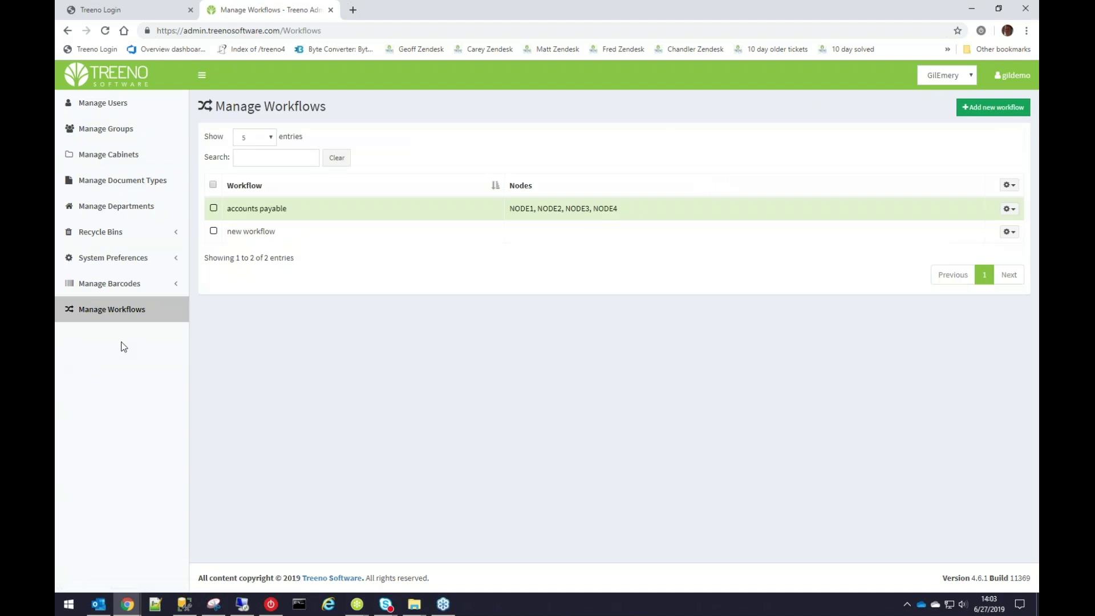
Open the users list and try 5, 50 and All entries per page, ending on All.
click(113, 105)
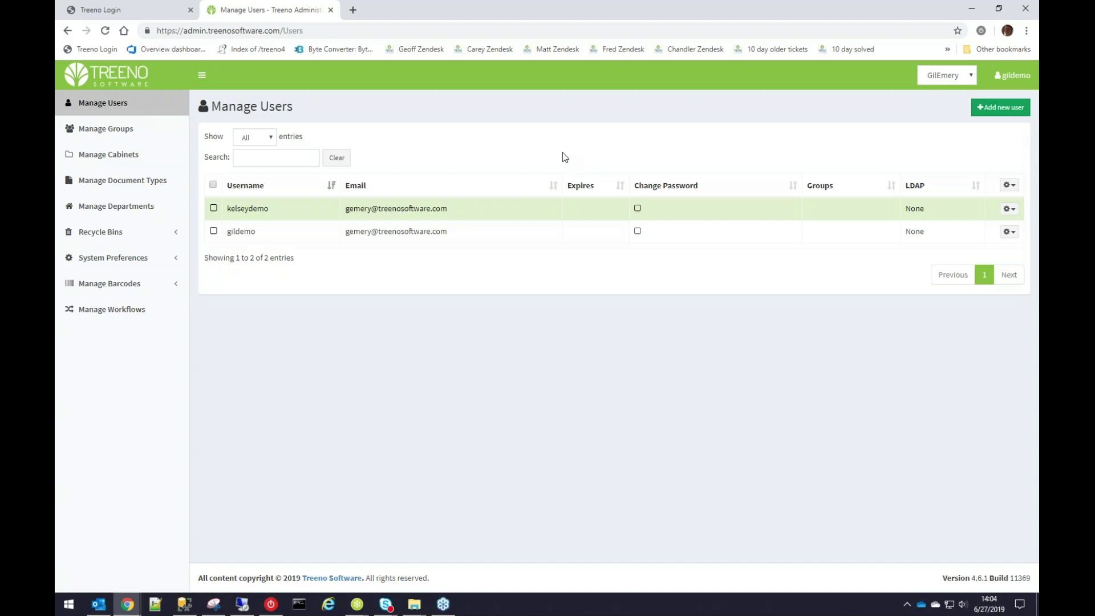
click(122, 103)
click(118, 107)
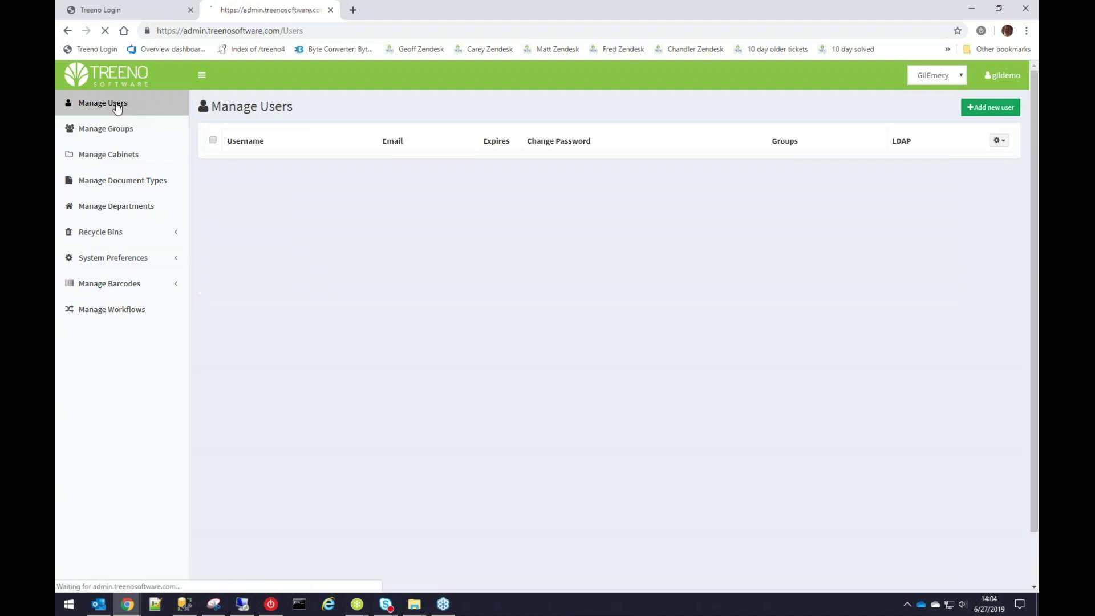
click(265, 139)
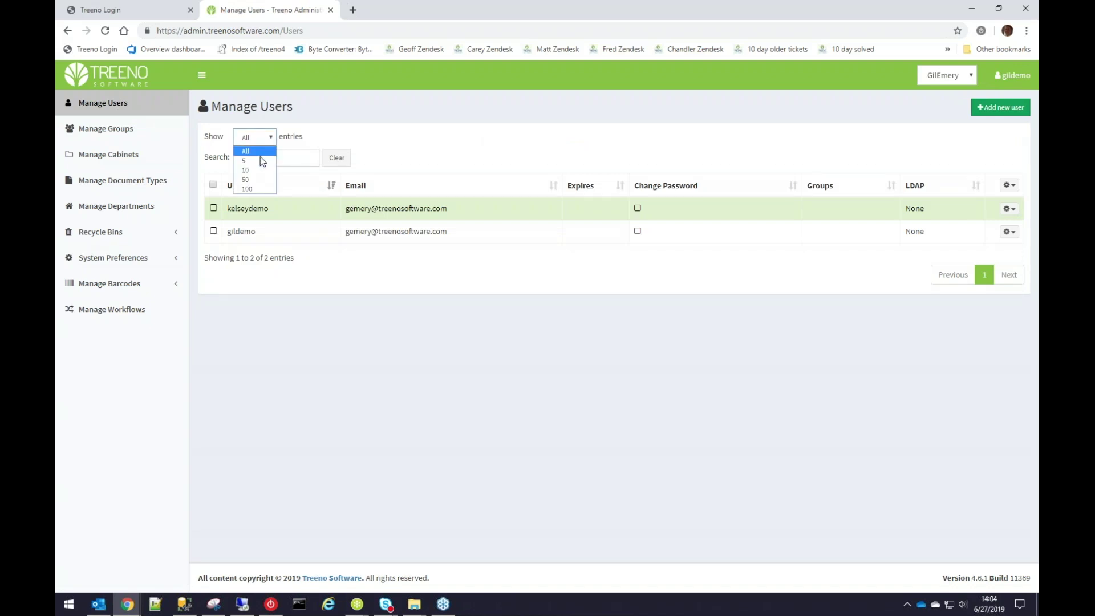
click(261, 161)
click(268, 137)
click(265, 136)
click(263, 180)
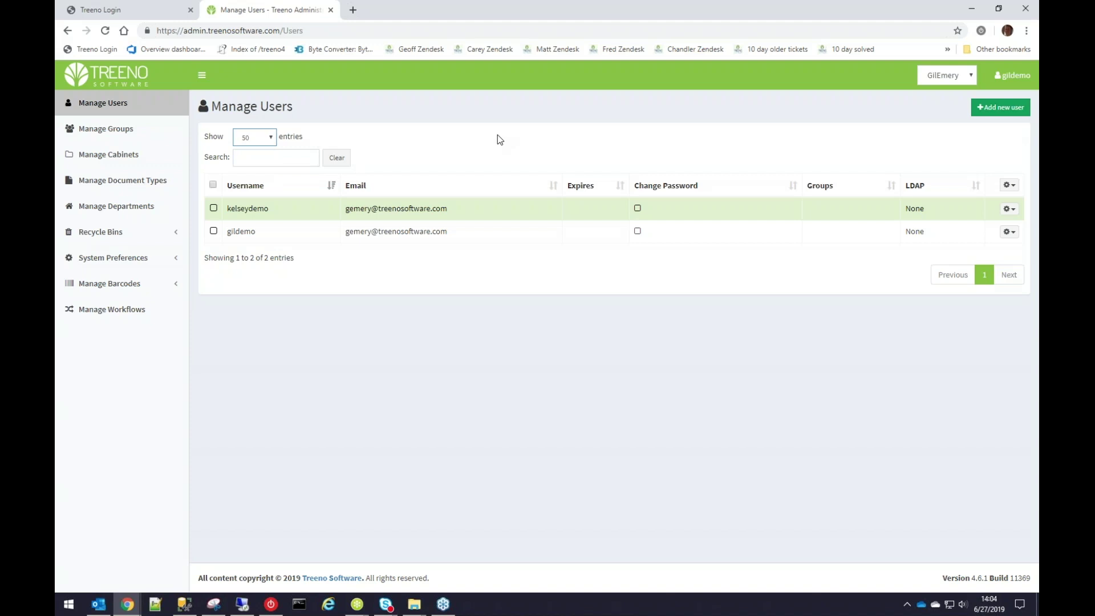
click(269, 138)
click(251, 150)
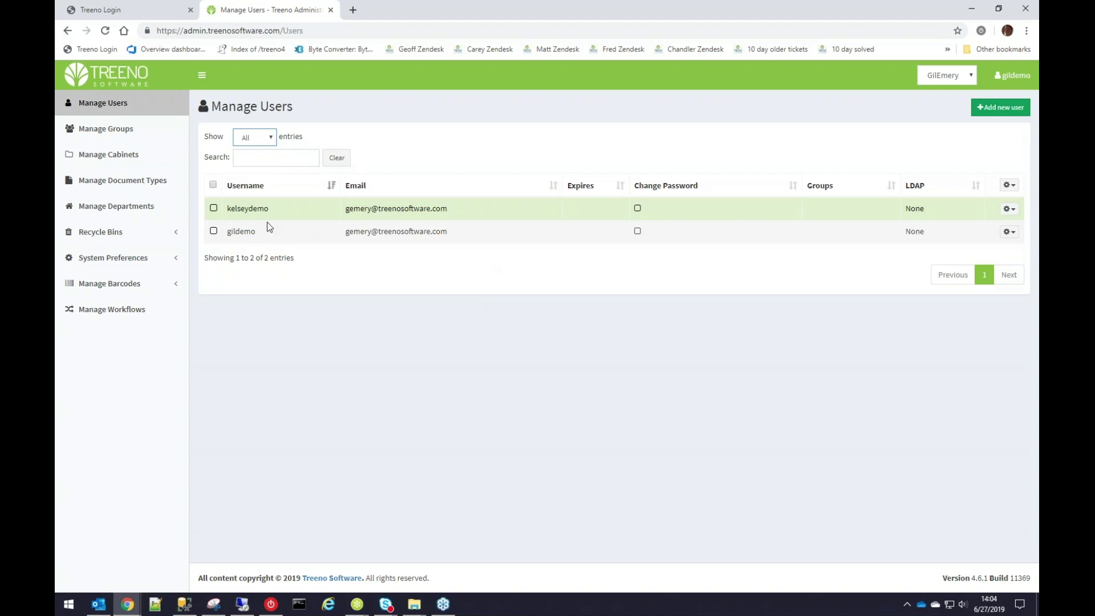
Cycle entries per page back to All, then sort by Email, Username and Change Password.
click(265, 137)
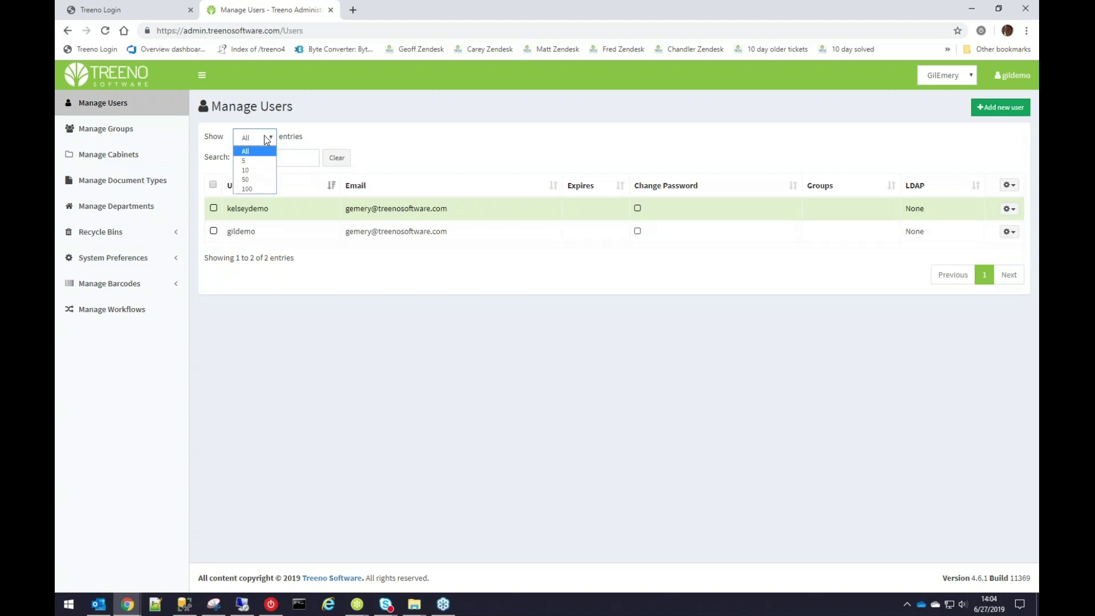
click(259, 162)
click(261, 137)
click(260, 181)
click(259, 137)
click(250, 152)
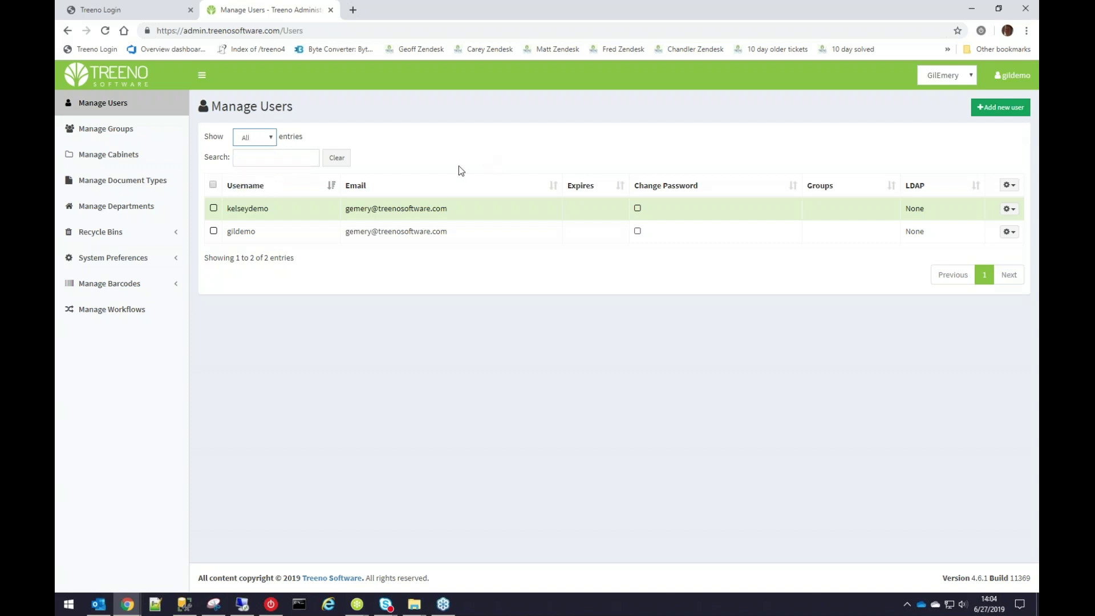
click(356, 187)
click(239, 190)
click(238, 190)
click(239, 190)
click(679, 187)
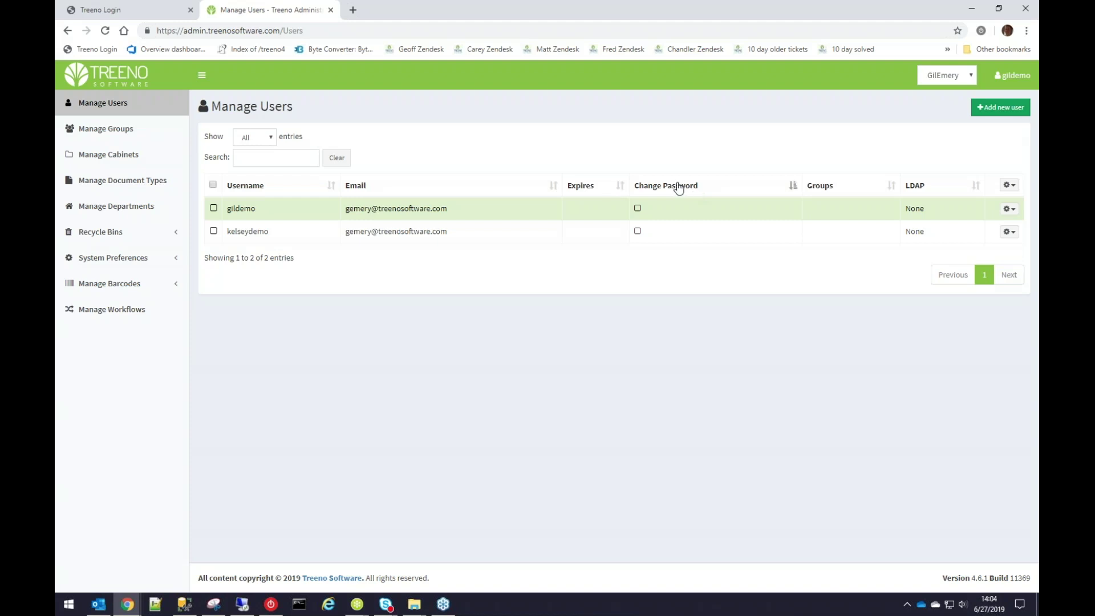
Search the users for 'demo', then clear the search.
click(277, 161)
text(demo)
click(336, 158)
Start a new user named 'lisademo2', entering an email address and a password.
click(1004, 110)
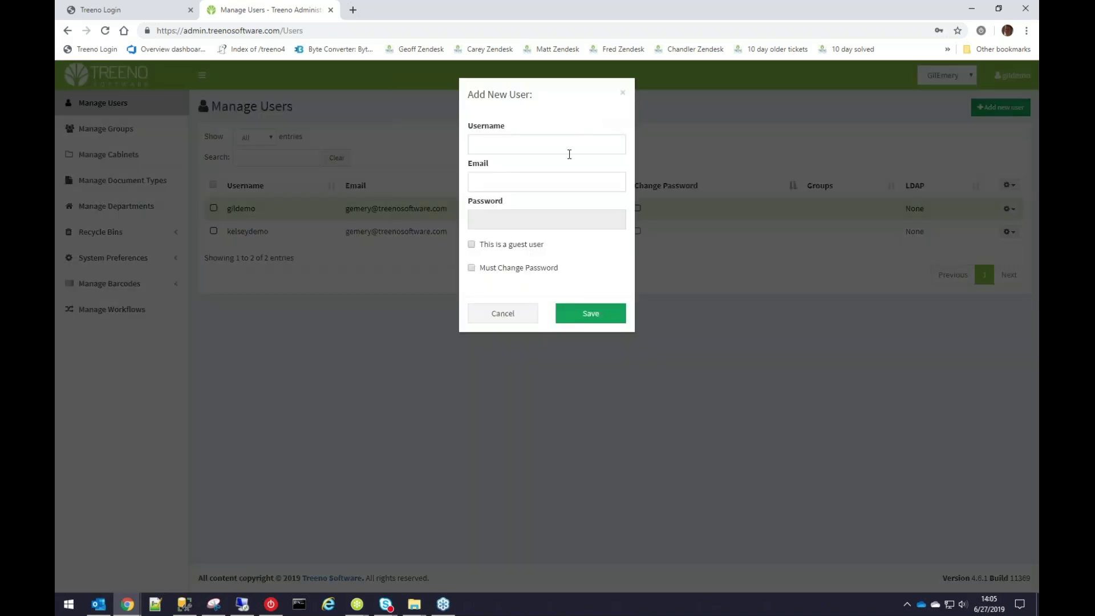
click(569, 154)
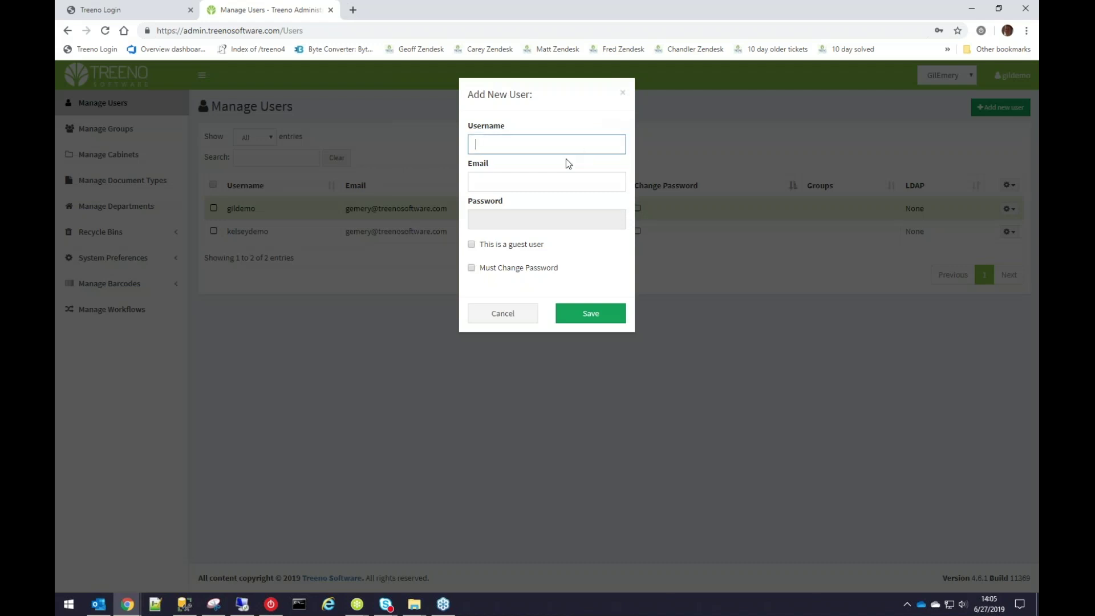
text(lisademo2)
key(Tab)
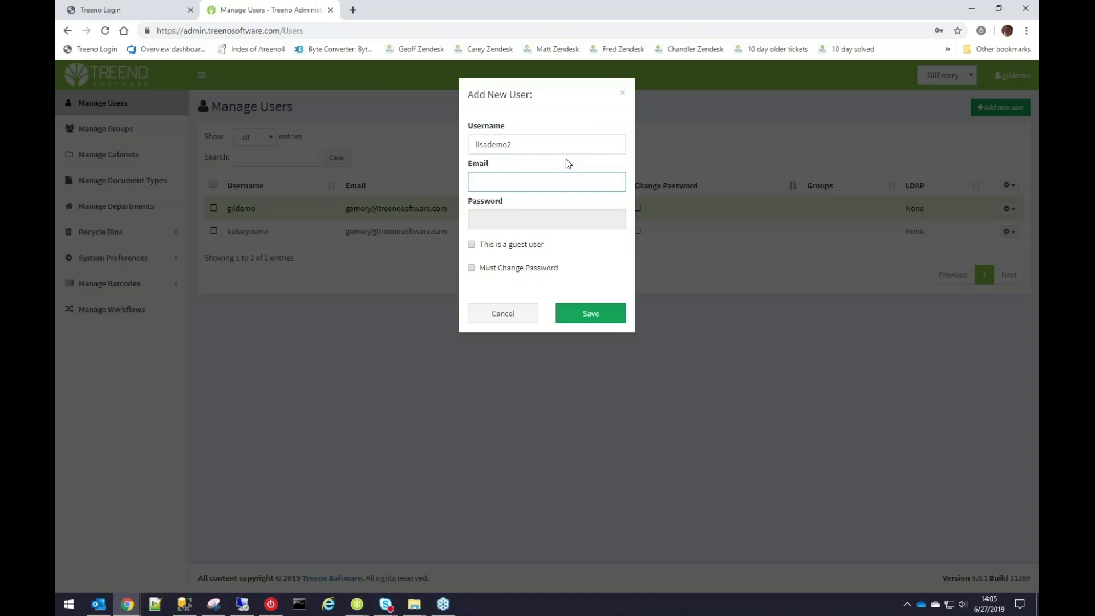
key(Tab)
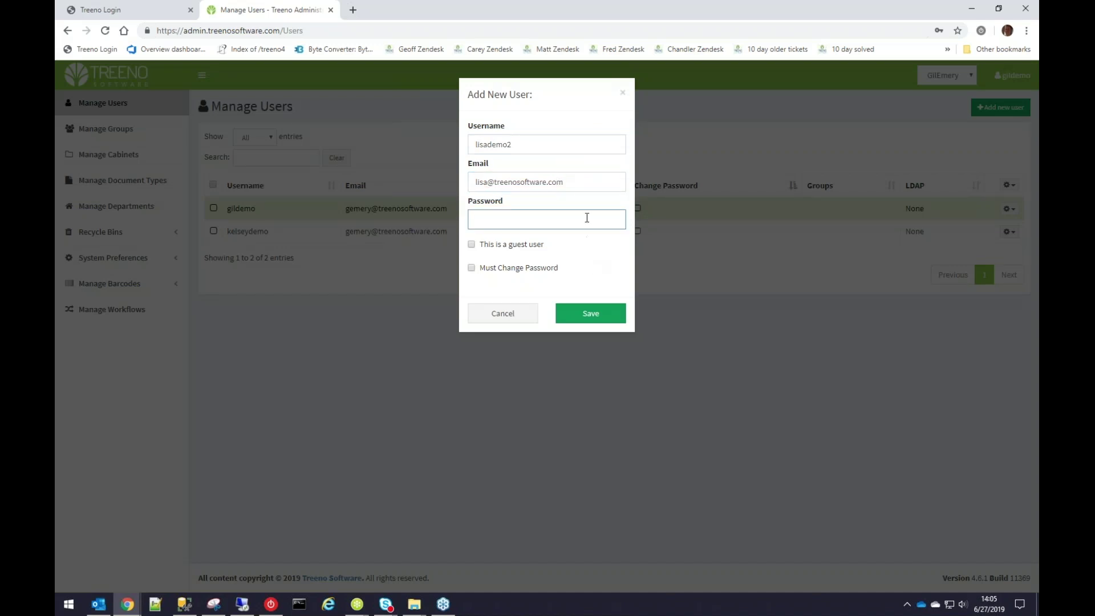
click(565, 220)
text(123456)
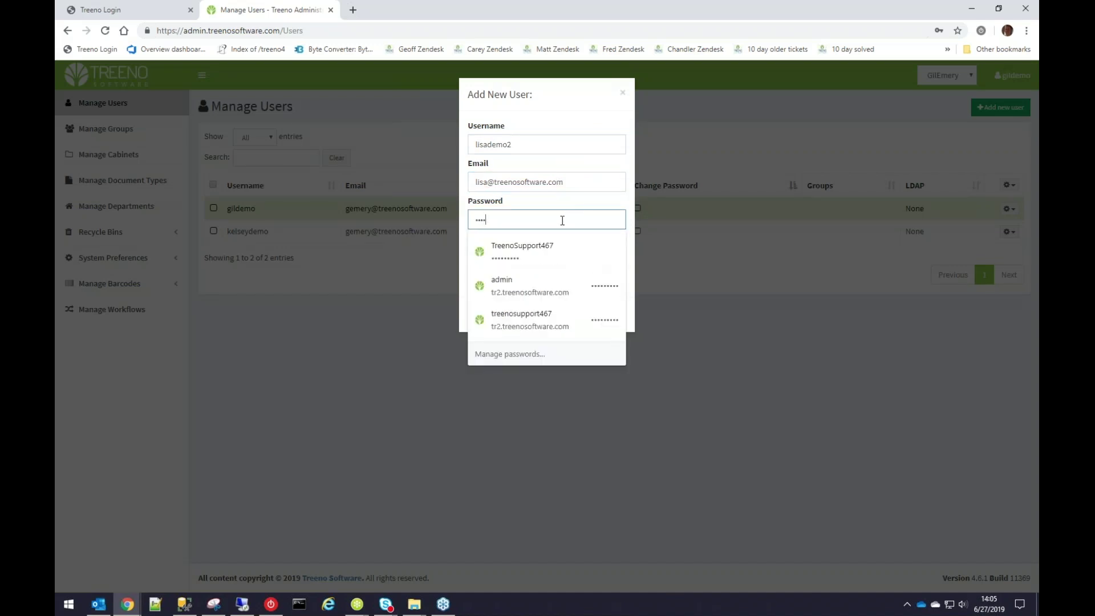
key(BackSpace)
key(BackSpace)
key(BackSpace)
key(BackSpace)
key(BackSpace)
key(BackSpace)
text(123456)
key(Tab)
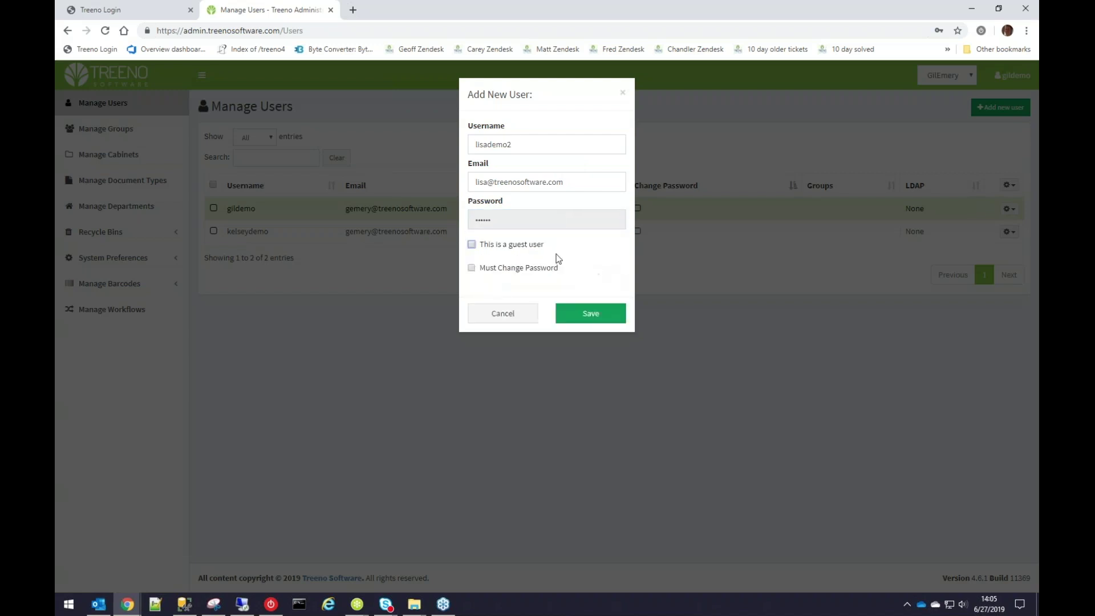
Leave must-change-password off, untick guest user, and save the account as a regular user.
click(472, 269)
click(472, 268)
click(472, 245)
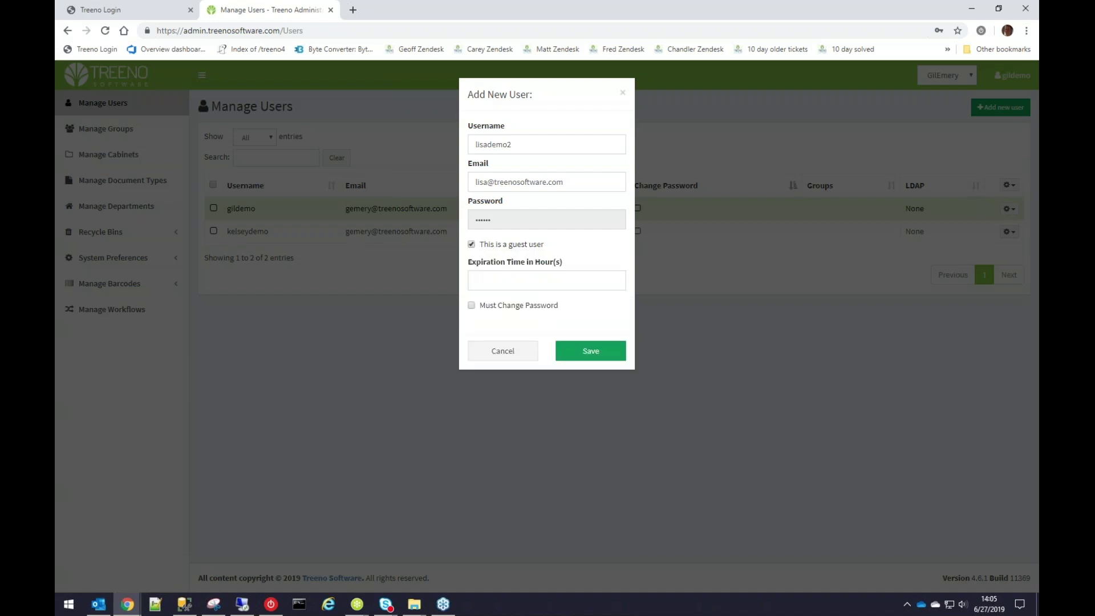
click(519, 281)
text(3605586)
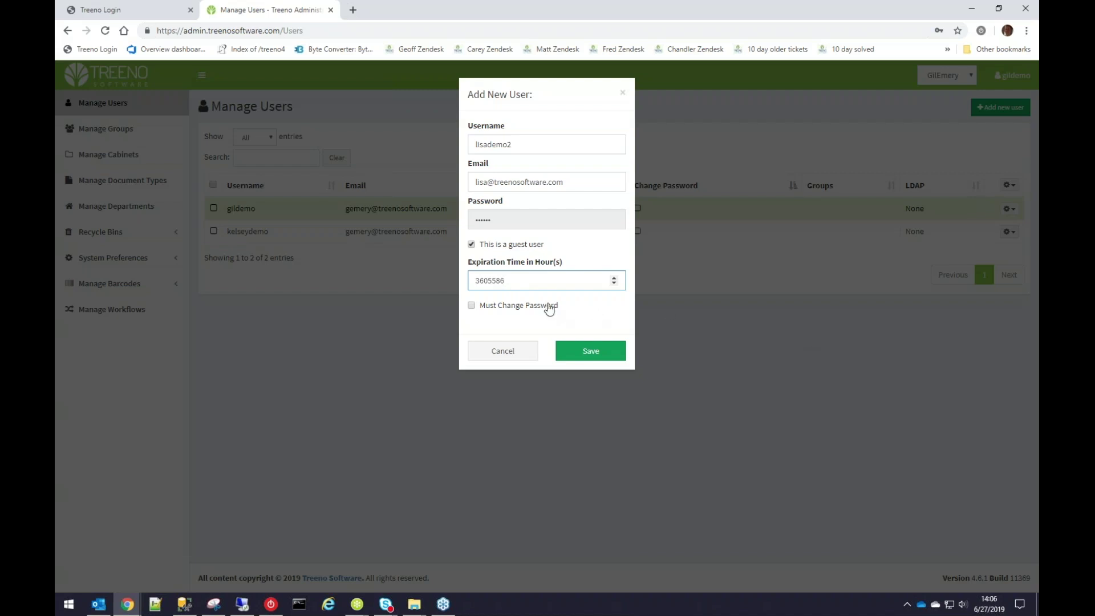
double_click(526, 281)
click(524, 244)
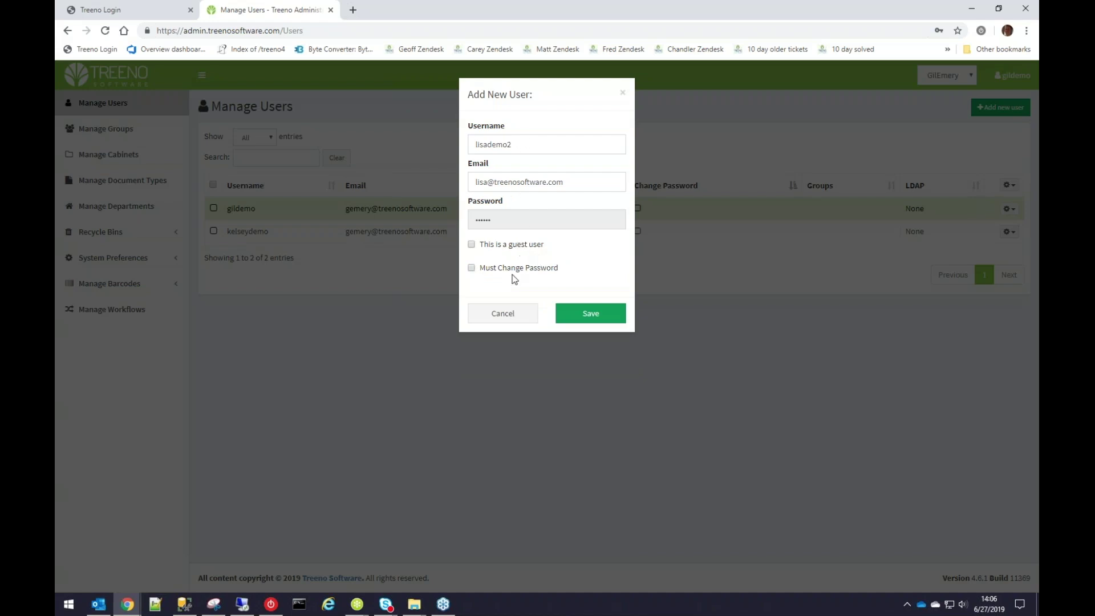
click(592, 319)
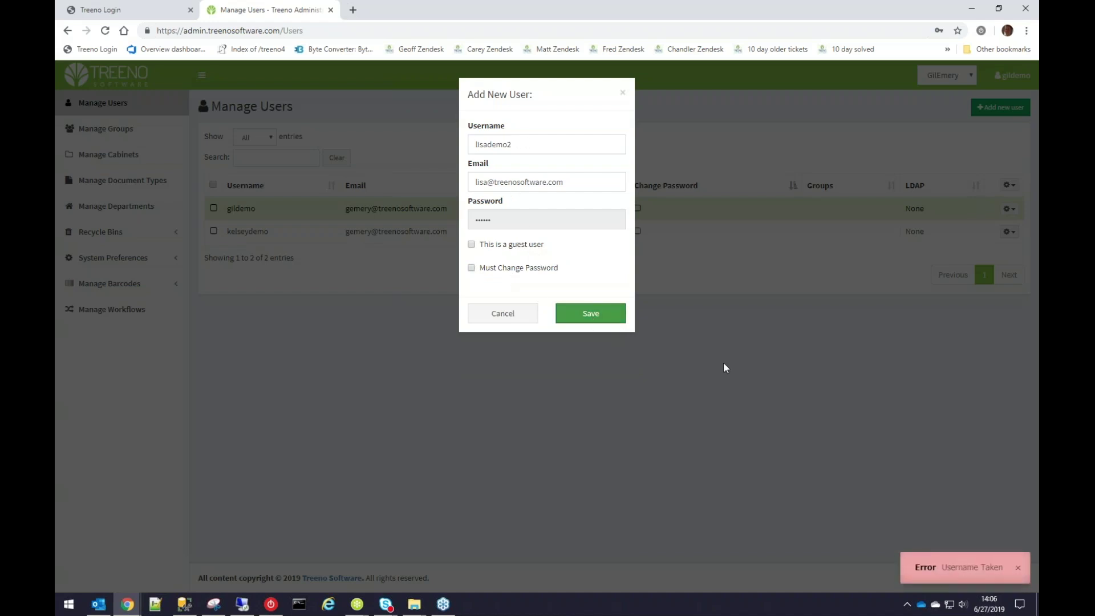
Append '2' to the already-taken username and save the user again.
click(553, 140)
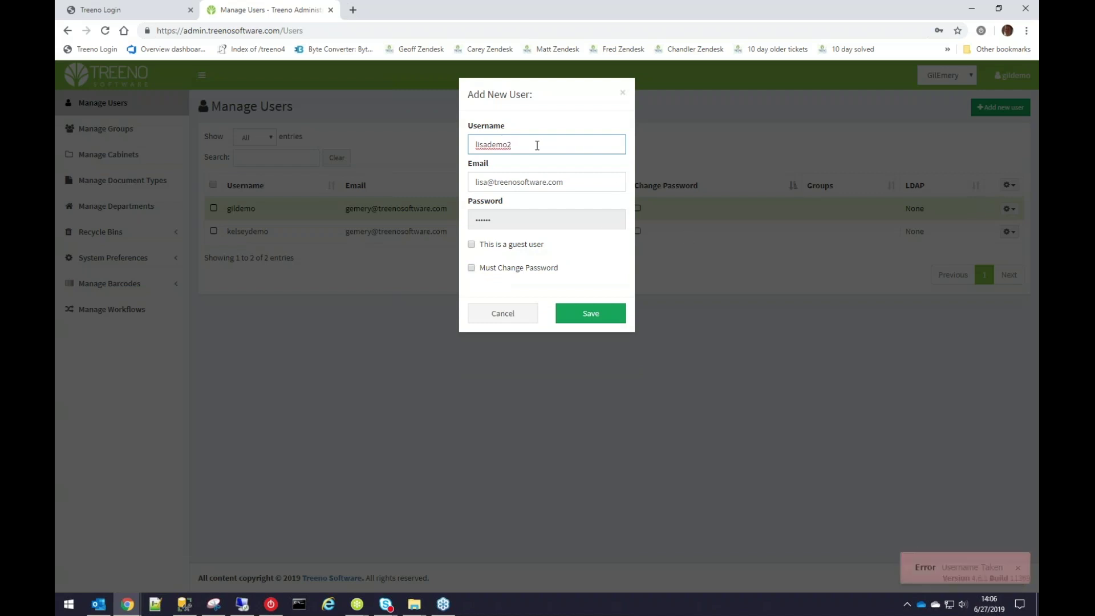
text(2)
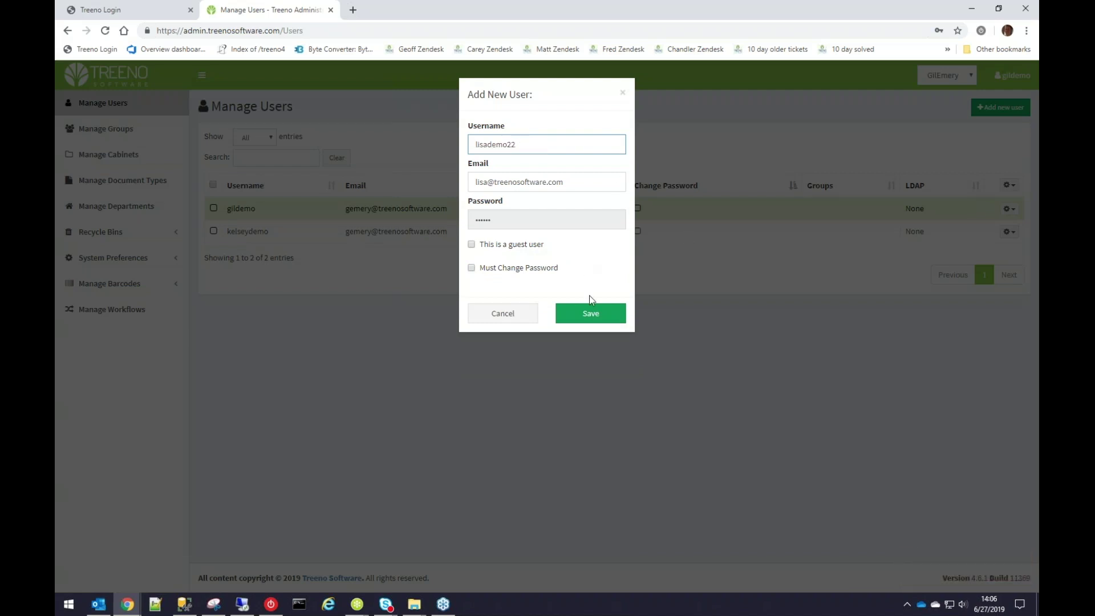
click(596, 316)
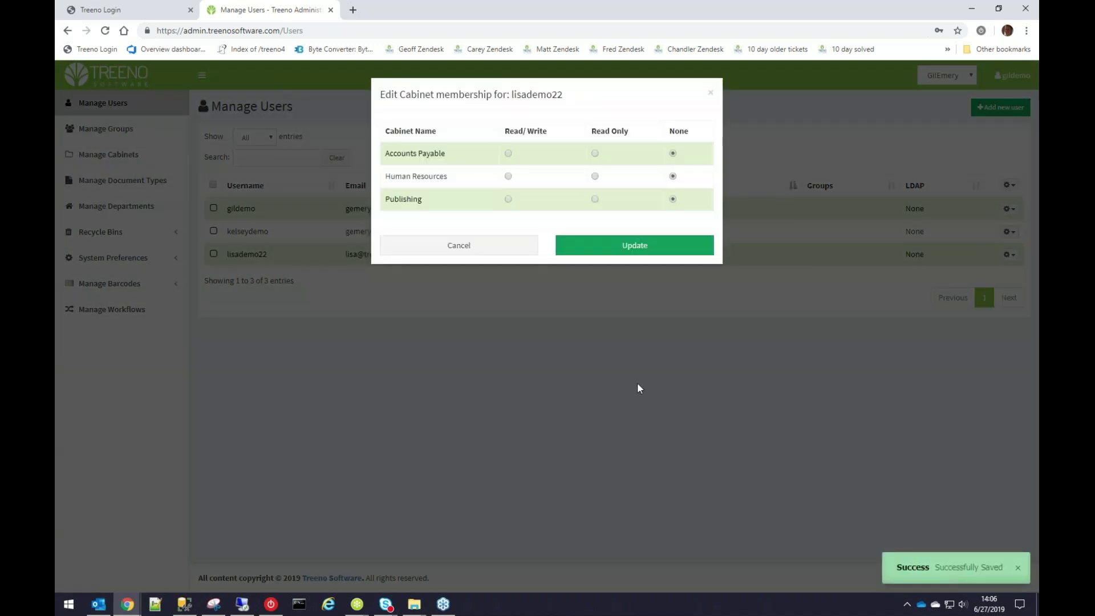
Adjust the cabinet access levels among Read/Write, Read Only and None, then save with Update.
click(516, 136)
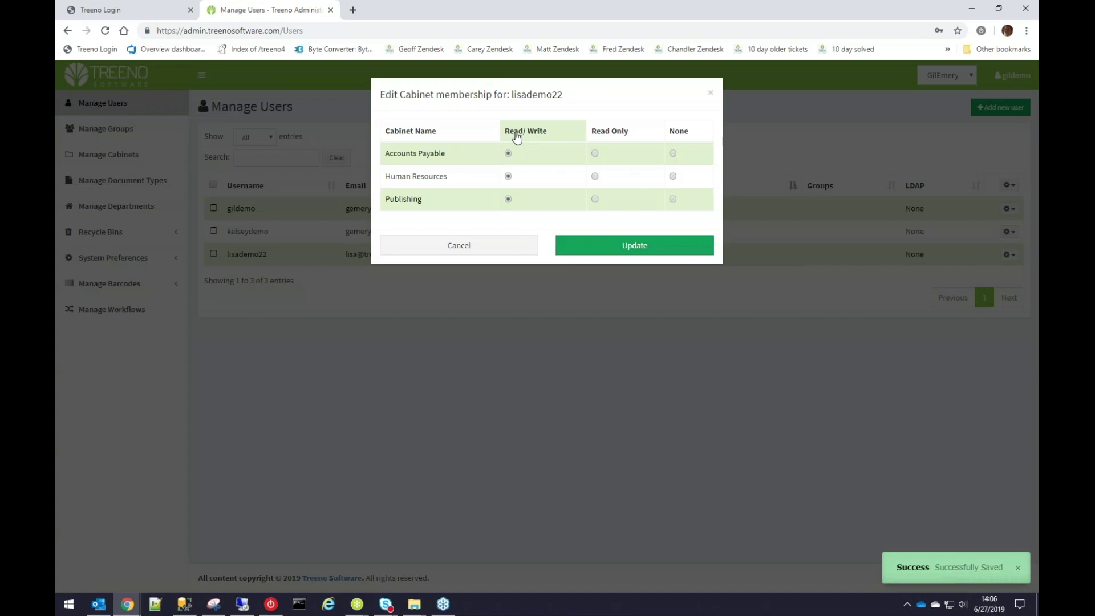
click(638, 140)
click(676, 132)
click(617, 133)
click(525, 132)
click(679, 136)
click(605, 132)
click(537, 134)
click(611, 134)
click(673, 134)
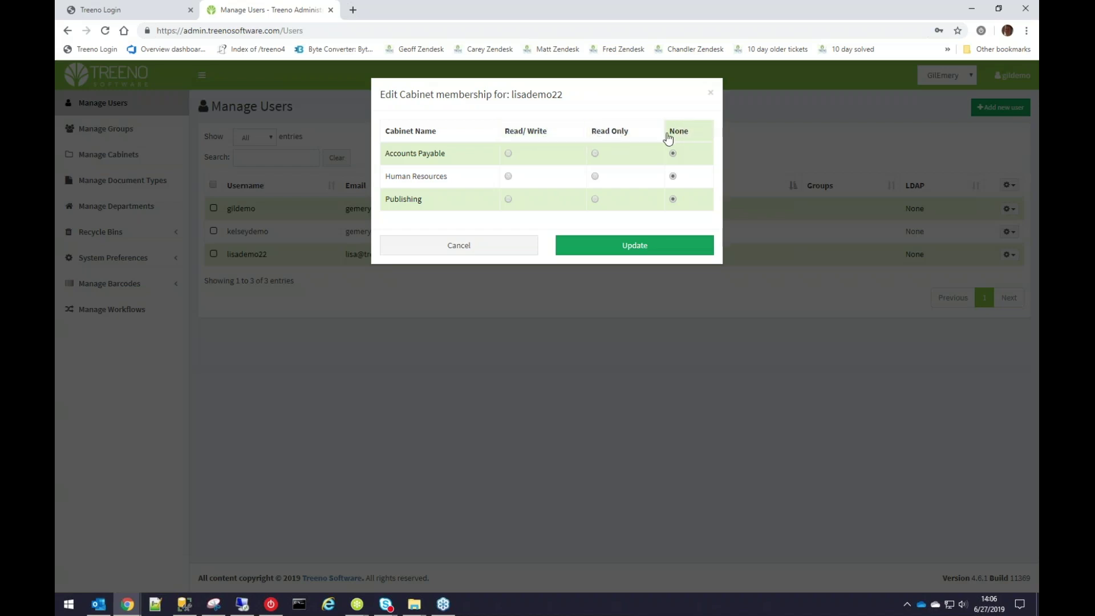
click(549, 133)
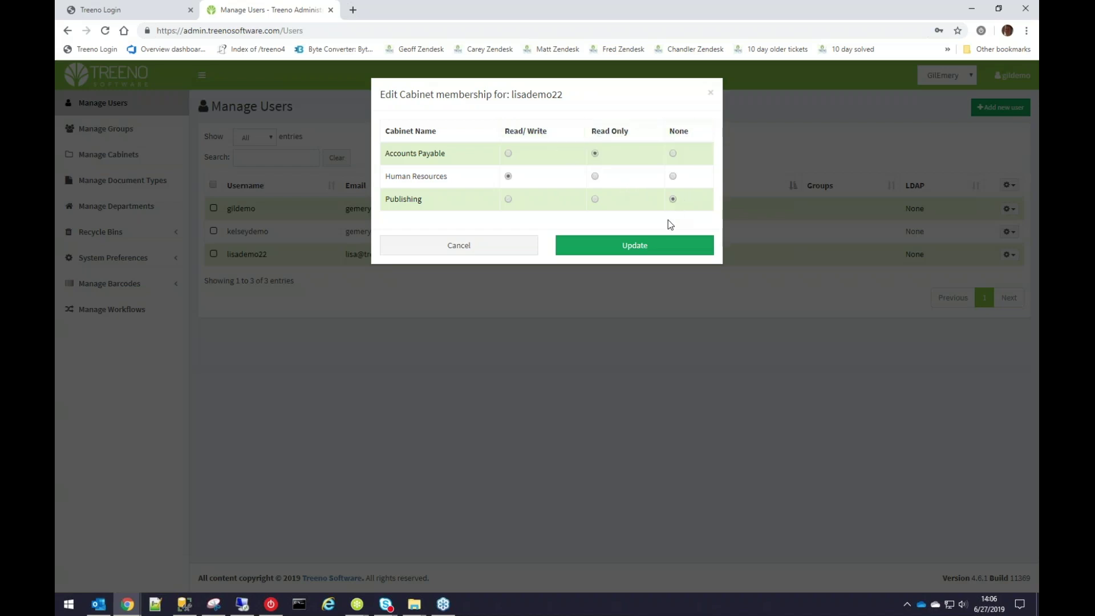
click(665, 247)
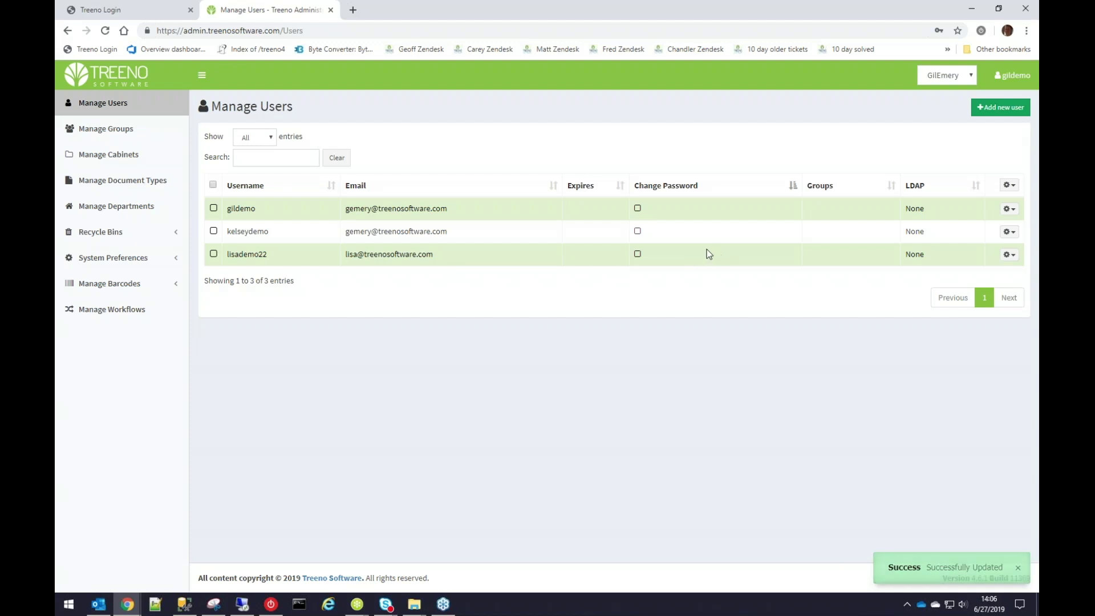
Look at the new user's action menu and the bulk actions for all three users.
click(1009, 255)
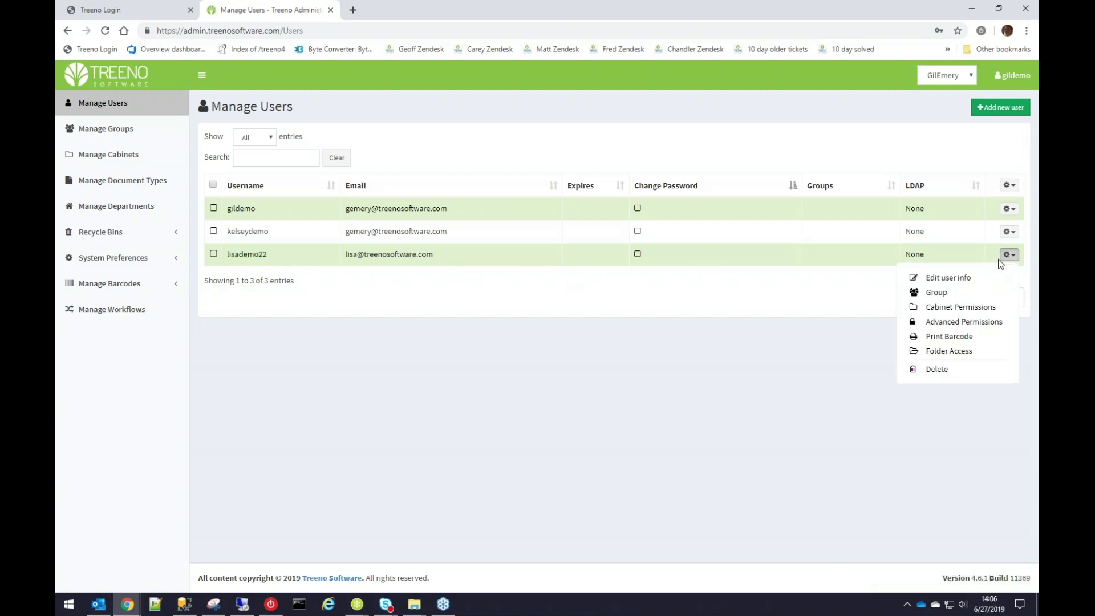
click(656, 328)
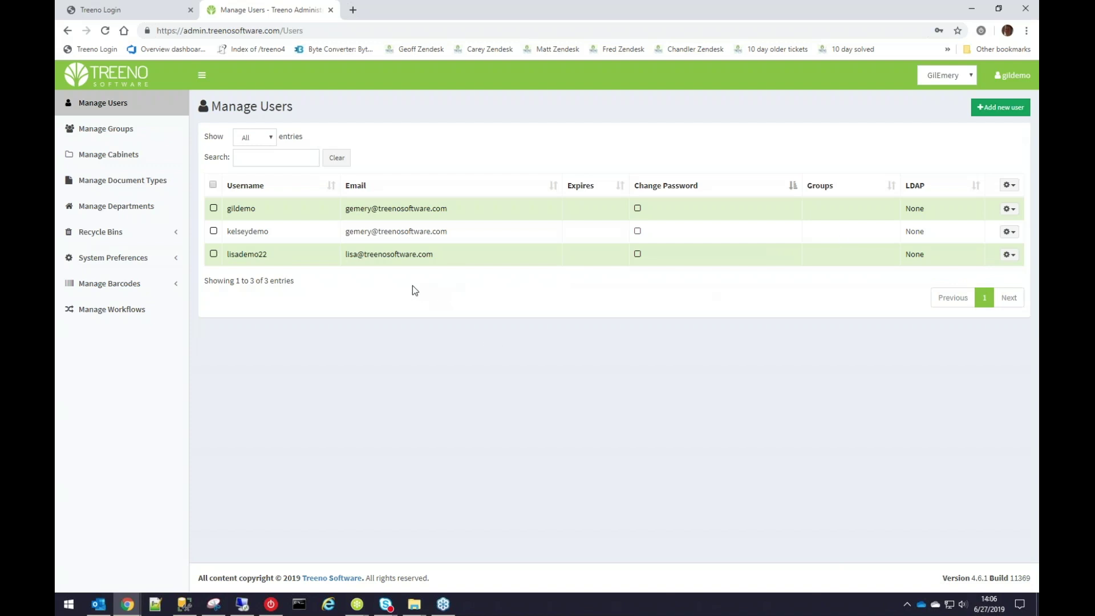
click(213, 184)
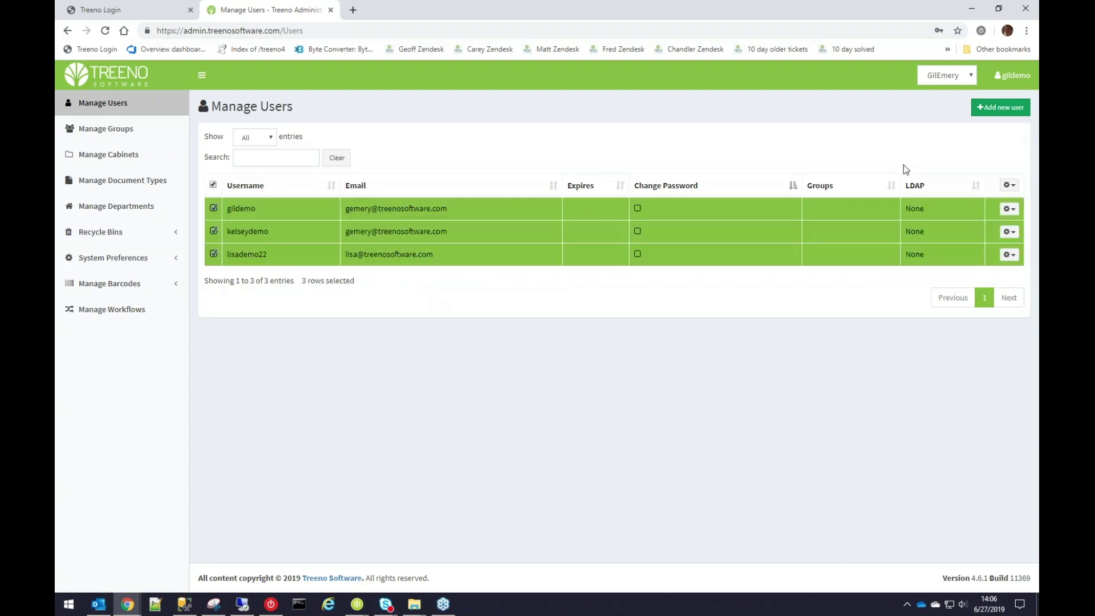
click(1011, 186)
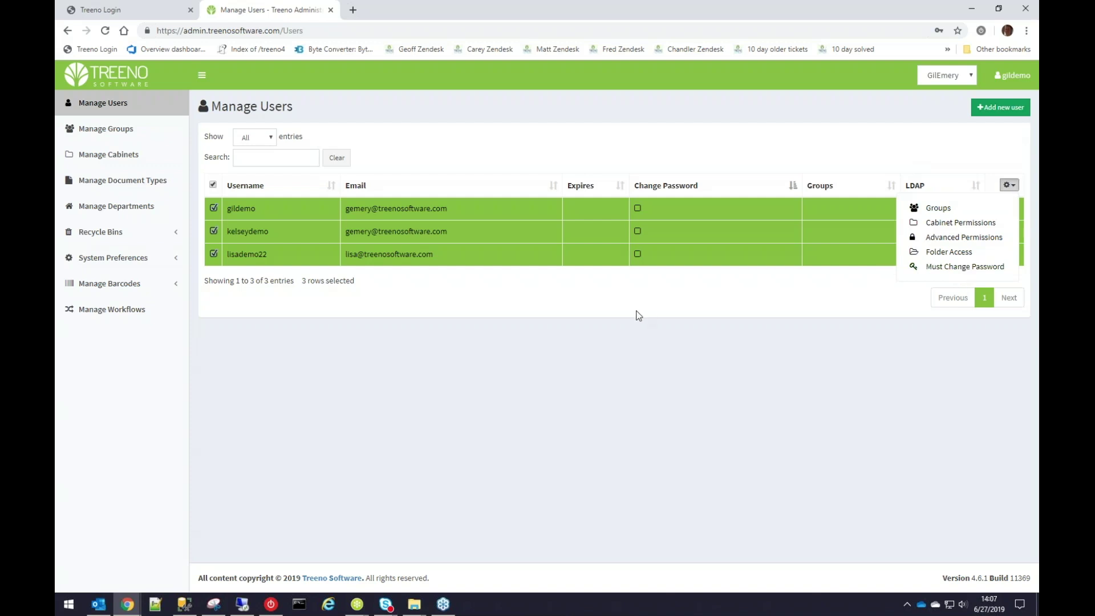
click(388, 313)
click(213, 185)
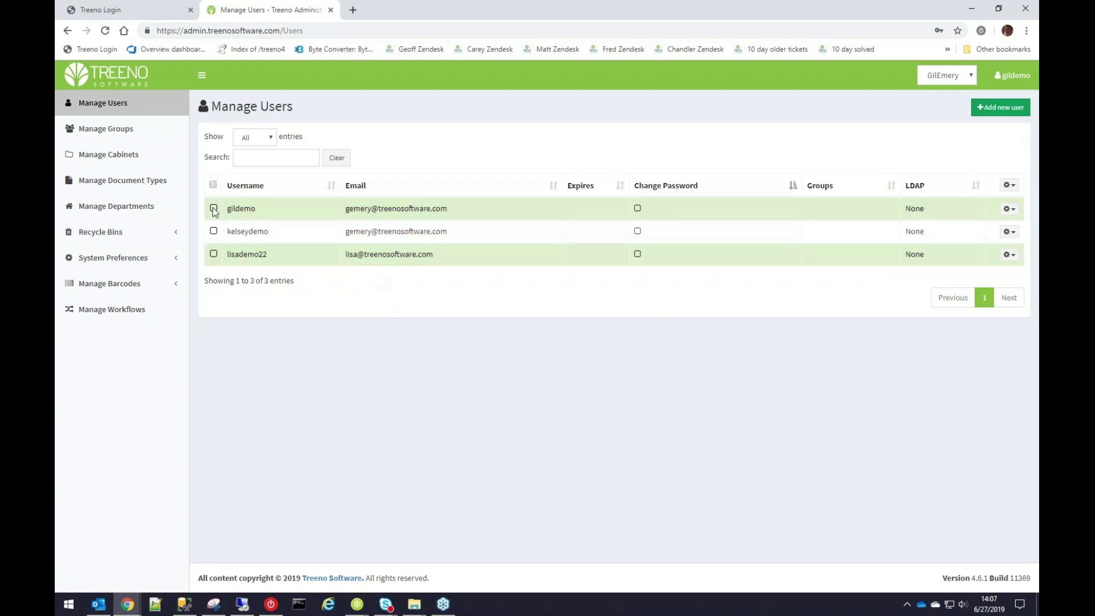
Select the first user, view its cabinet permissions, then choose to print its barcode.
click(254, 209)
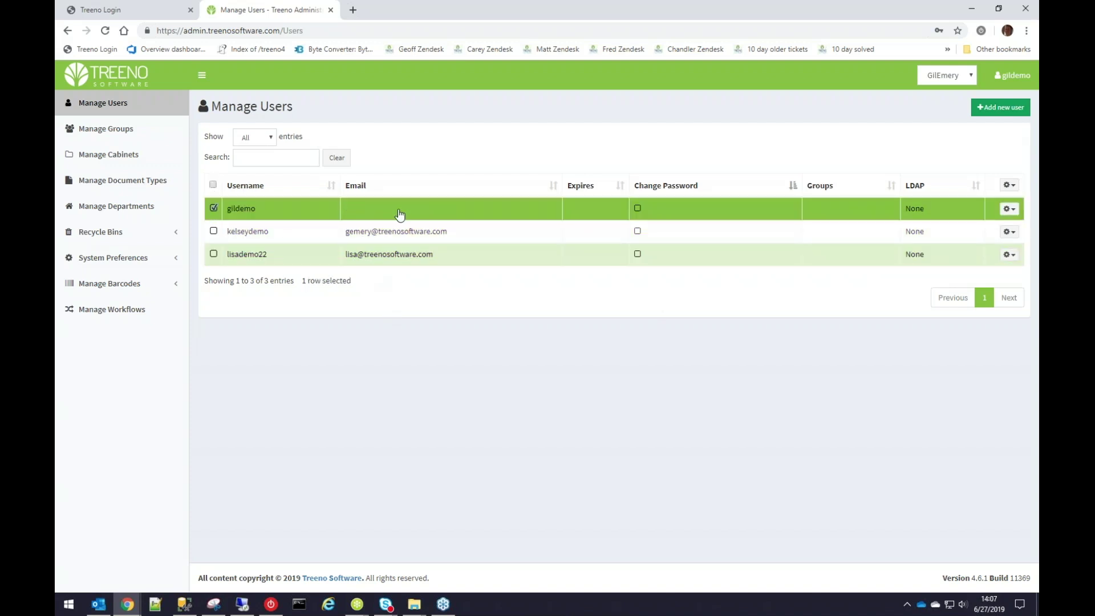
click(1010, 209)
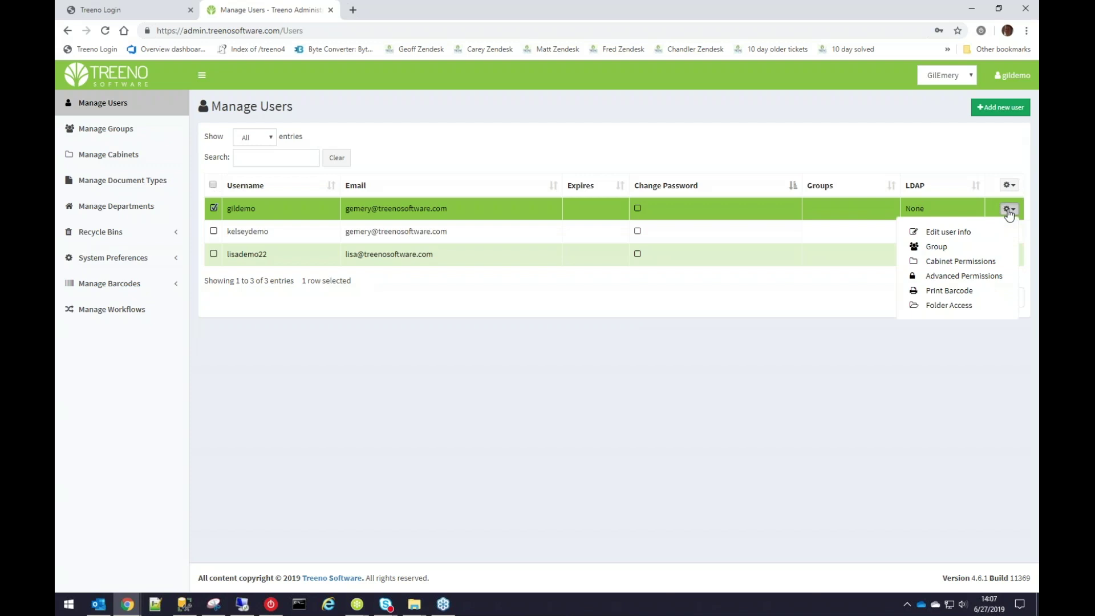
click(1009, 211)
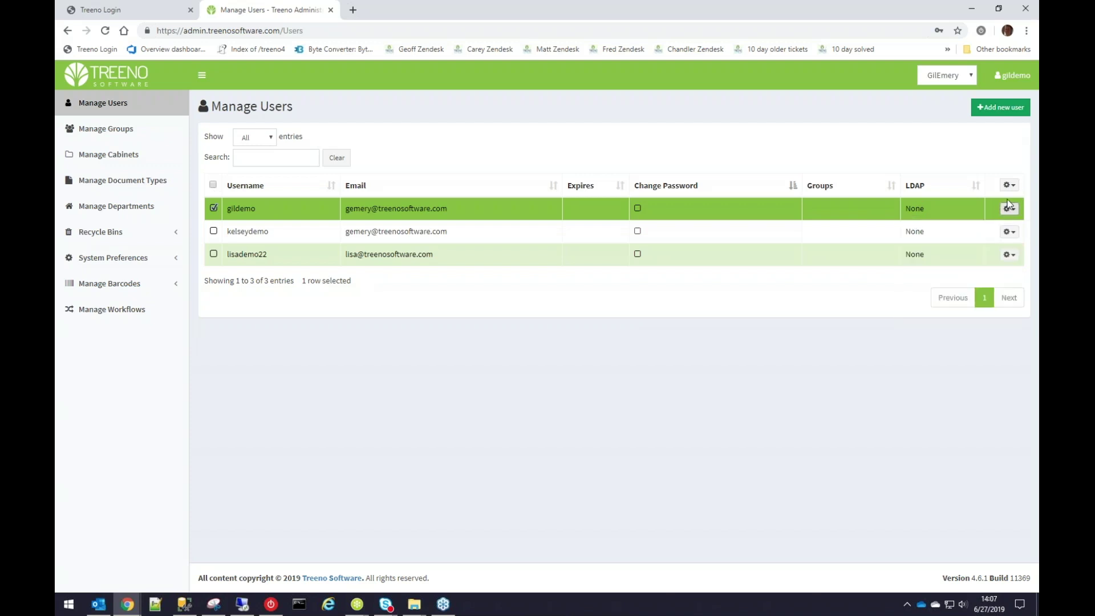
click(1010, 211)
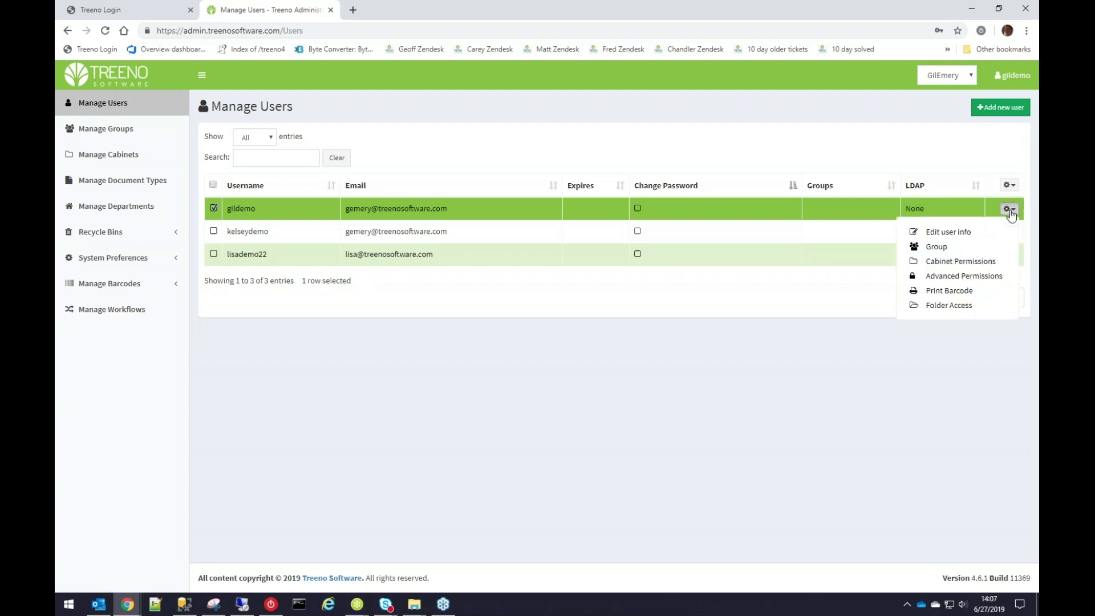
click(981, 263)
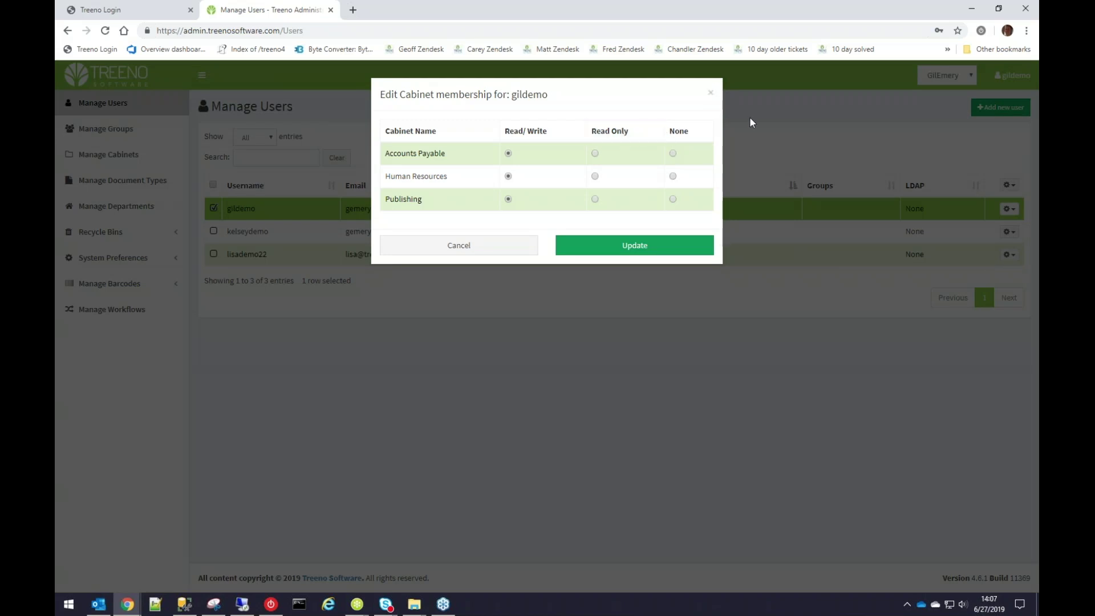
click(710, 93)
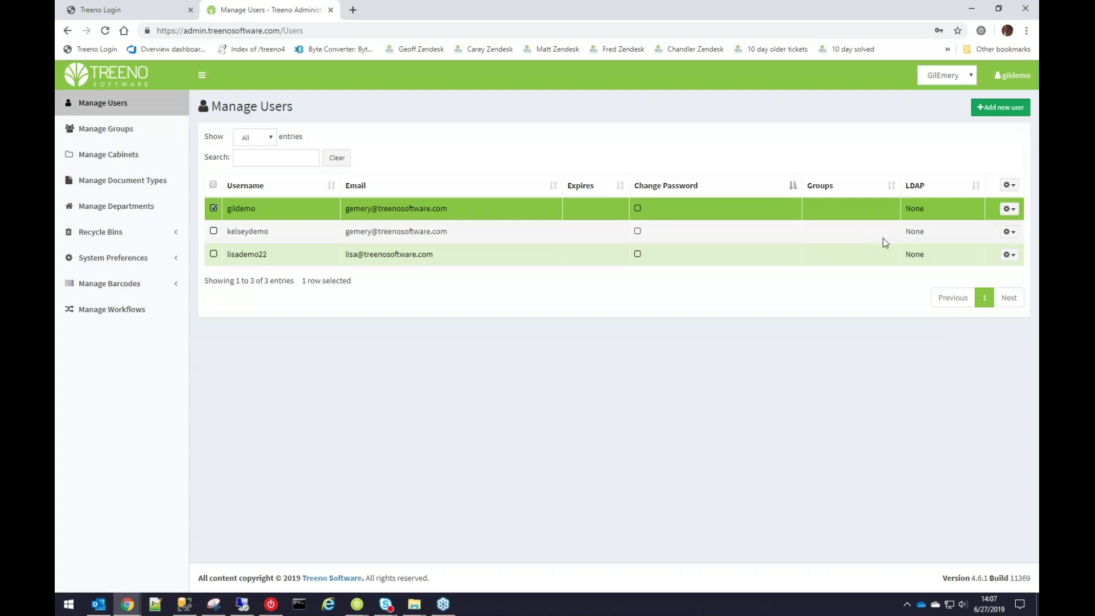
click(1009, 210)
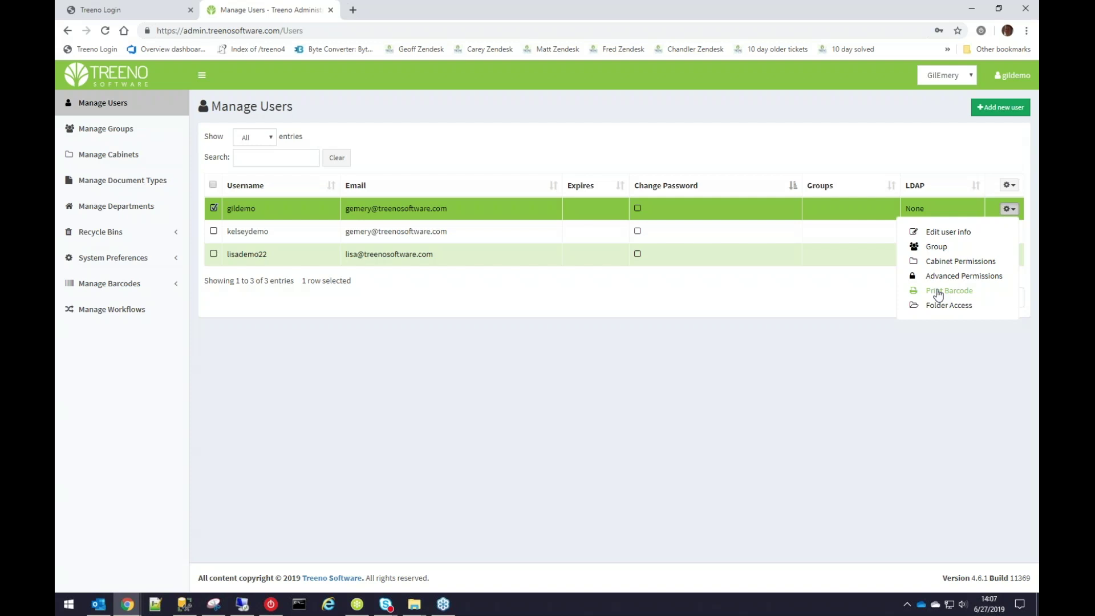
click(938, 292)
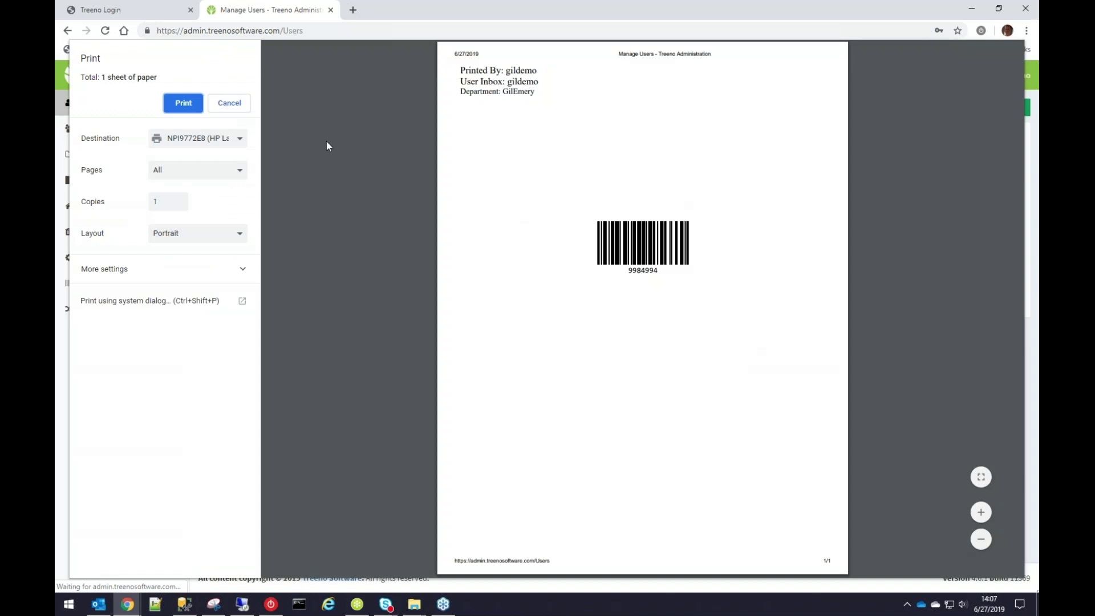
click(240, 102)
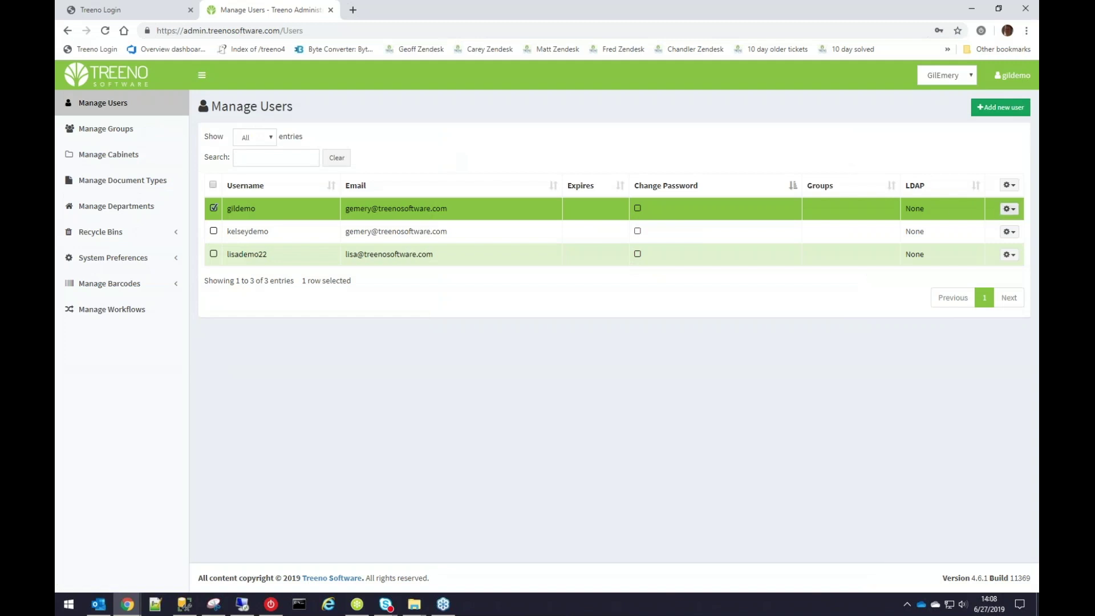
click(1008, 210)
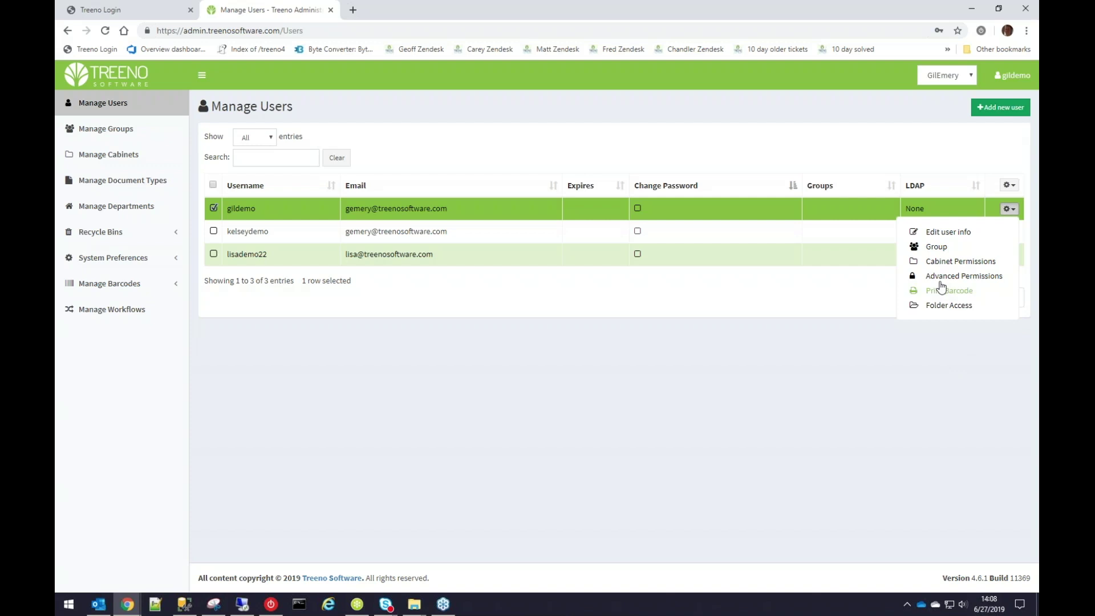
click(834, 375)
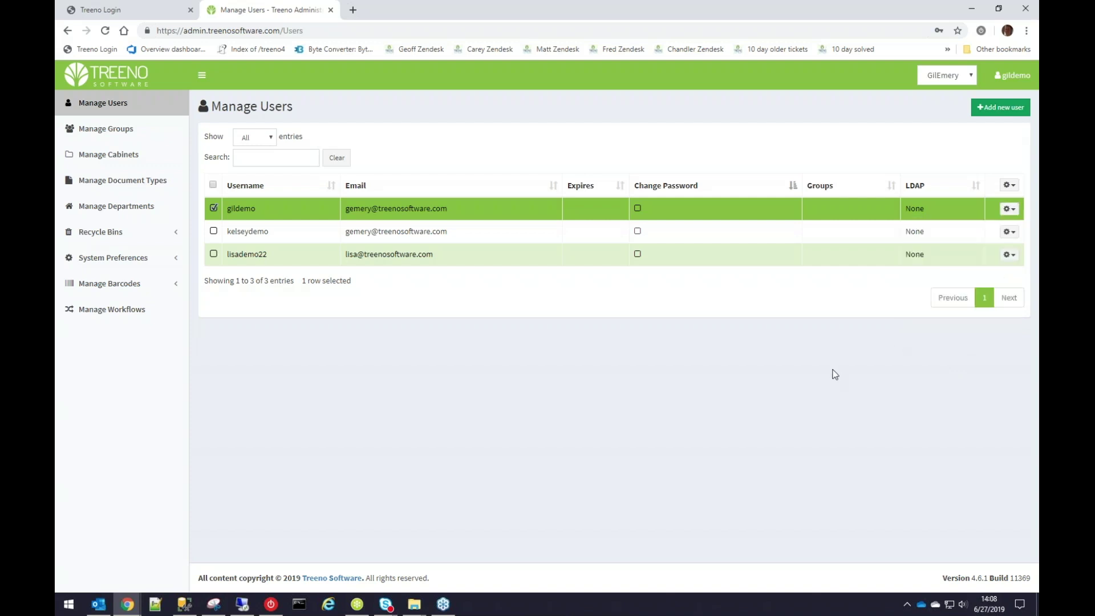
Create the group 'GilsTest Group' with access granted to all users, and save it.
click(116, 131)
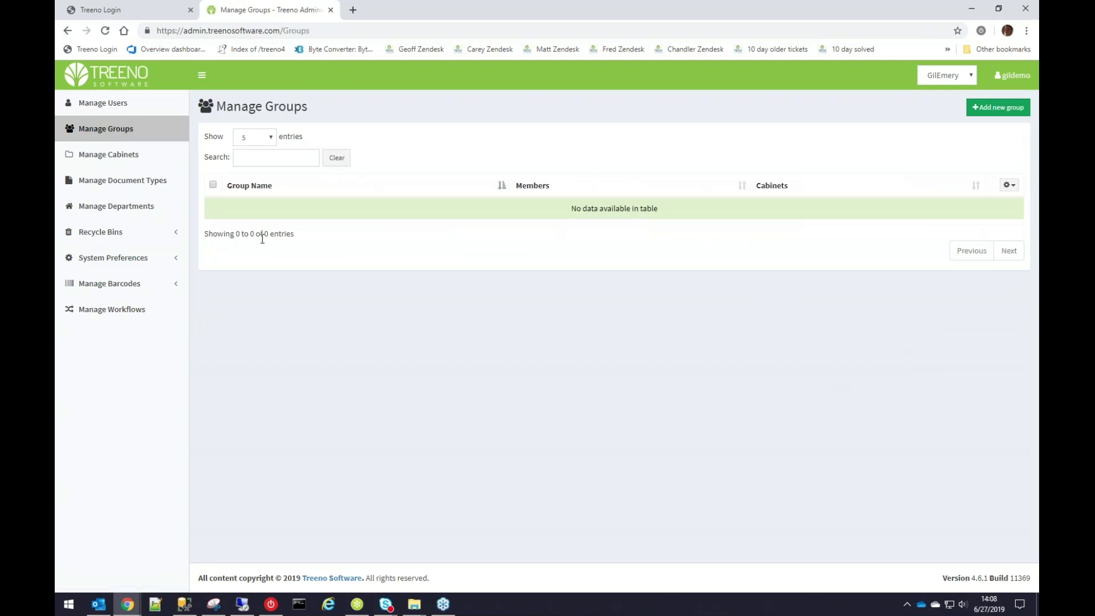
click(1009, 112)
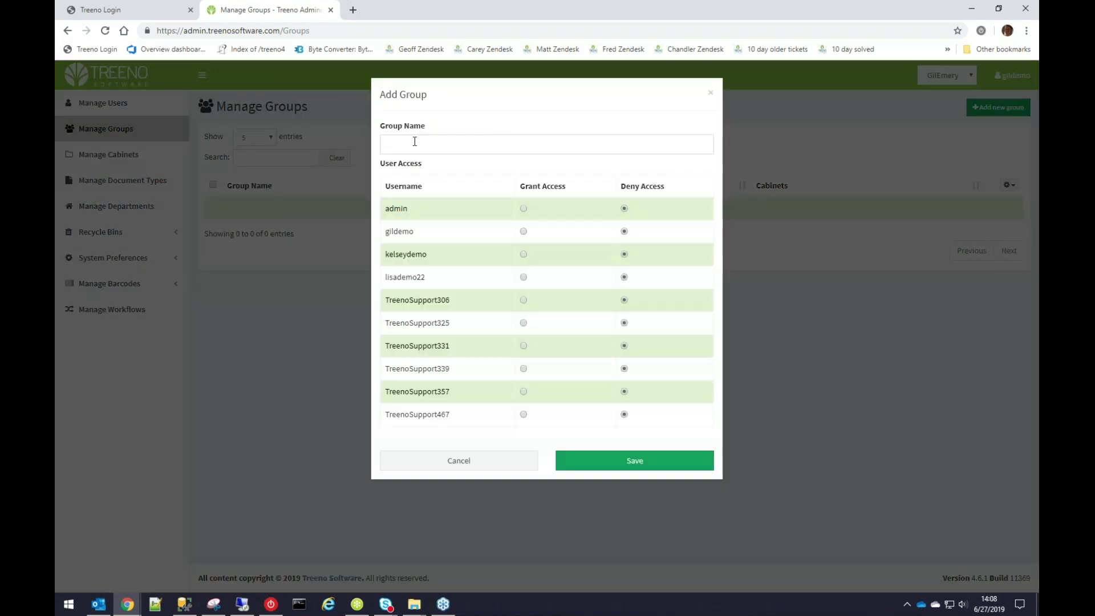
click(415, 143)
text(GilsTest Group)
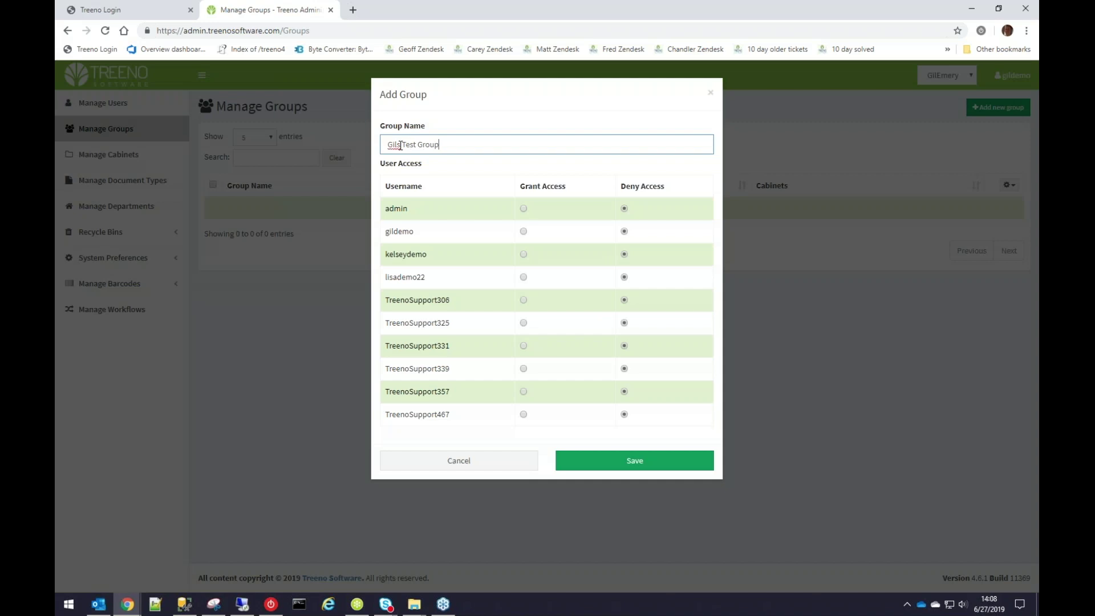
click(542, 187)
click(648, 189)
click(551, 195)
click(636, 194)
click(557, 189)
click(648, 463)
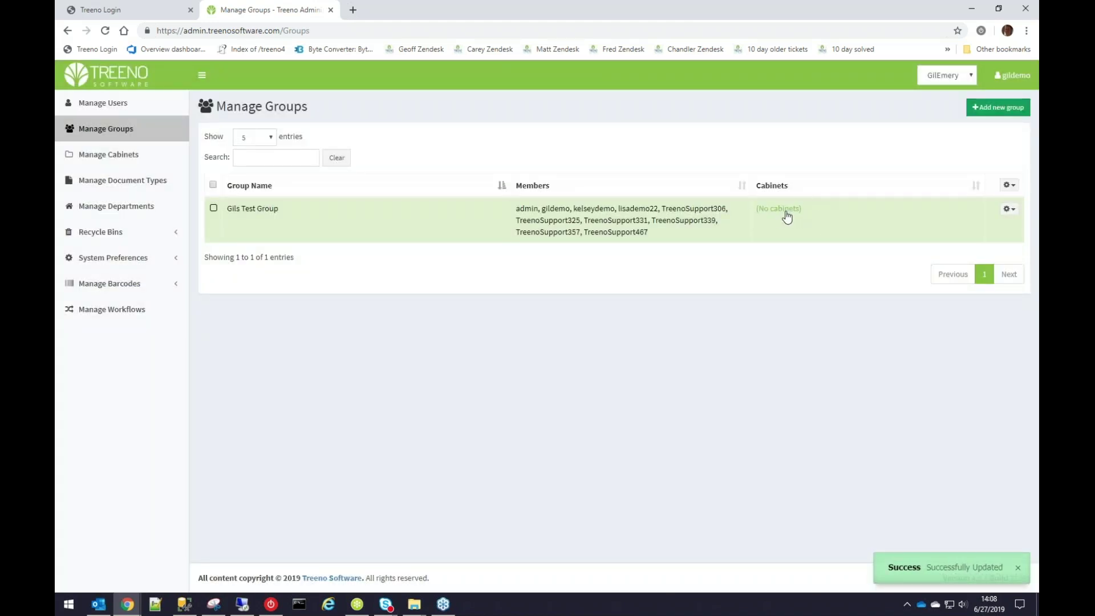
Give the group read/write on every cabinet through Cabinet Permissions and confirm the update.
click(1009, 210)
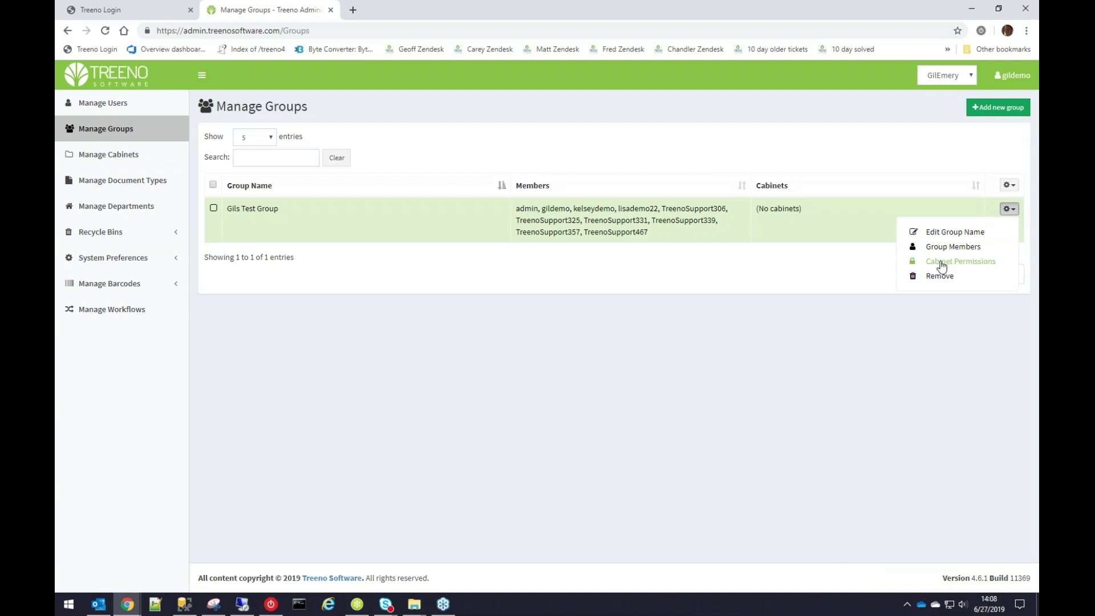
click(919, 171)
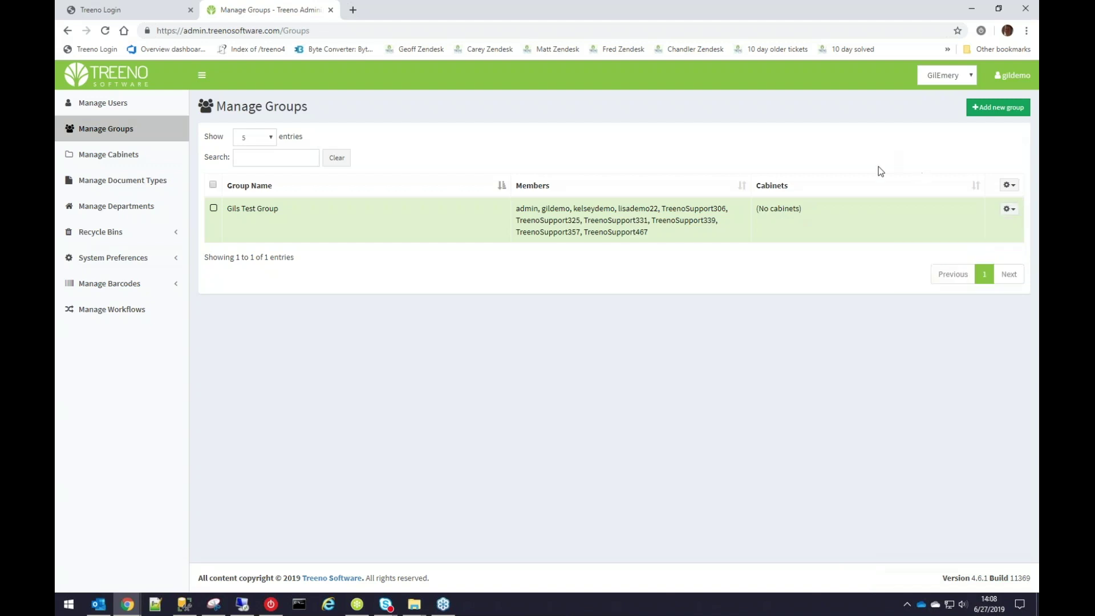
click(1007, 209)
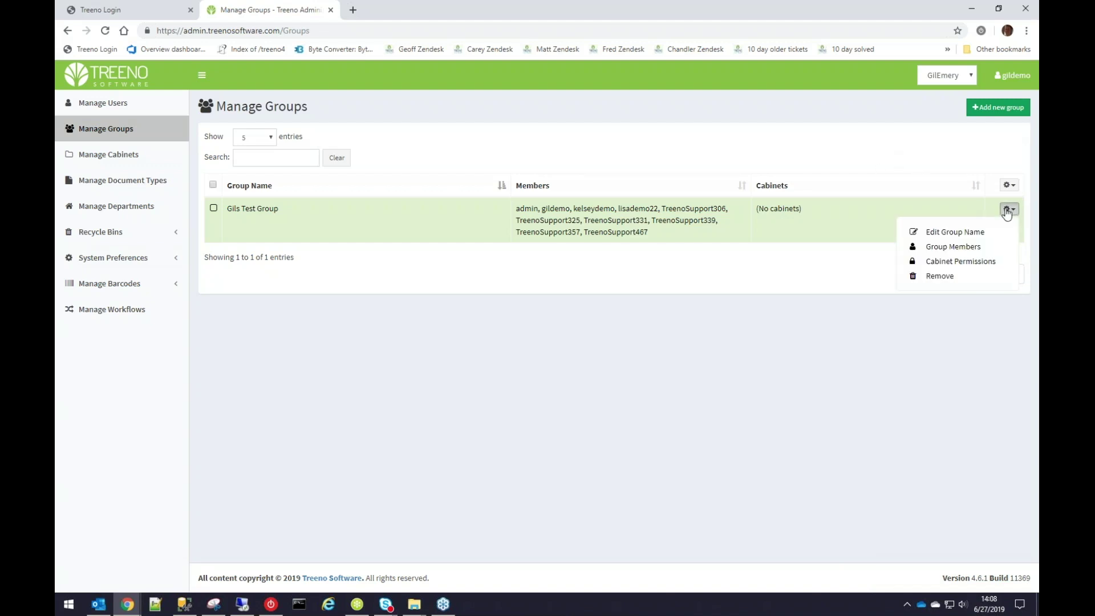
click(958, 263)
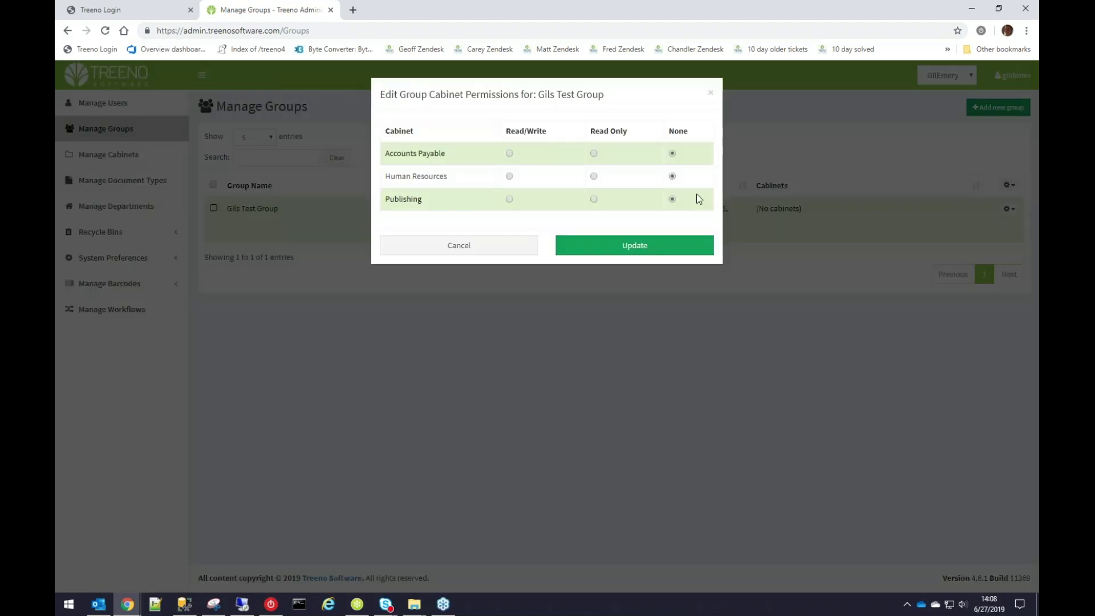
click(543, 132)
click(633, 245)
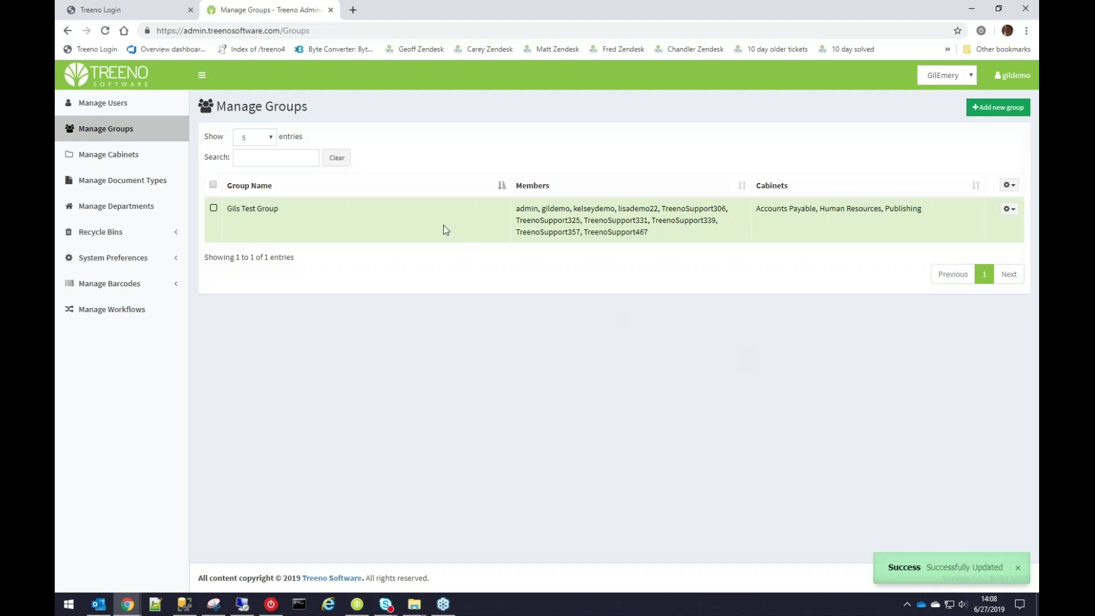
Switch the groups list between 50 and 5 entries, then select all groups and check the bulk actions.
click(265, 135)
click(248, 171)
click(262, 139)
click(256, 151)
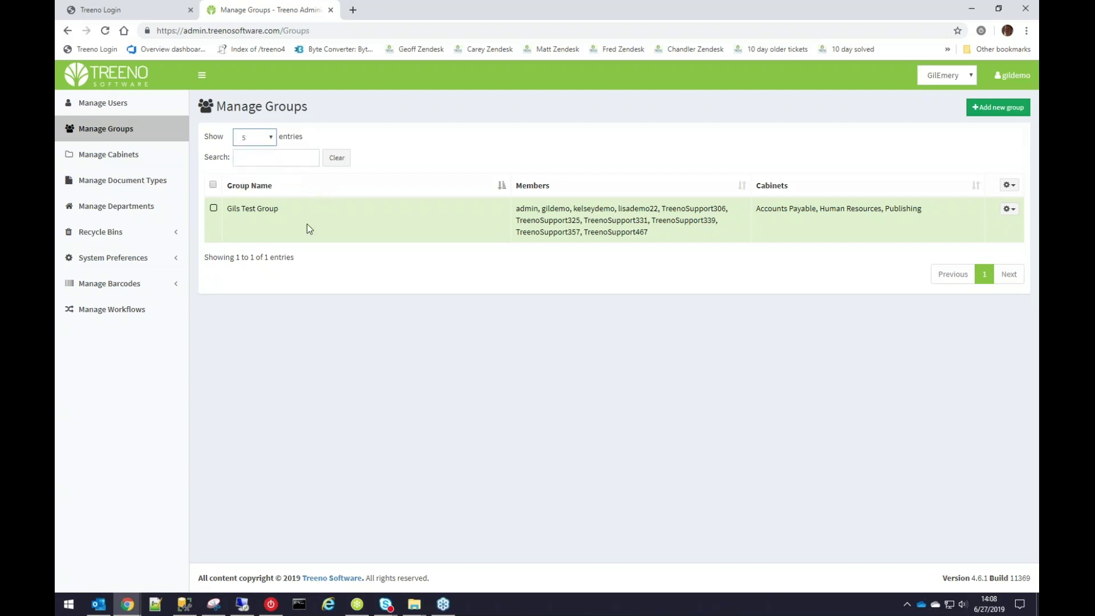
click(251, 138)
click(532, 285)
click(213, 185)
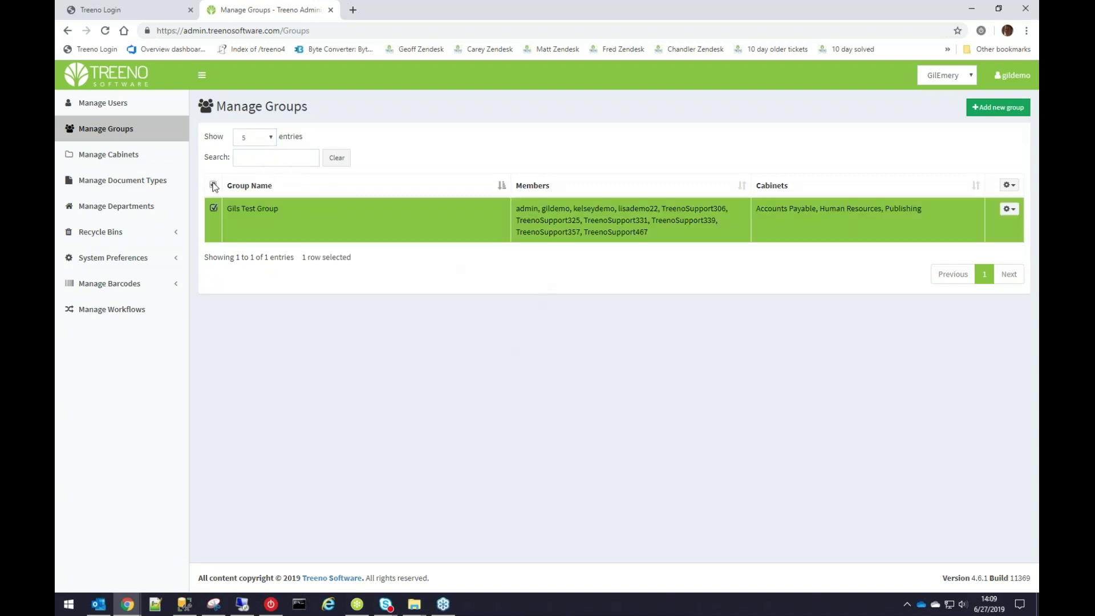
click(1010, 186)
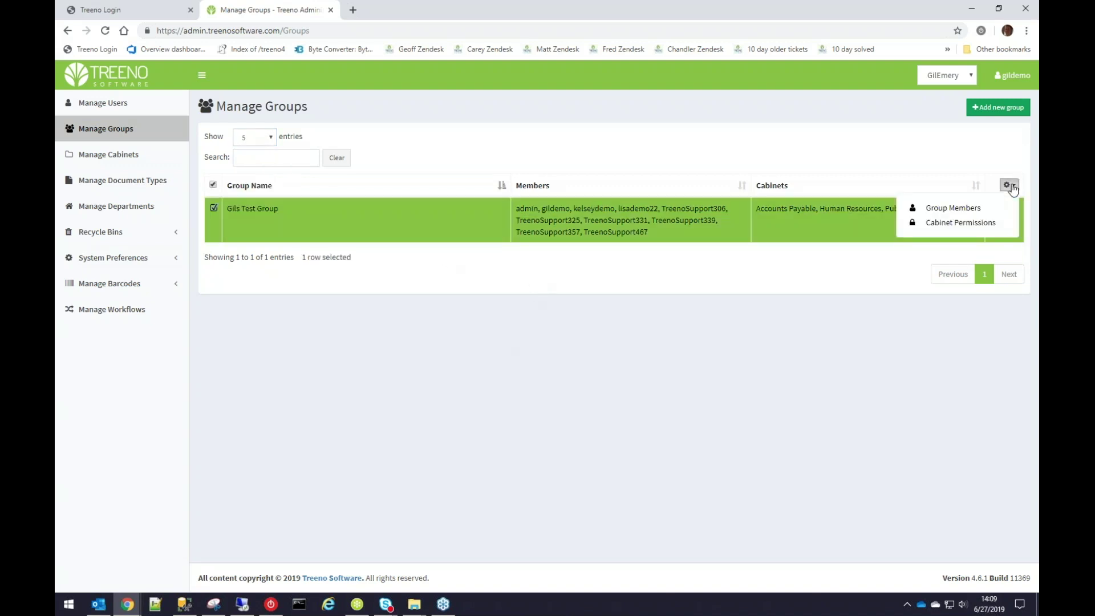
click(820, 126)
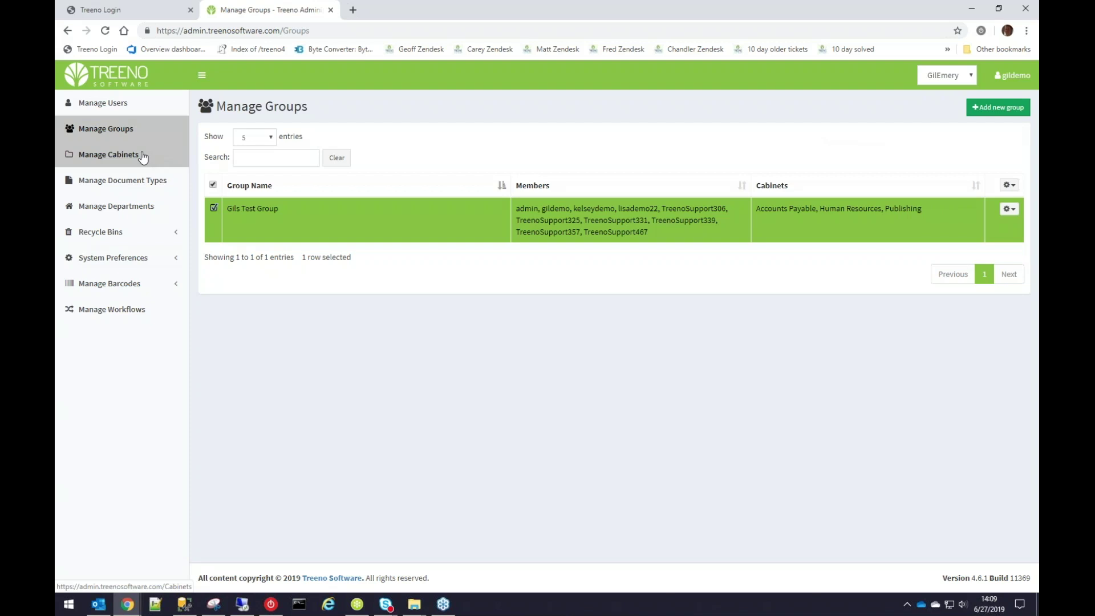
Go to Manage Cabinets and bring up the Add new cabinet form, reopening it once after closing.
click(142, 156)
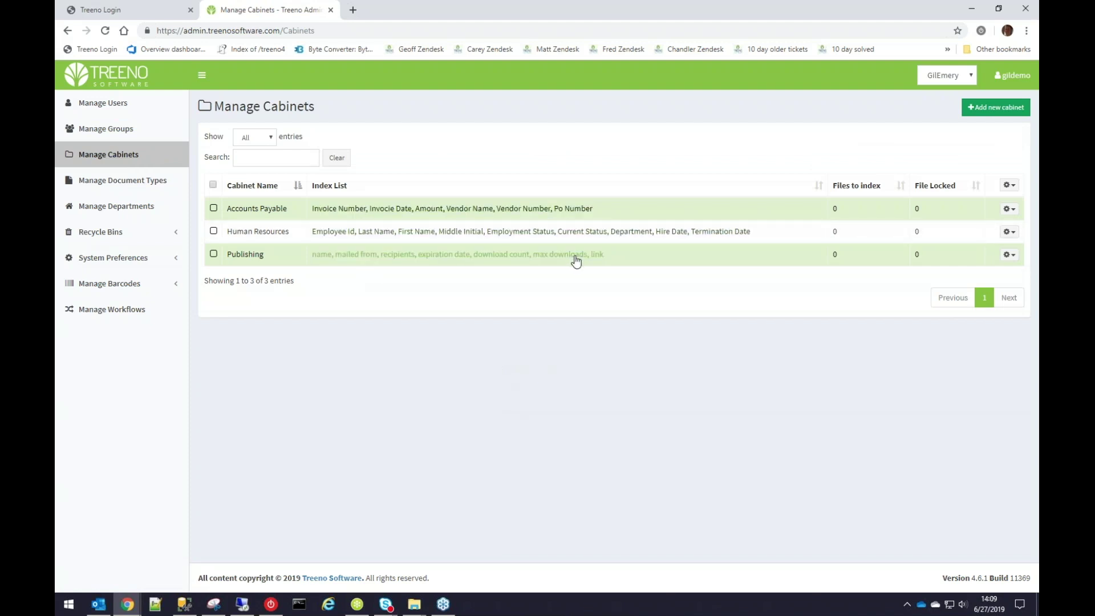
click(252, 138)
click(262, 164)
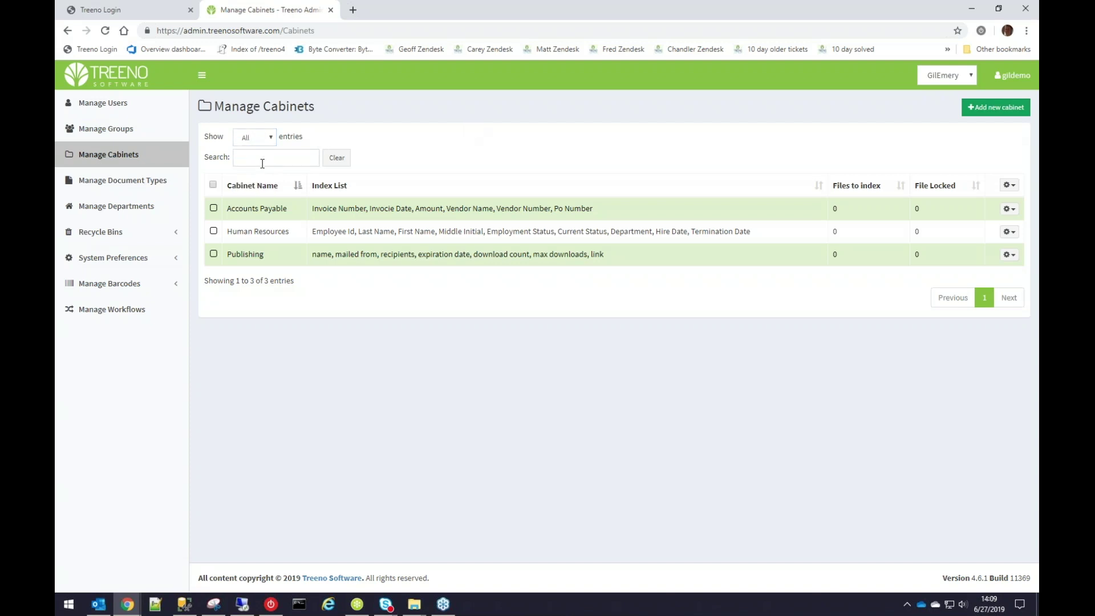
click(260, 161)
click(1008, 111)
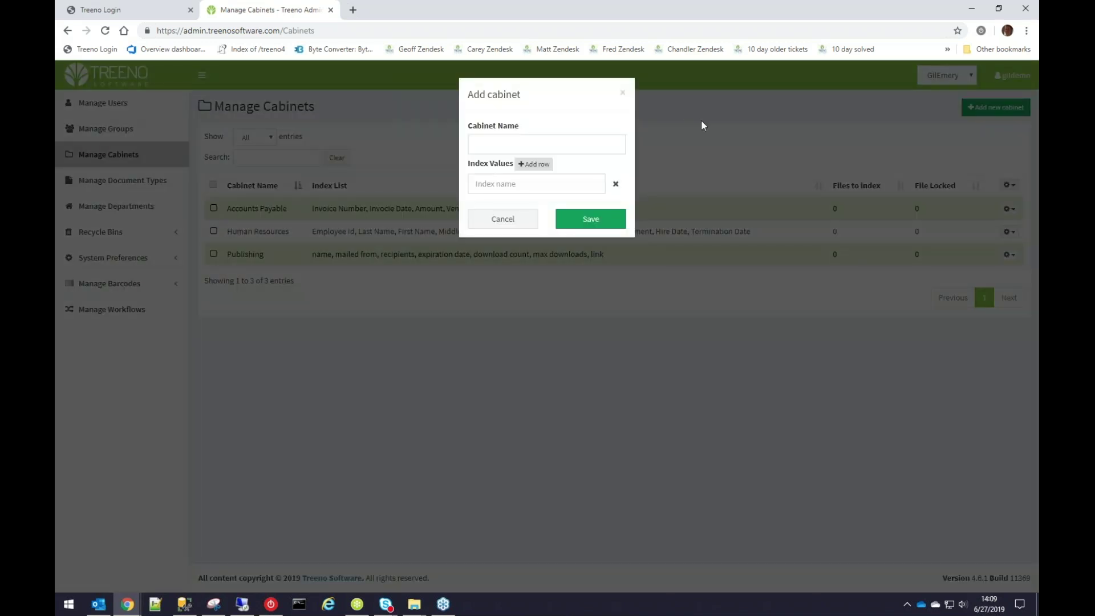
click(623, 93)
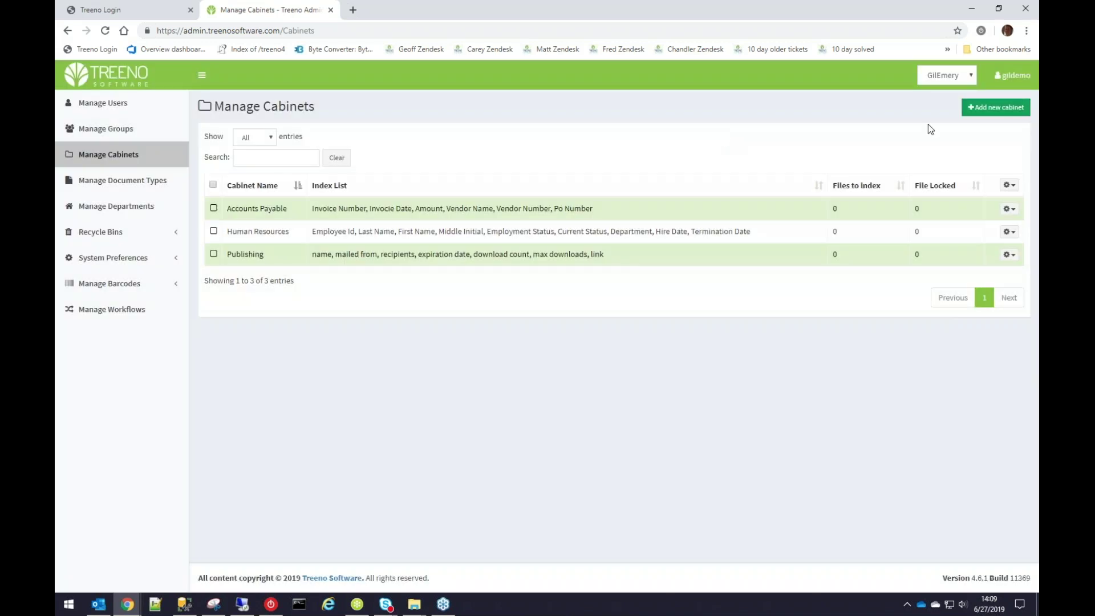
click(971, 108)
Type the cabinet name Accounts Payable, replacing a misspelled first attempt.
click(587, 150)
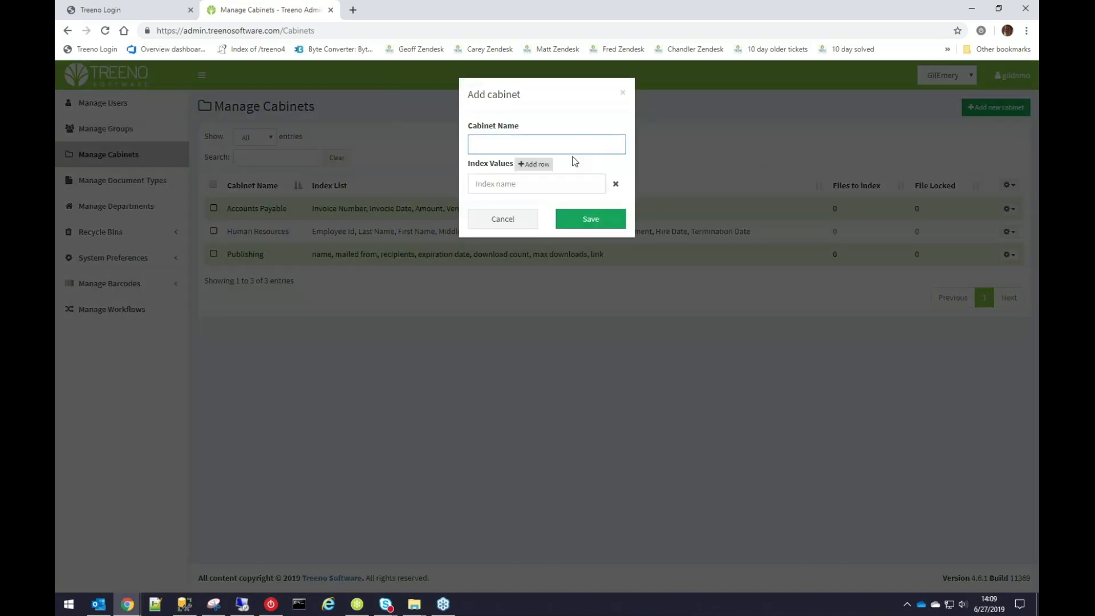
text(Acccounts)
key(ctrl+a)
key(BackSpace)
text(Accounts)
text( Payu)
text(abv)
text(le)
Add eleven more index value rows to the new cabinet.
click(529, 165)
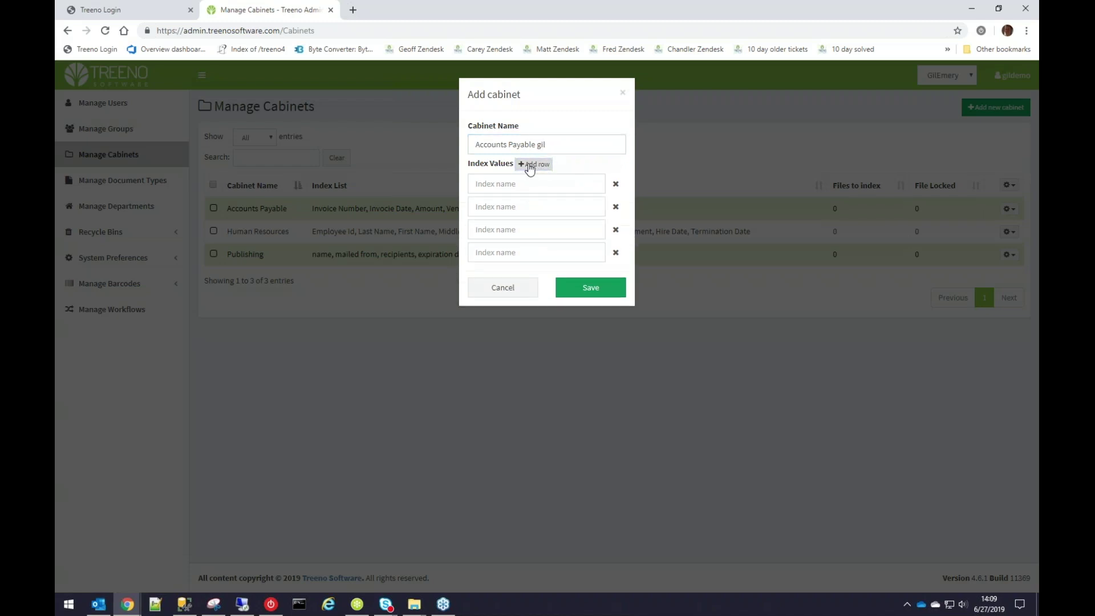
click(529, 165)
click(530, 165)
click(529, 165)
click(529, 165)
click(529, 165)
click(529, 165)
click(529, 165)
click(530, 164)
click(530, 165)
click(530, 165)
click(530, 165)
click(530, 165)
click(529, 164)
click(529, 165)
click(529, 165)
click(529, 165)
click(529, 165)
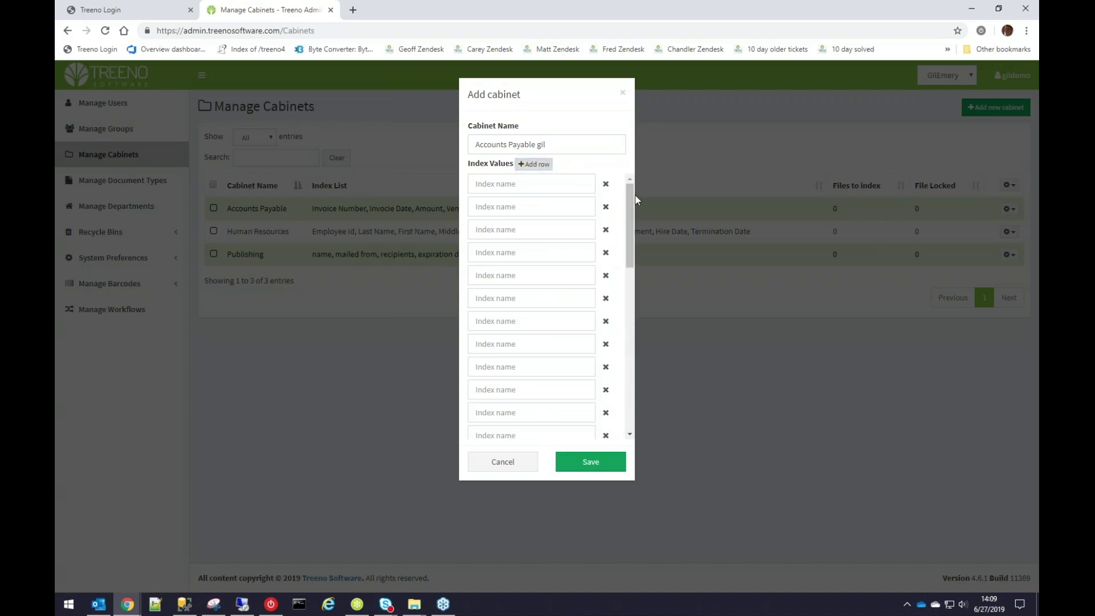
Remove the extra blank index rows, leaving a single empty row.
mouse_move(631, 193)
mouse_down()
mouse_move(636, 387)
mouse_move(629, 181)
mouse_up()
click(606, 185)
click(606, 185)
click(606, 185)
click(606, 185)
click(606, 185)
click(606, 185)
click(606, 185)
click(606, 185)
click(606, 184)
click(605, 185)
click(606, 185)
click(606, 185)
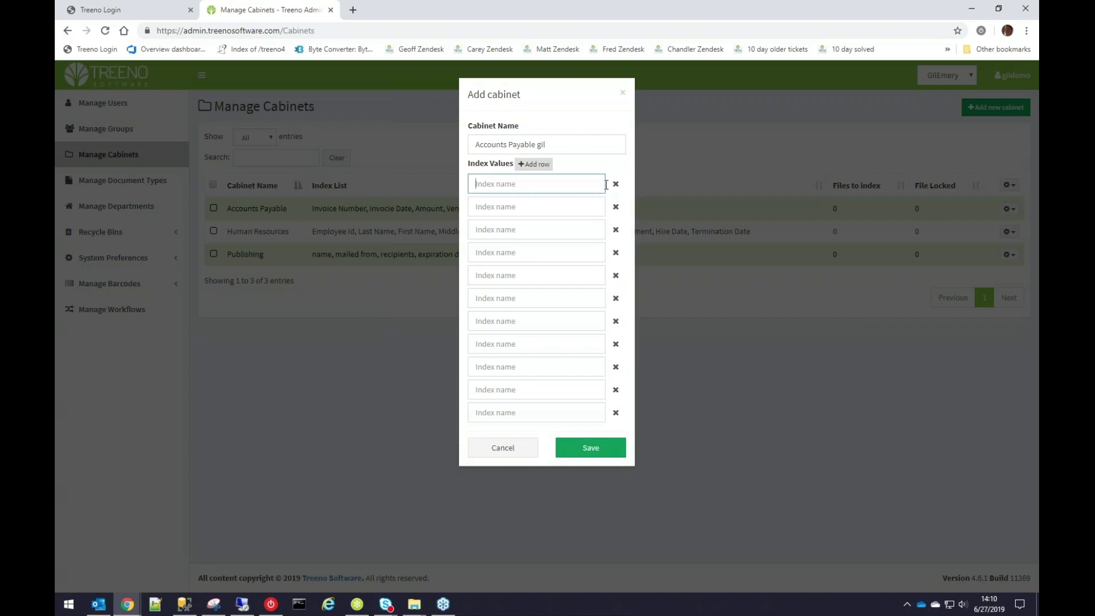
click(615, 186)
click(615, 186)
click(615, 186)
click(615, 186)
click(615, 186)
click(615, 186)
click(615, 186)
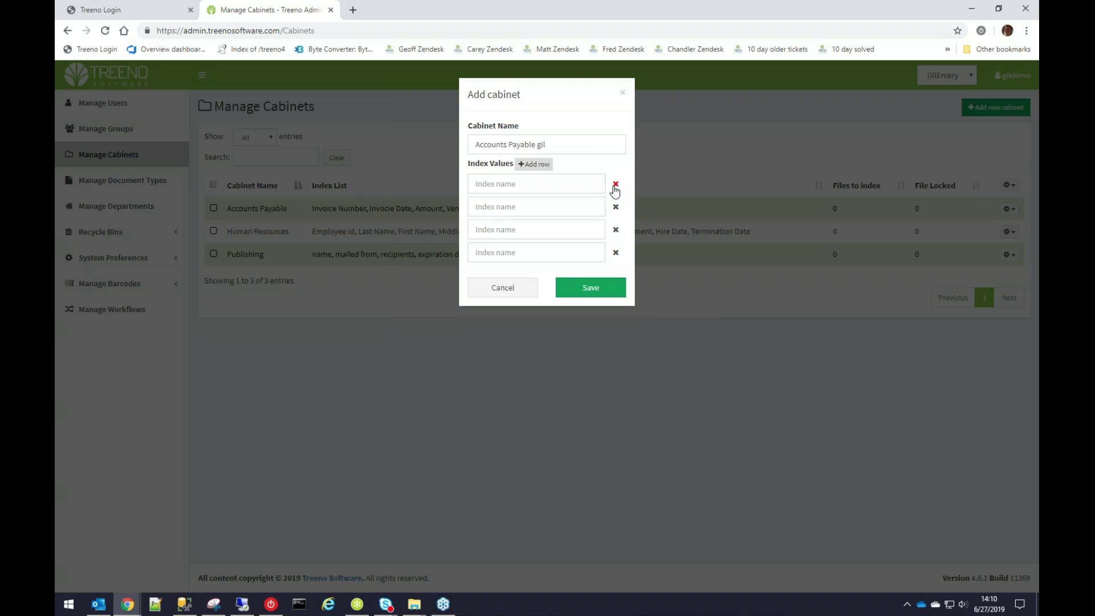
click(615, 186)
click(615, 186)
click(615, 186)
click(544, 185)
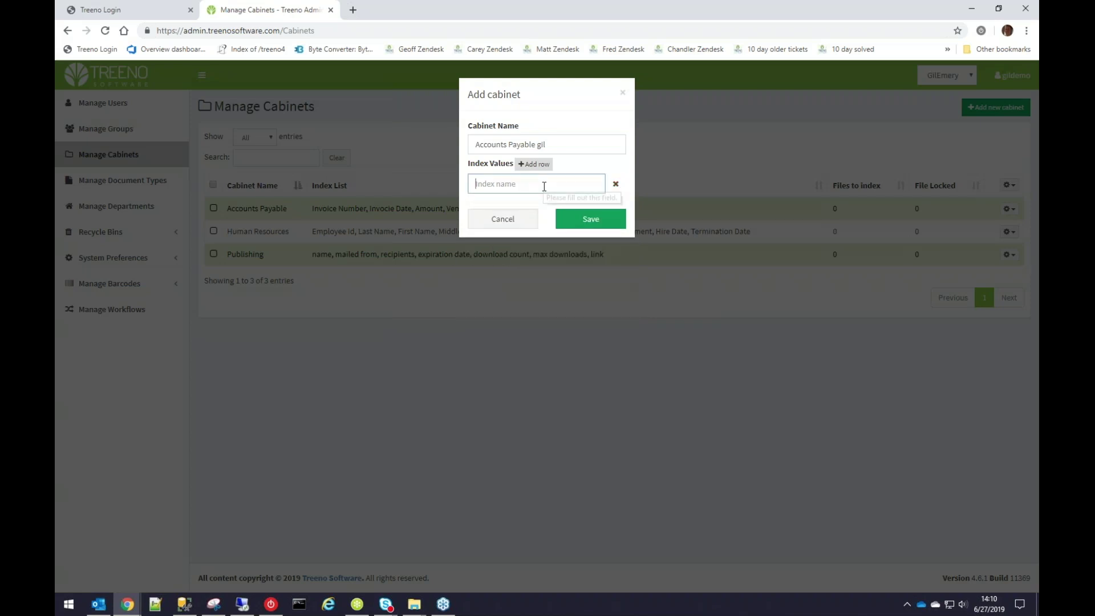
Enter index names Invoice Number and Amount, then save the Accounts Payable gil cabinet.
triple_click(554, 95)
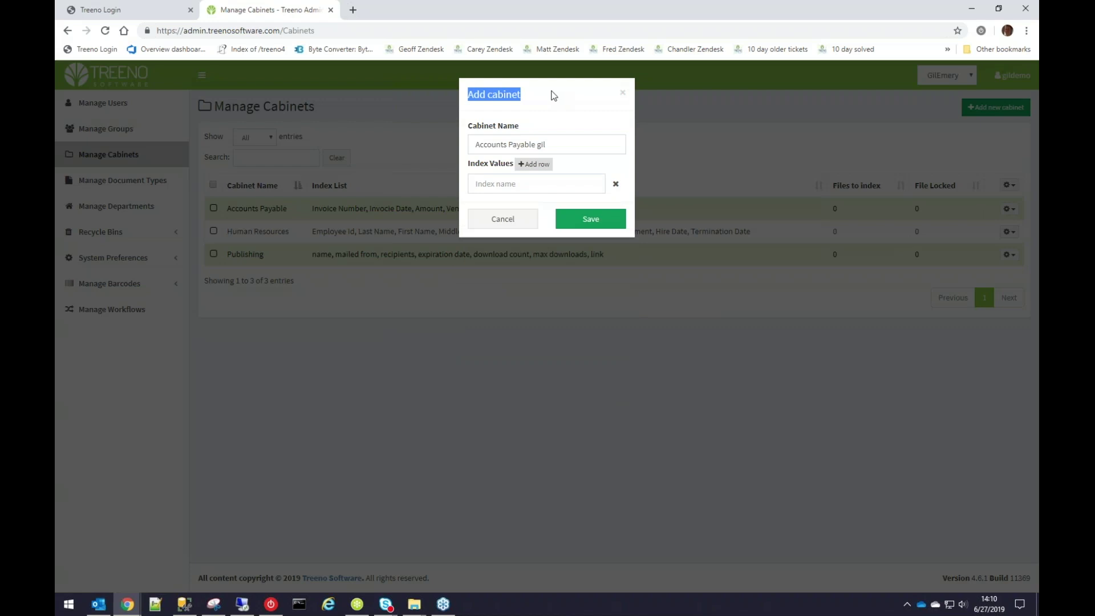
click(551, 191)
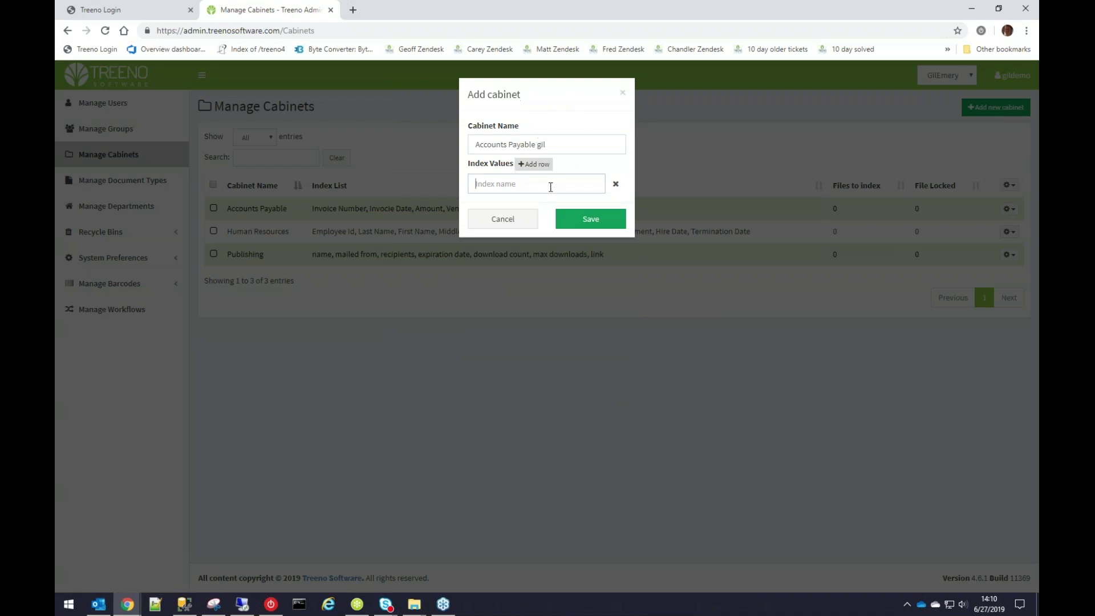
text(Invoice Number)
click(546, 164)
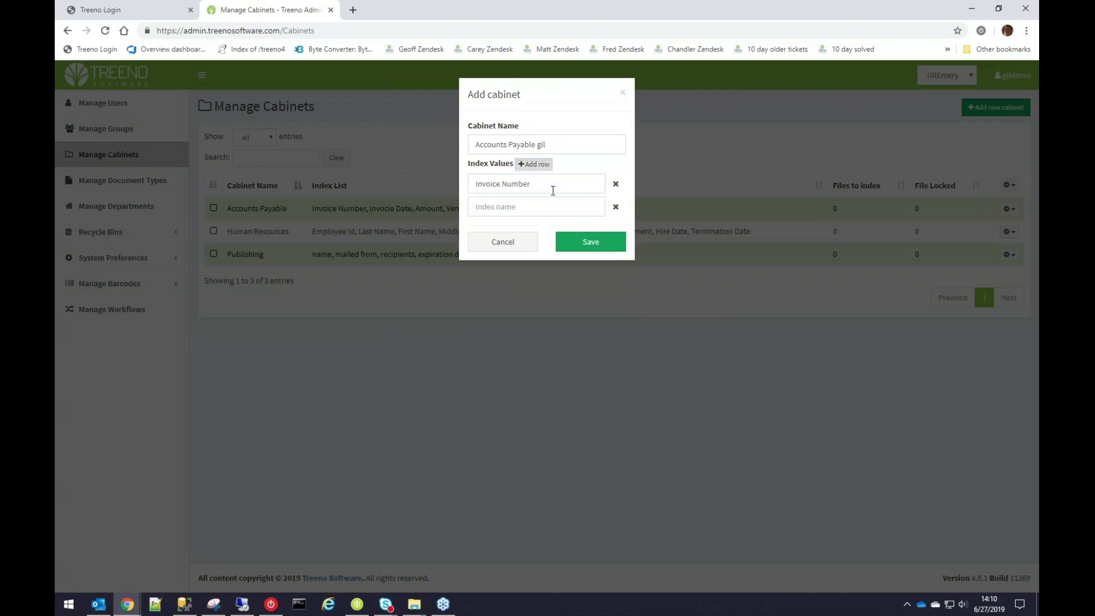
click(548, 207)
text(Amount)
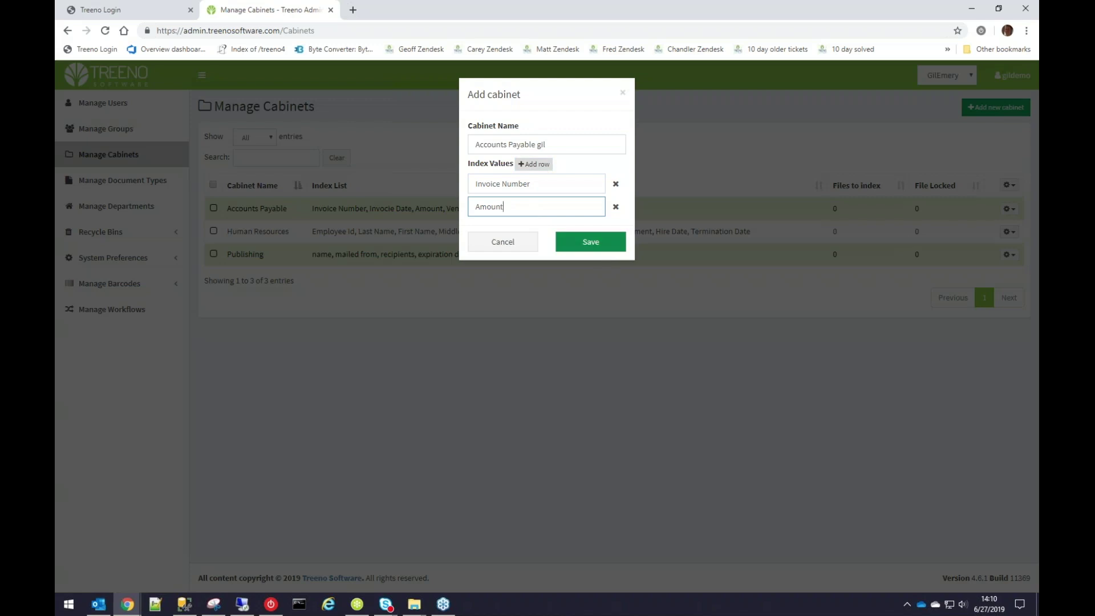
click(590, 245)
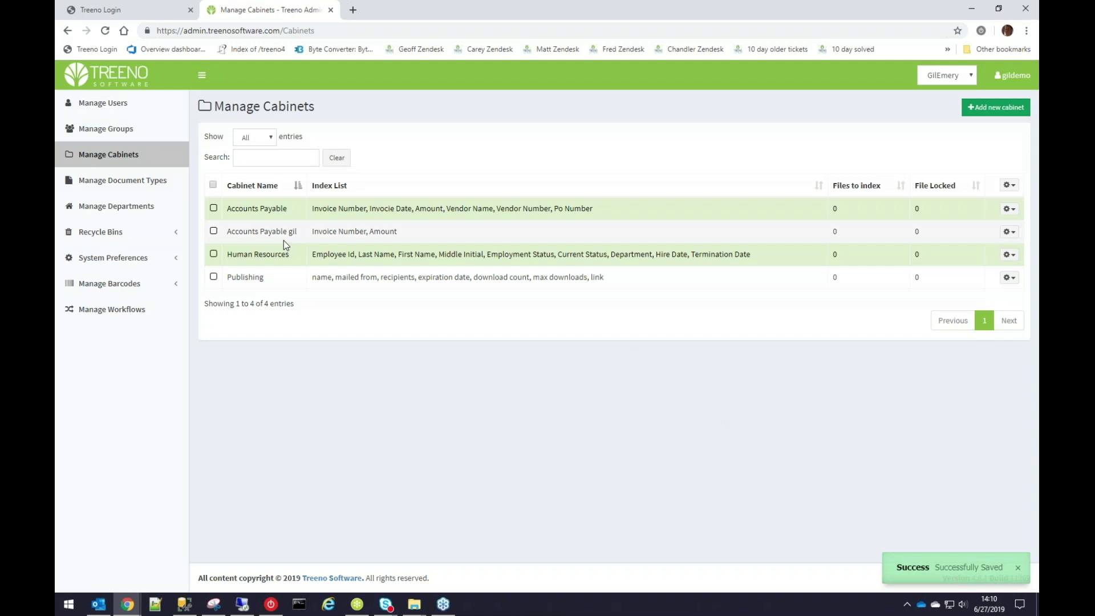
click(285, 158)
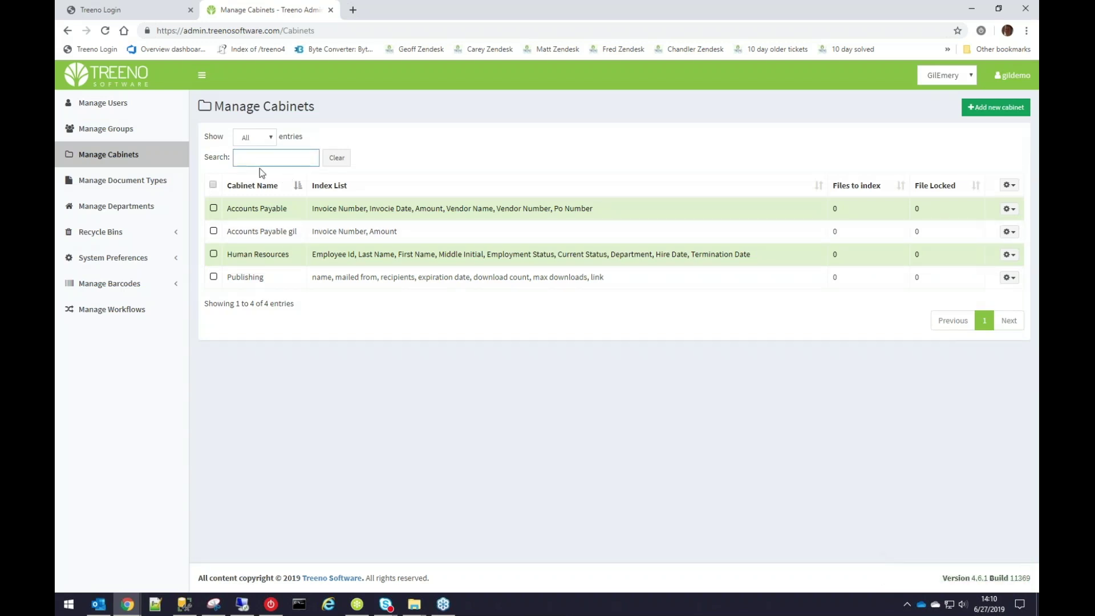
text(gil)
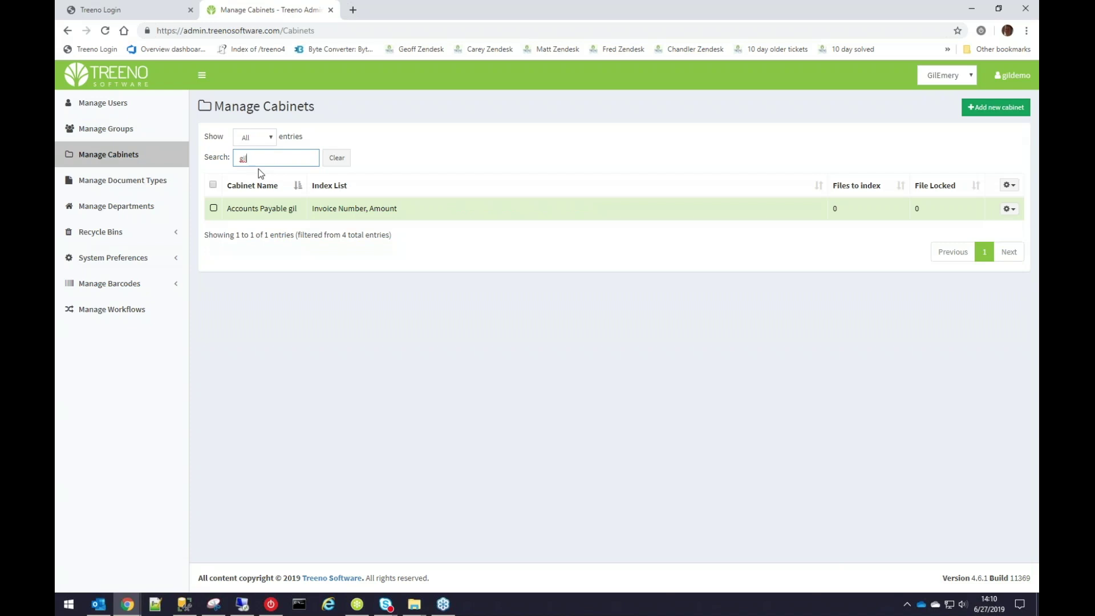
key(BackSpace)
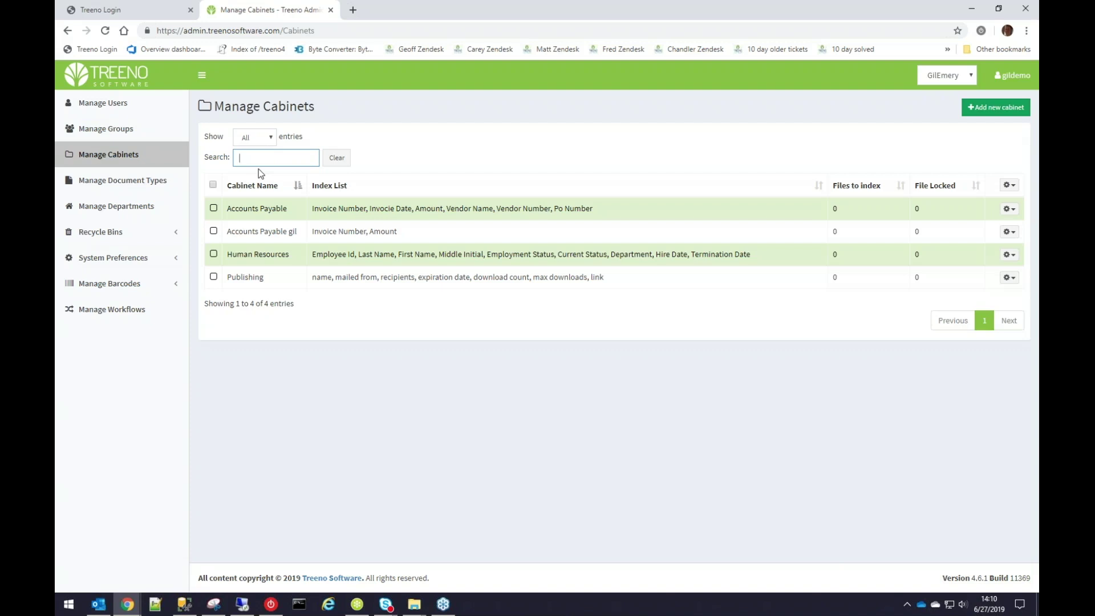
text(gil)
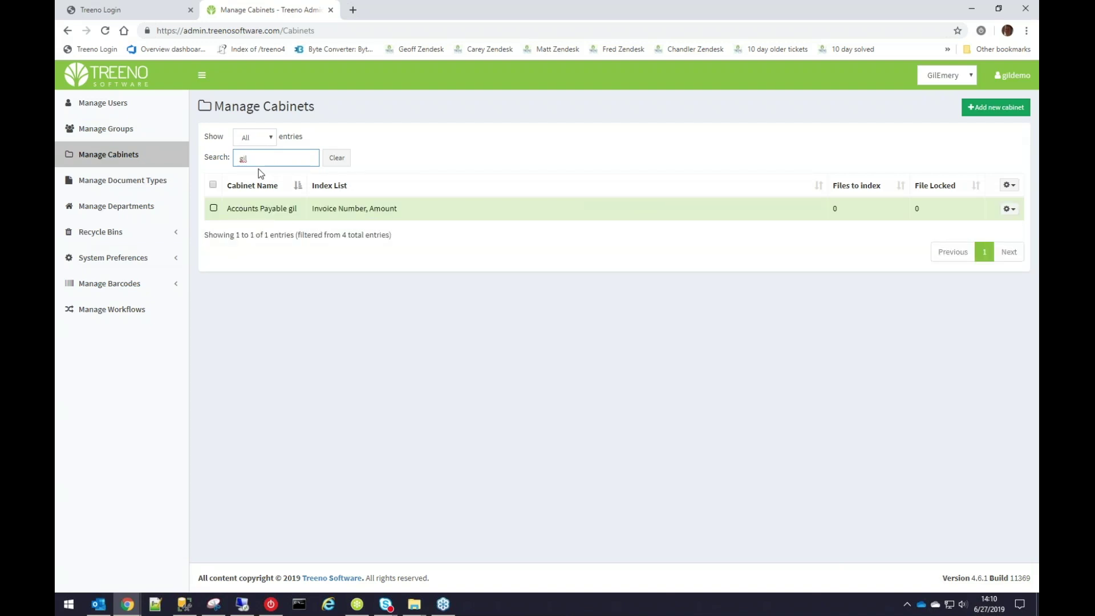
key(BackSpace)
key(BackSpace)
key(BackSpace)
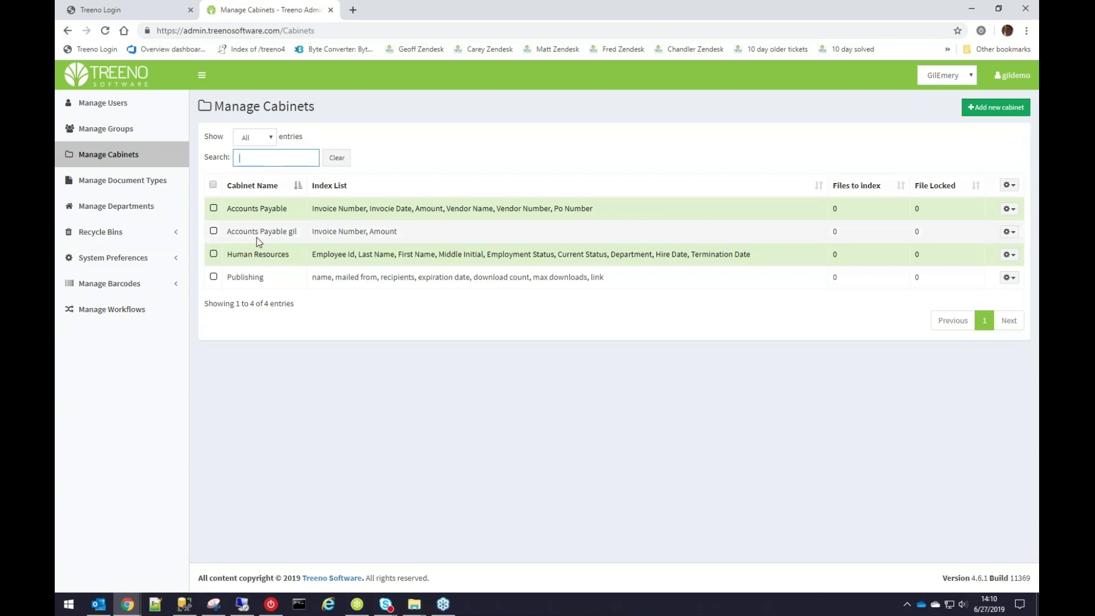
click(214, 208)
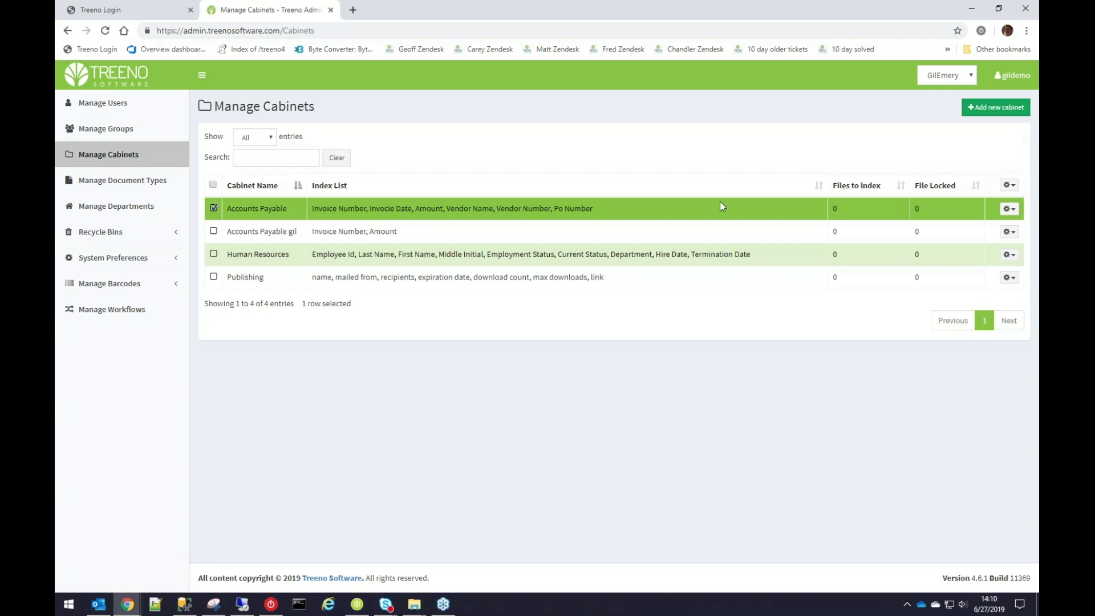
View the Accounts Payable index list through Edit Index List, then close it.
click(1009, 209)
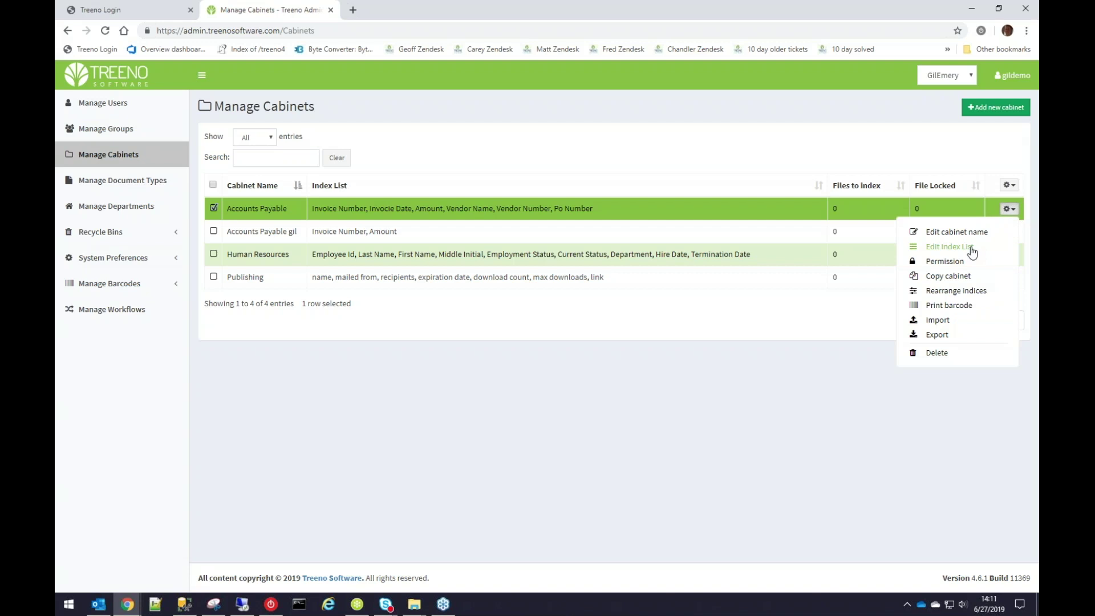
click(950, 246)
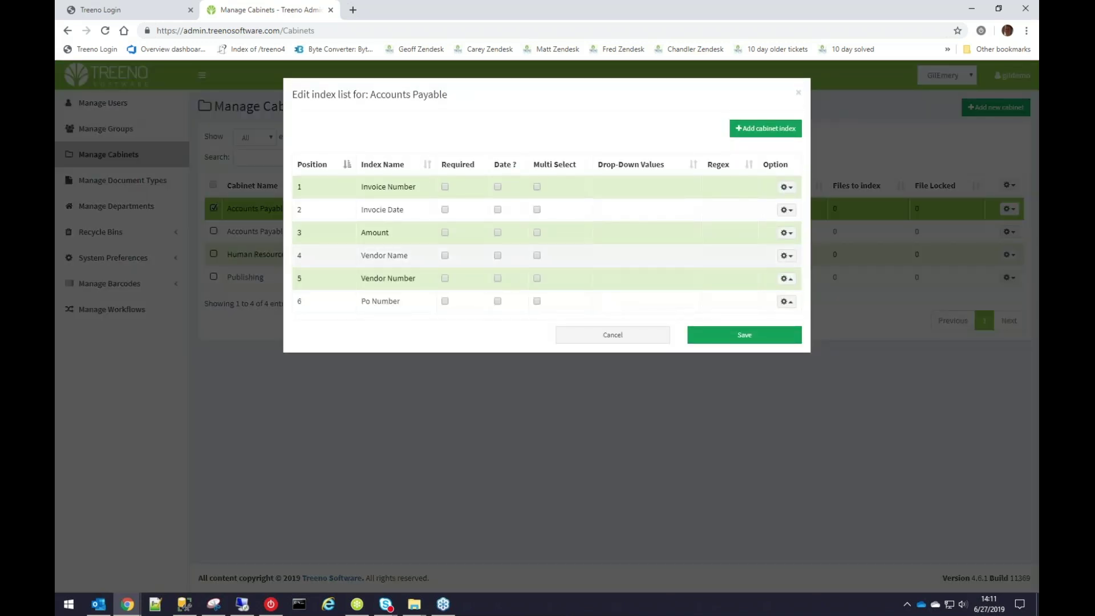
click(800, 93)
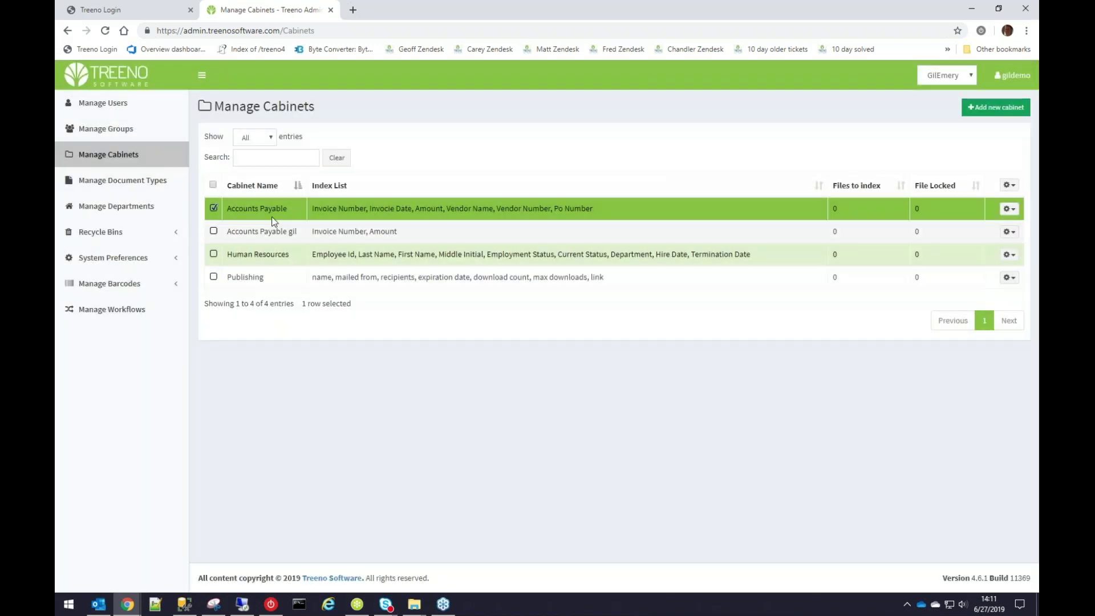
Switch the selection from Accounts Payable to Human Resources and bring up its gear menu.
click(213, 209)
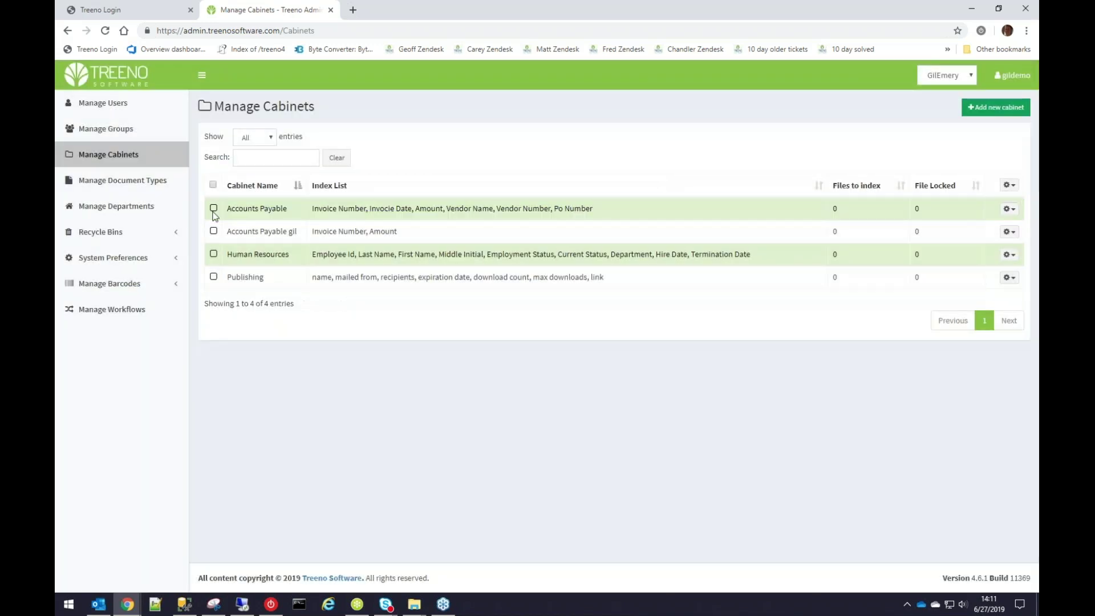
click(214, 253)
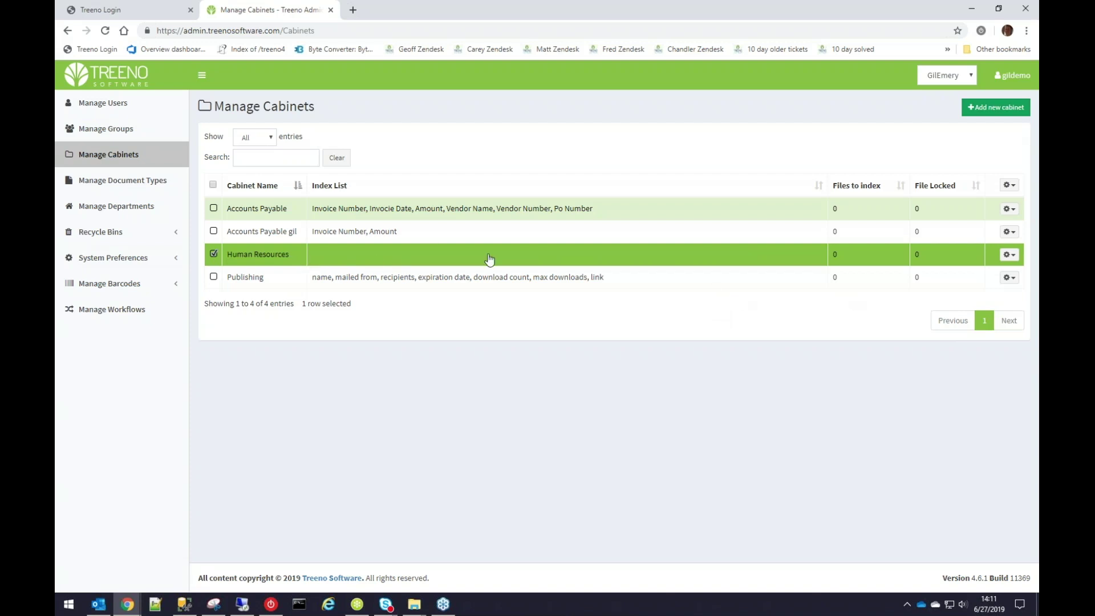
click(1016, 259)
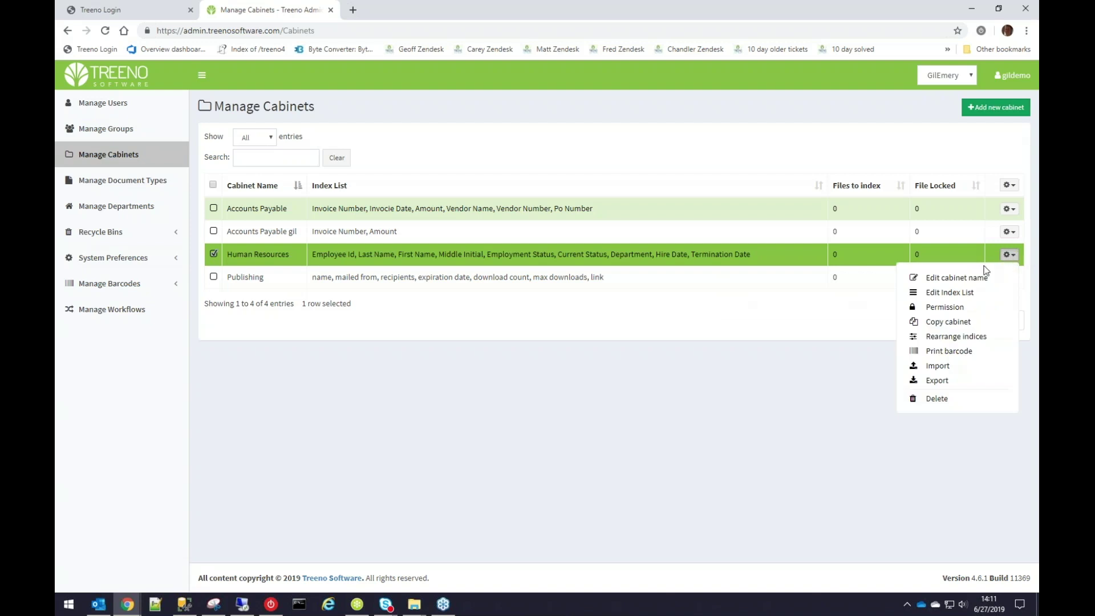
Open the Human Resources index list and the Current Status drop-down values editor.
click(958, 294)
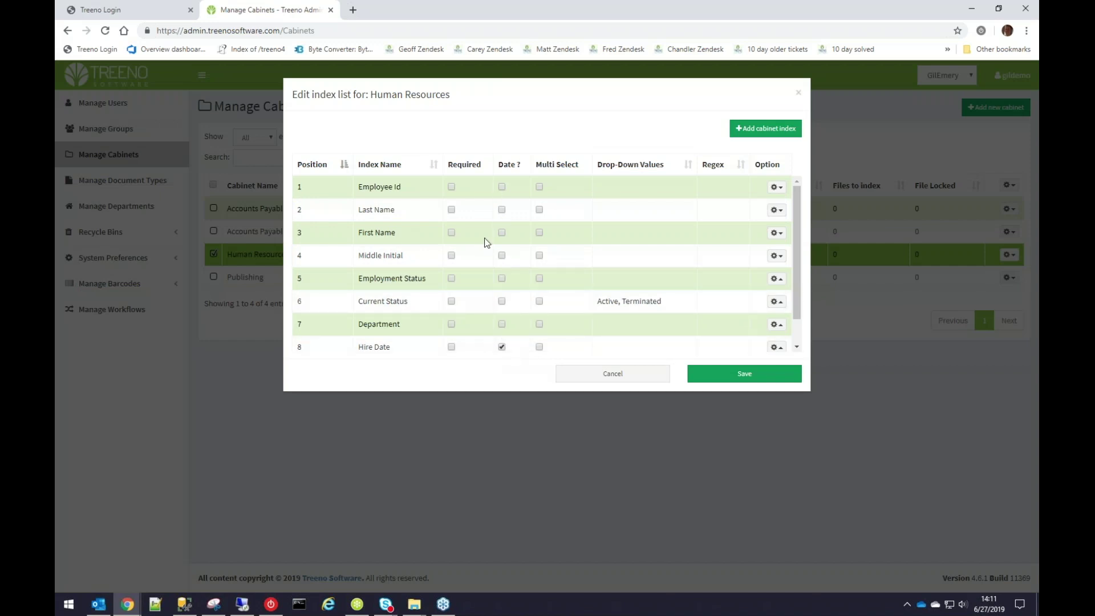
click(503, 346)
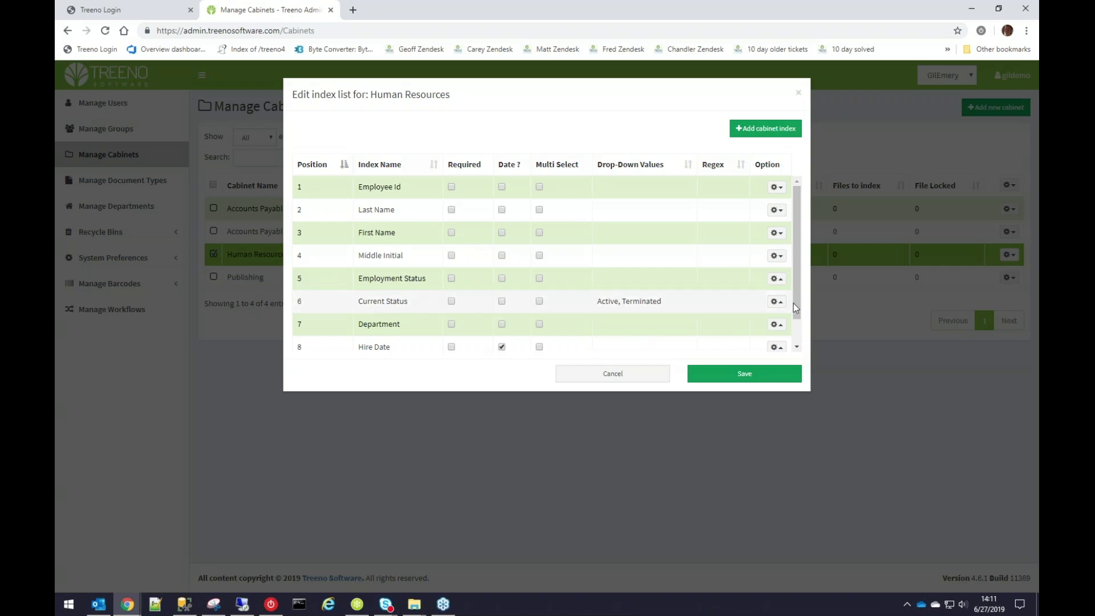
click(777, 301)
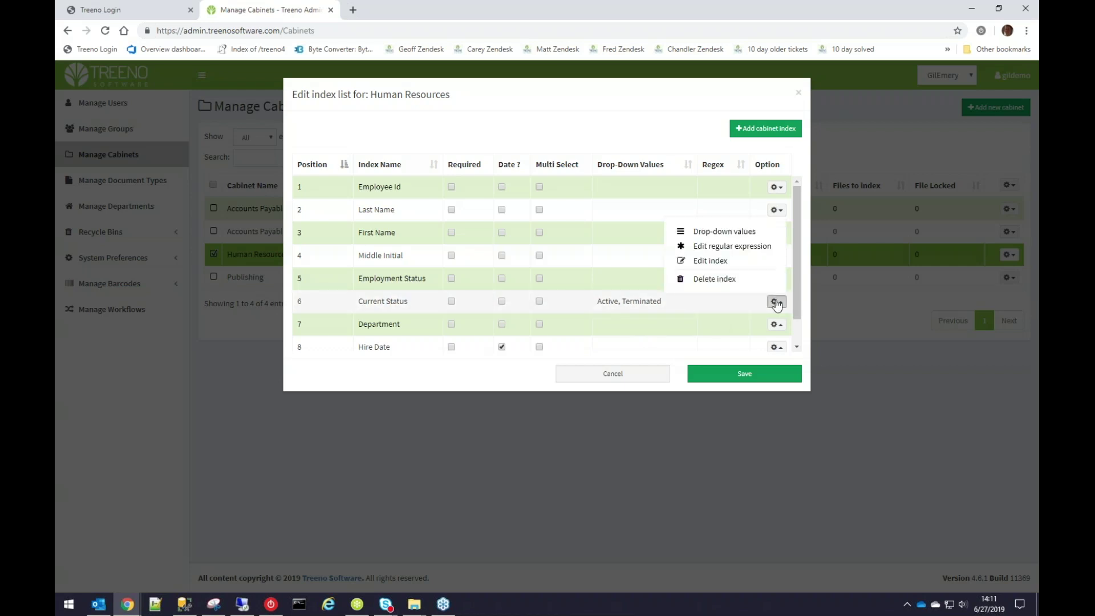
click(735, 231)
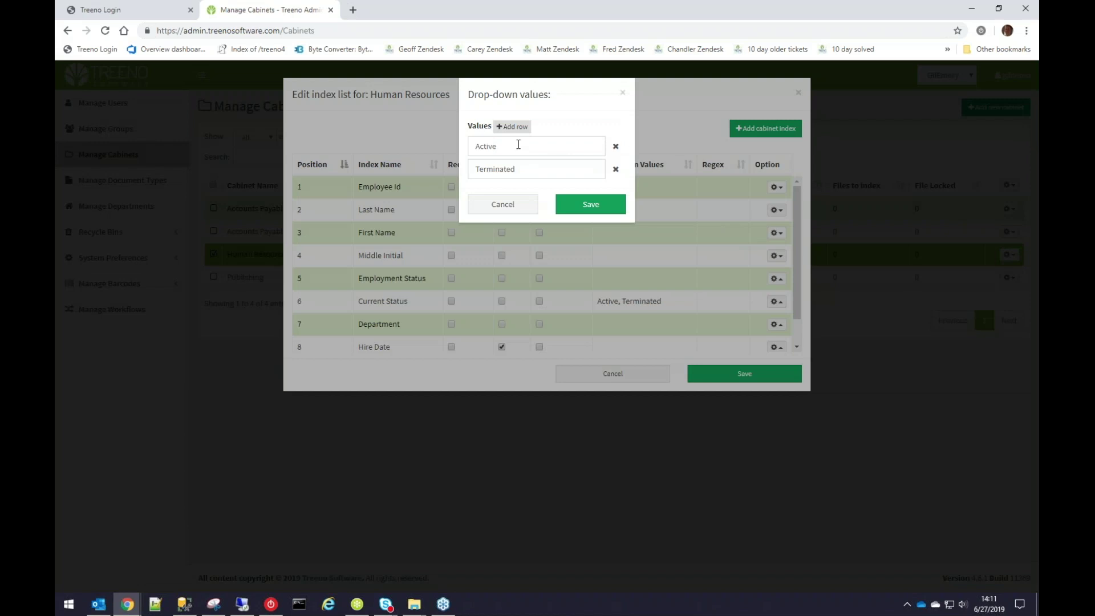
Add a third drop-down value 'Voluenteer' to Current Status and save it.
click(517, 127)
click(534, 188)
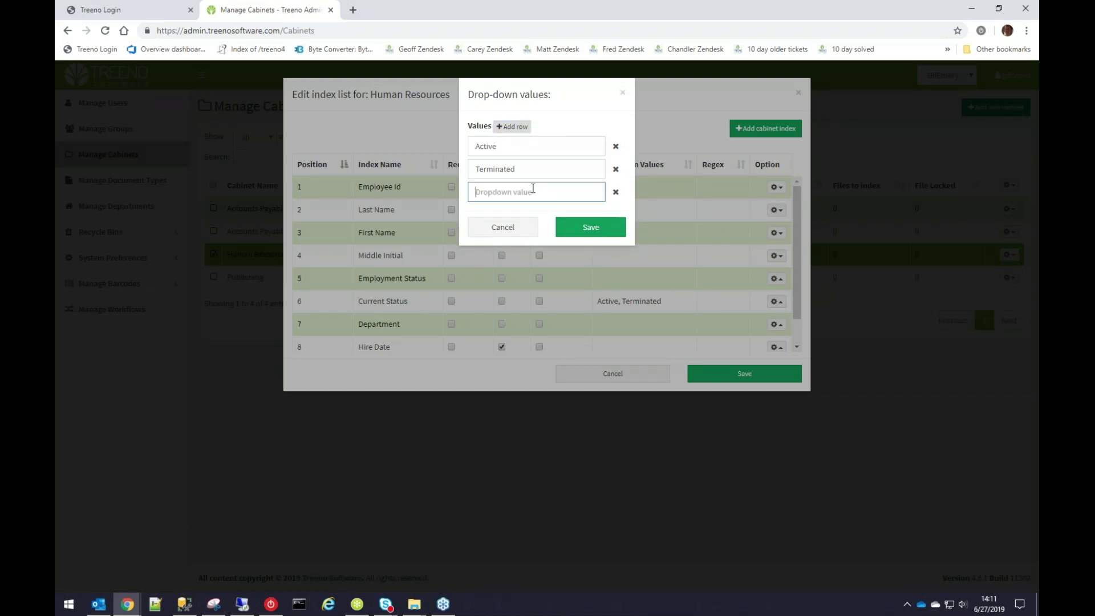
text(Voluente)
key(BackSpace)
key(BackSpace)
text(eer)
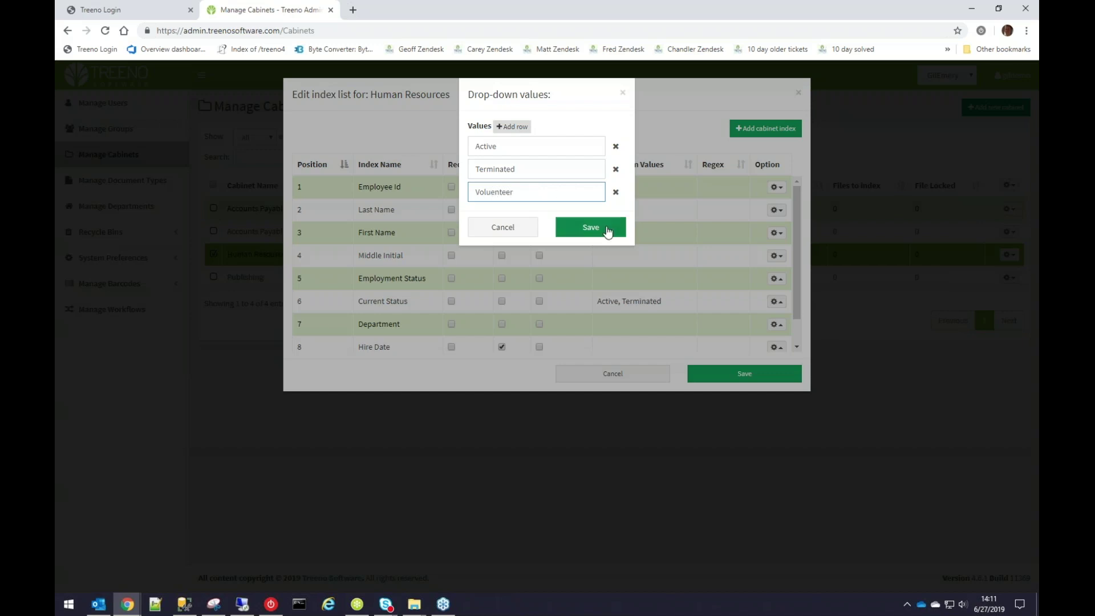
click(588, 227)
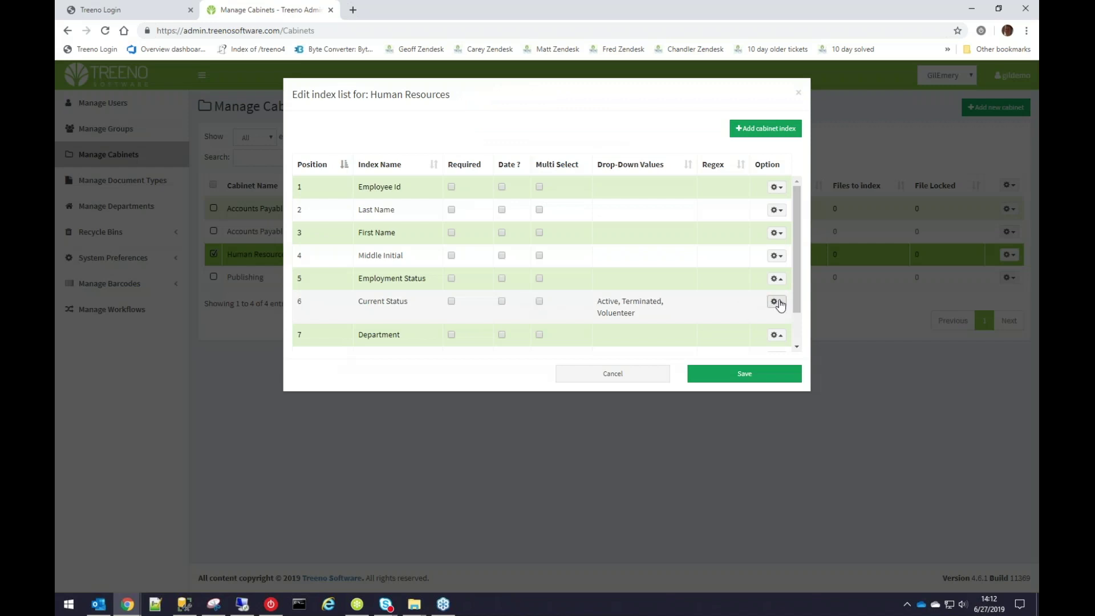
click(784, 306)
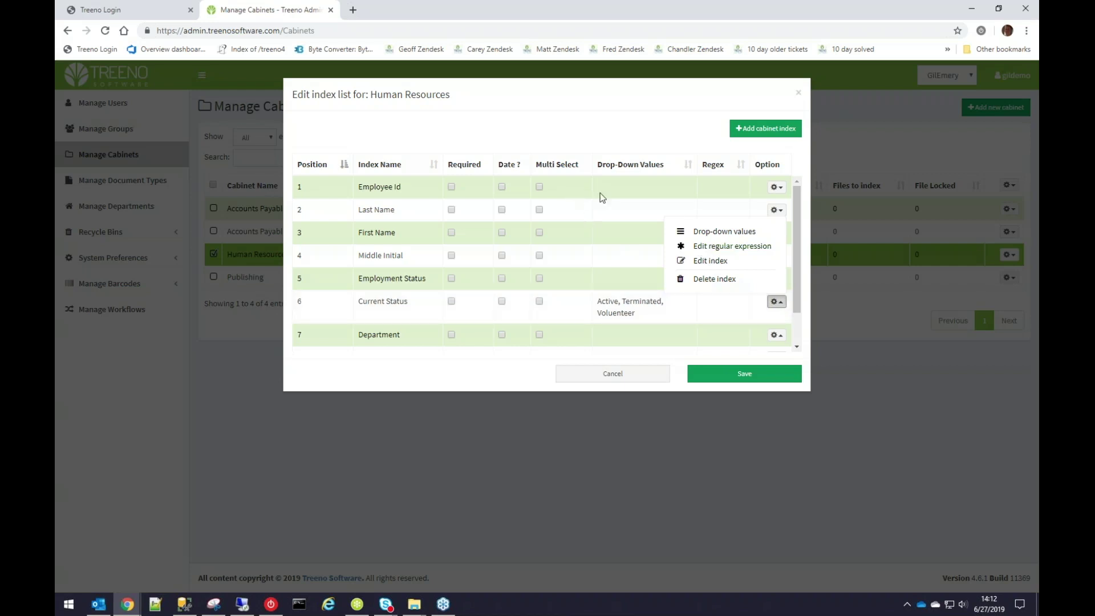
Try the 'A whole number' regular expression for Current Status, then cancel it.
click(717, 246)
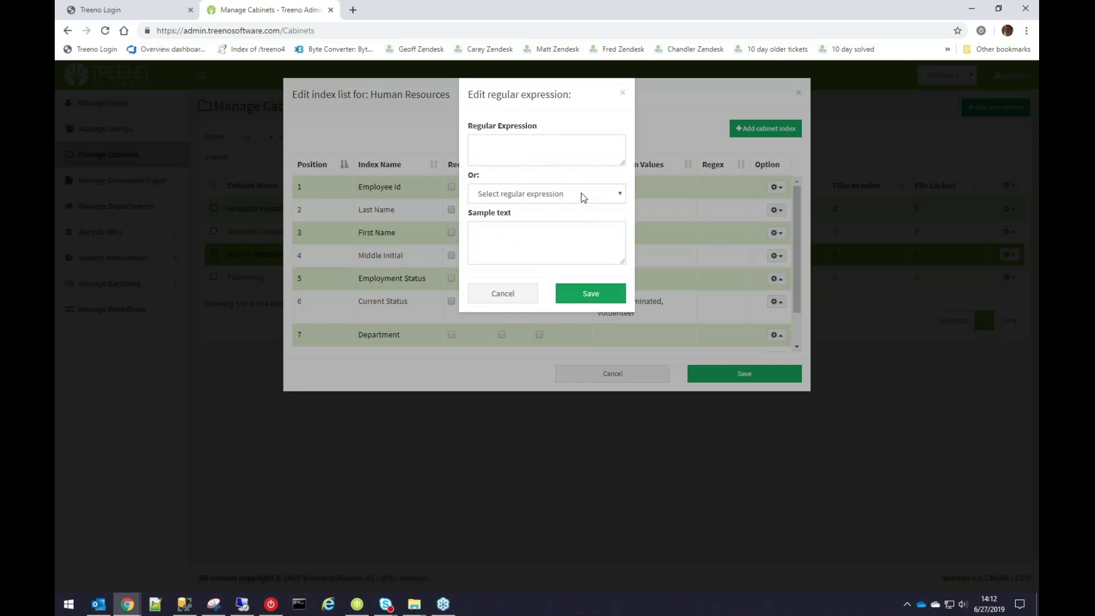
click(623, 195)
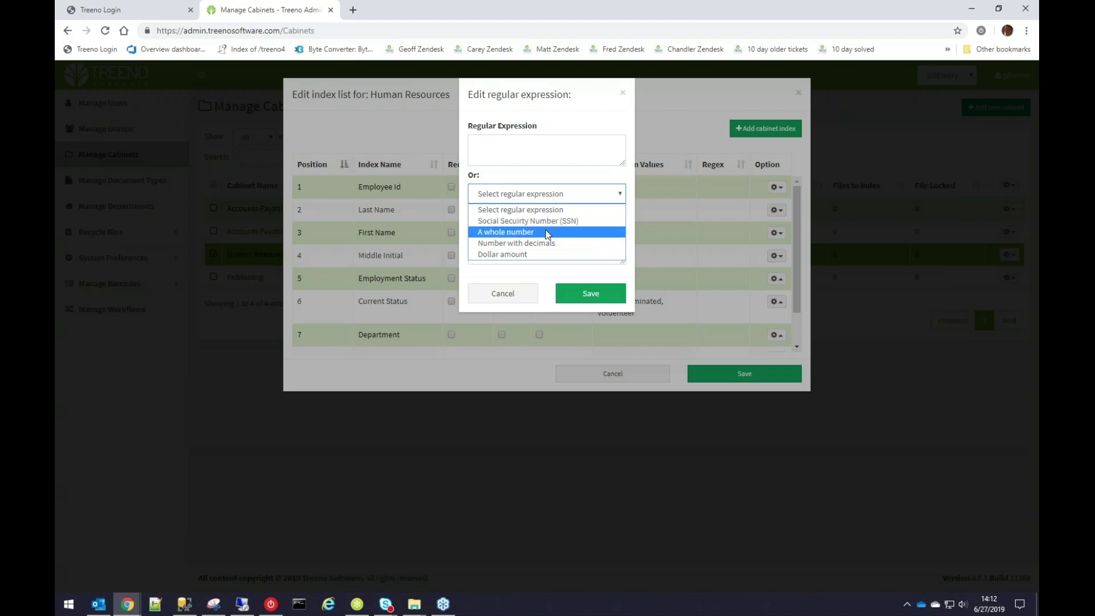
click(546, 232)
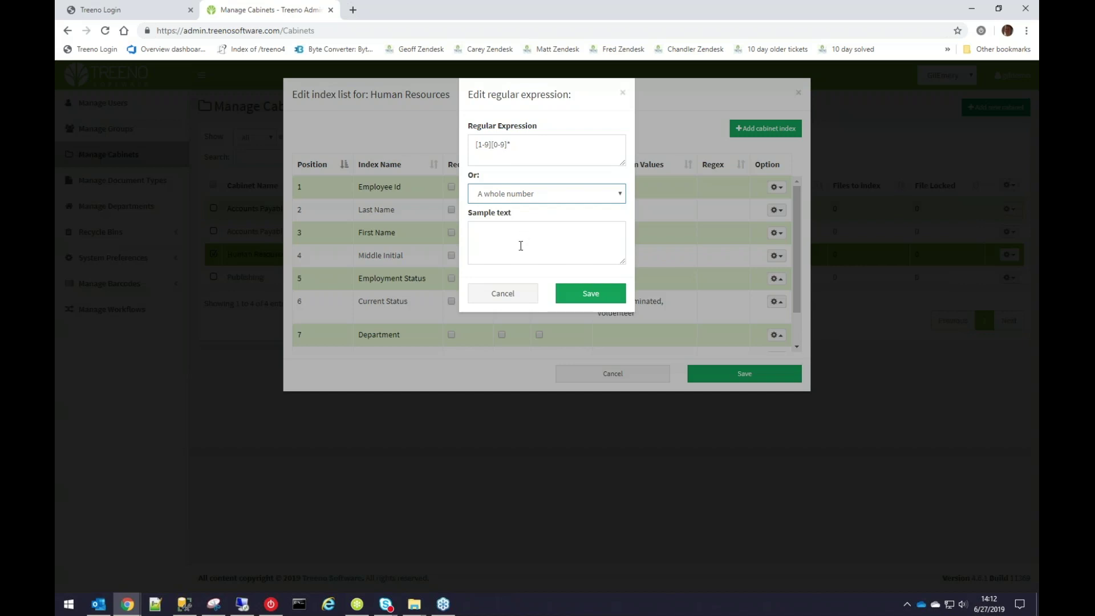
click(517, 294)
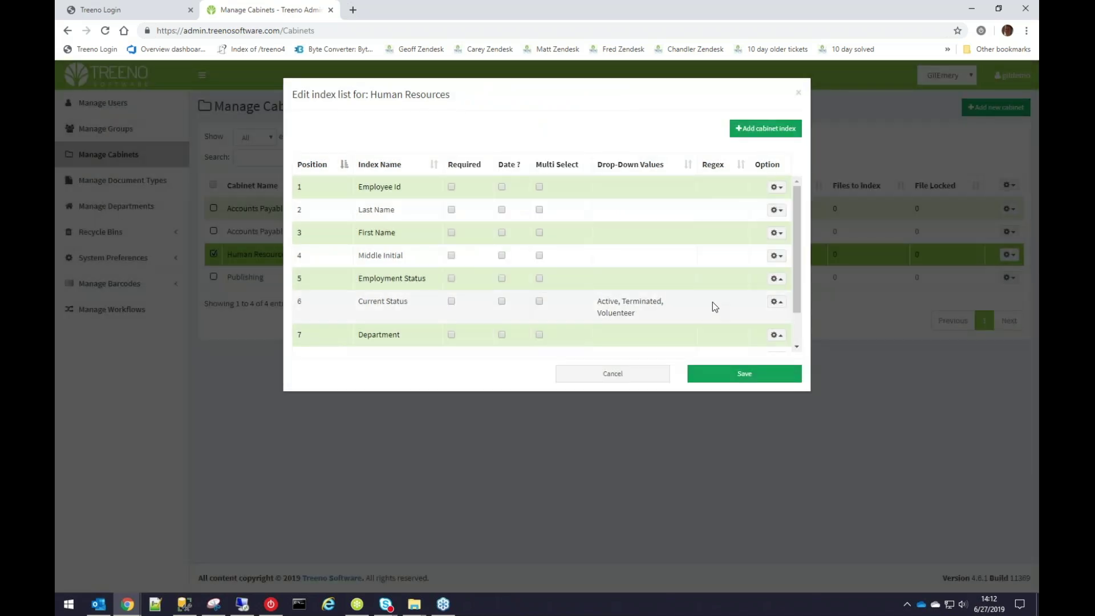
Sort the Human Resources indices by Index Name and check the Termination Date index options.
click(387, 166)
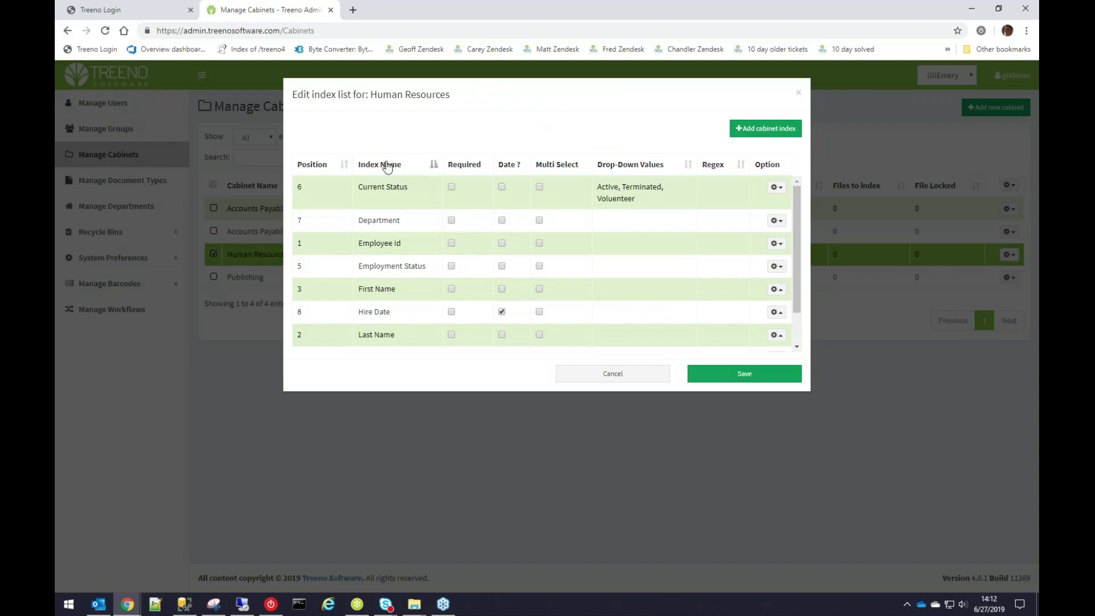
click(387, 165)
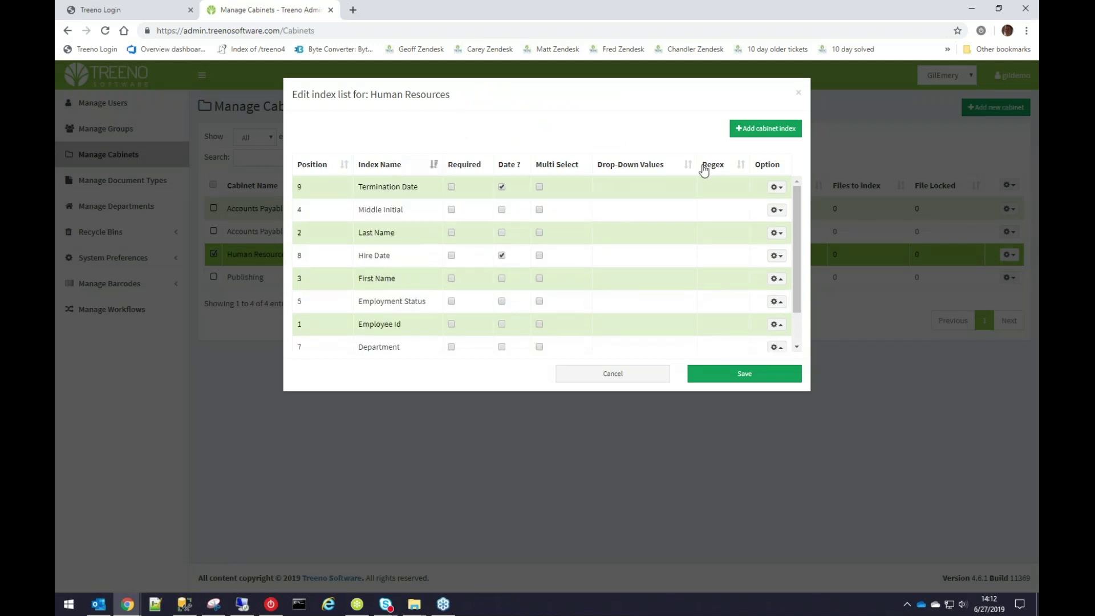
triple_click(642, 207)
click(776, 187)
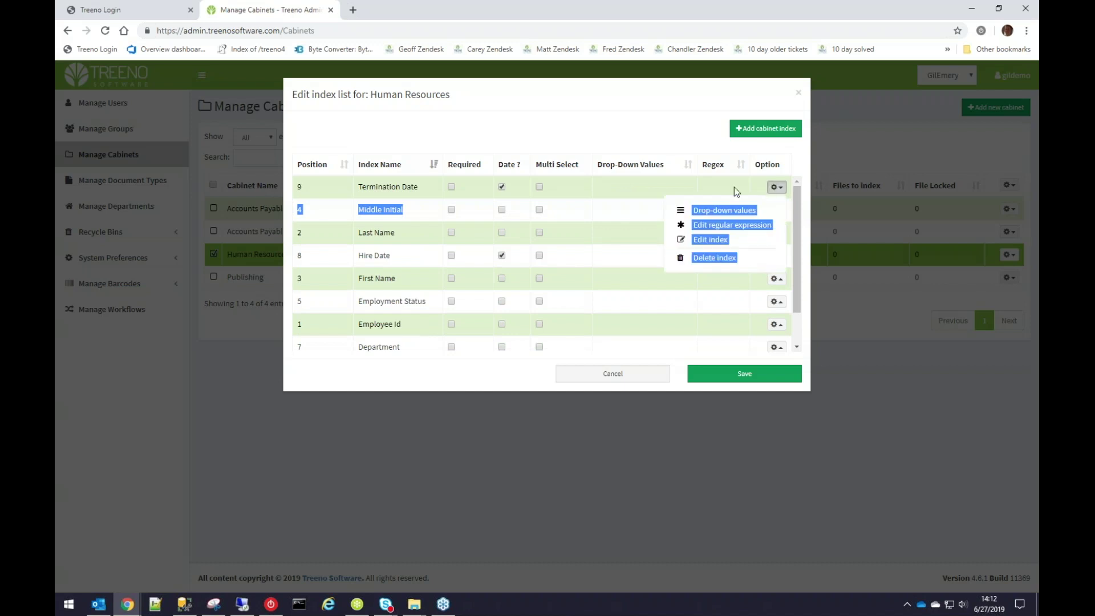
click(710, 303)
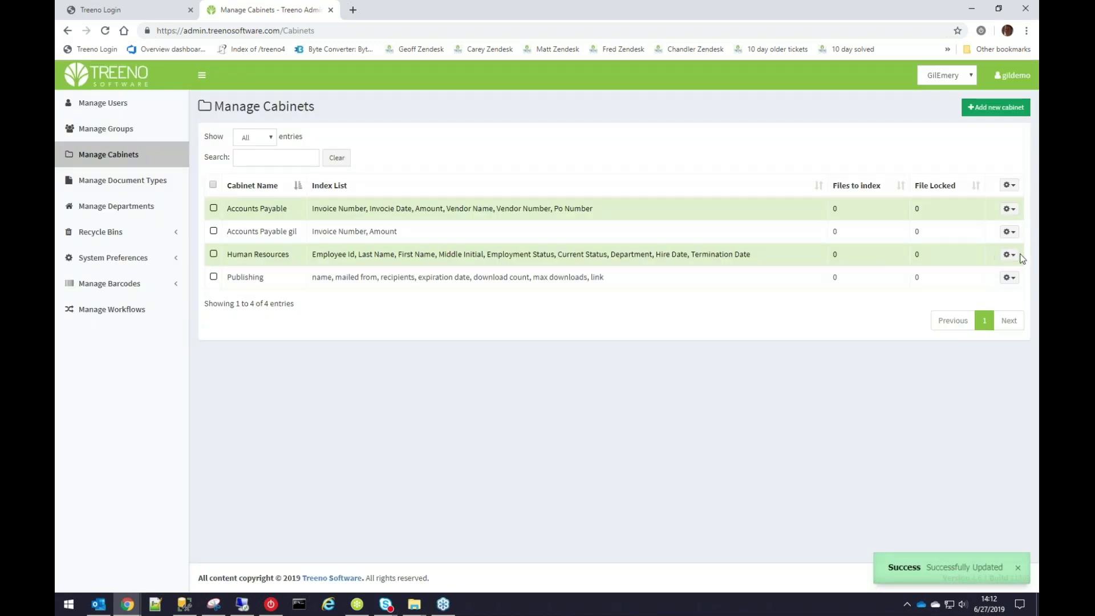
click(1007, 255)
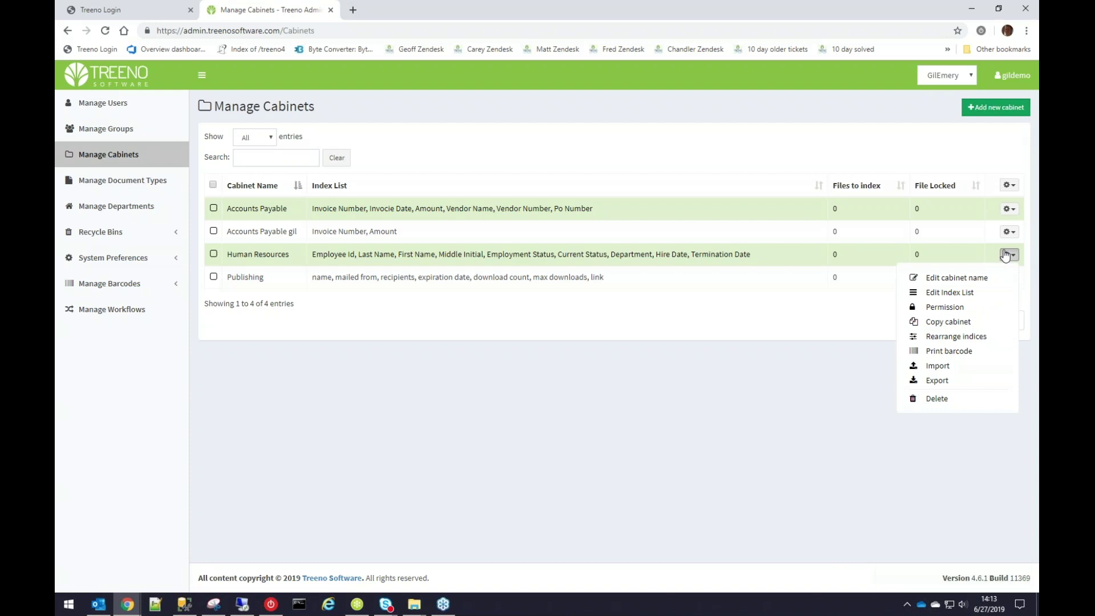
Toggle Human Resources permissions between Read Only and Read/Write, then discard the changes.
click(945, 308)
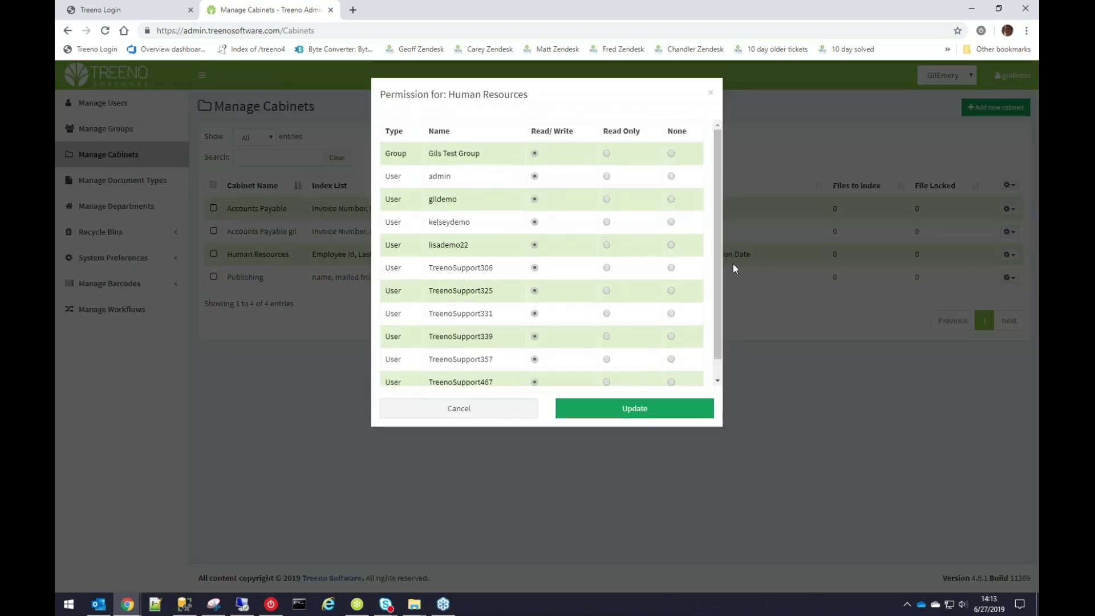
scroll(549, 195, down, 1)
scroll(551, 196, up, 1)
click(620, 137)
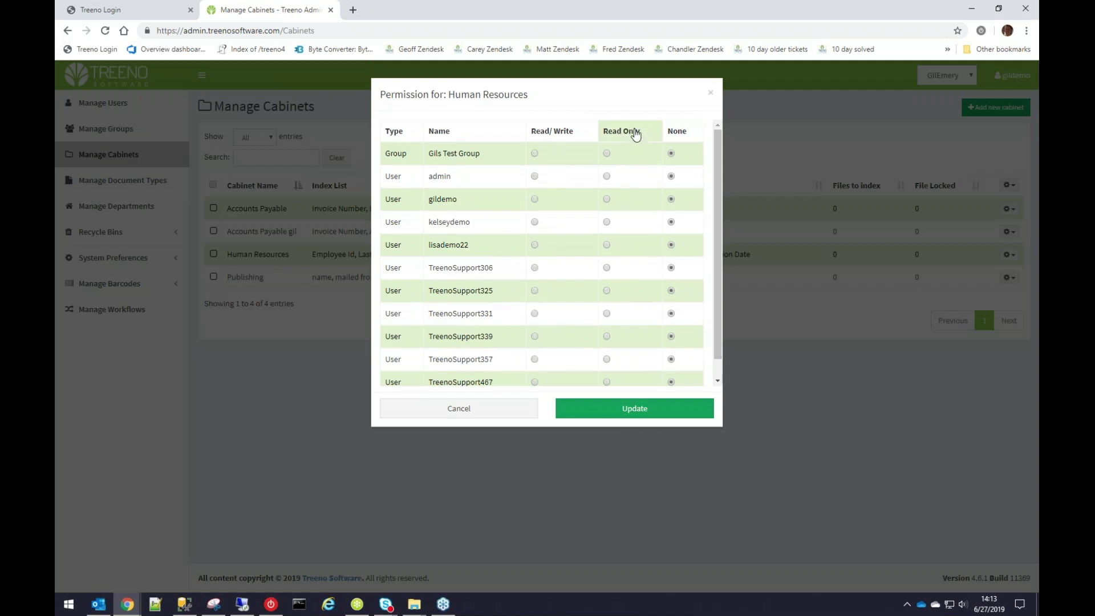
click(578, 136)
click(506, 416)
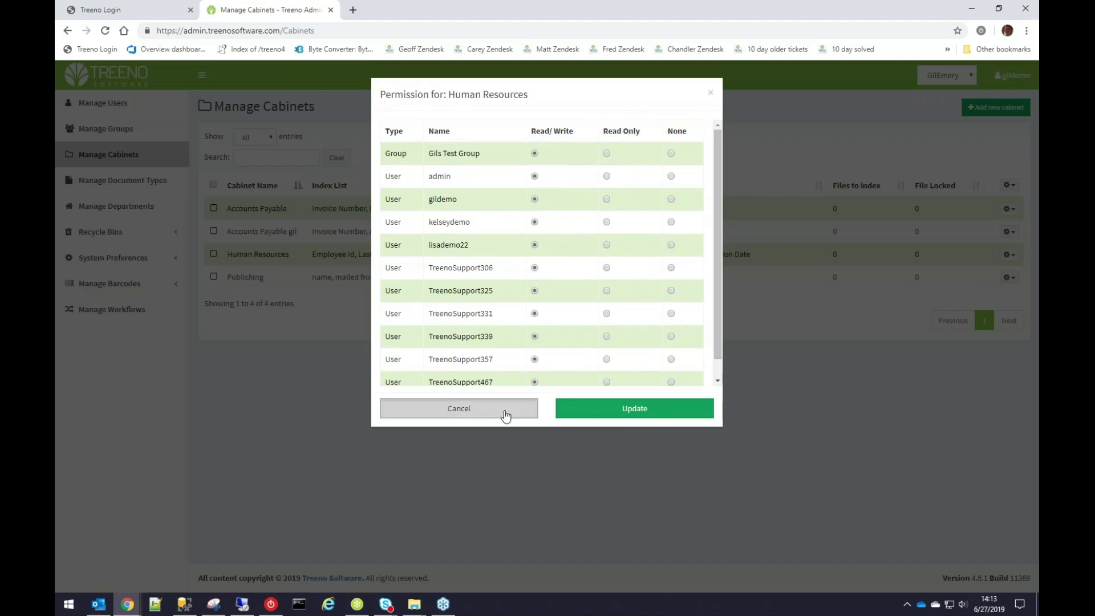
click(1008, 210)
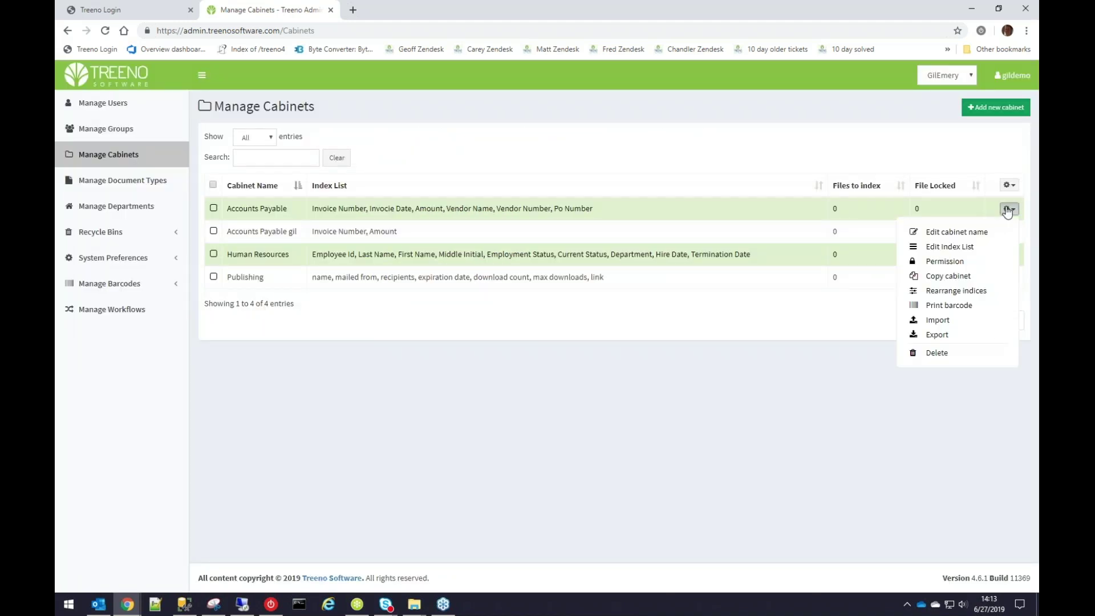
For all four cabinets, set Gils Test Group read/write and the first user read-only, then cancel.
click(212, 185)
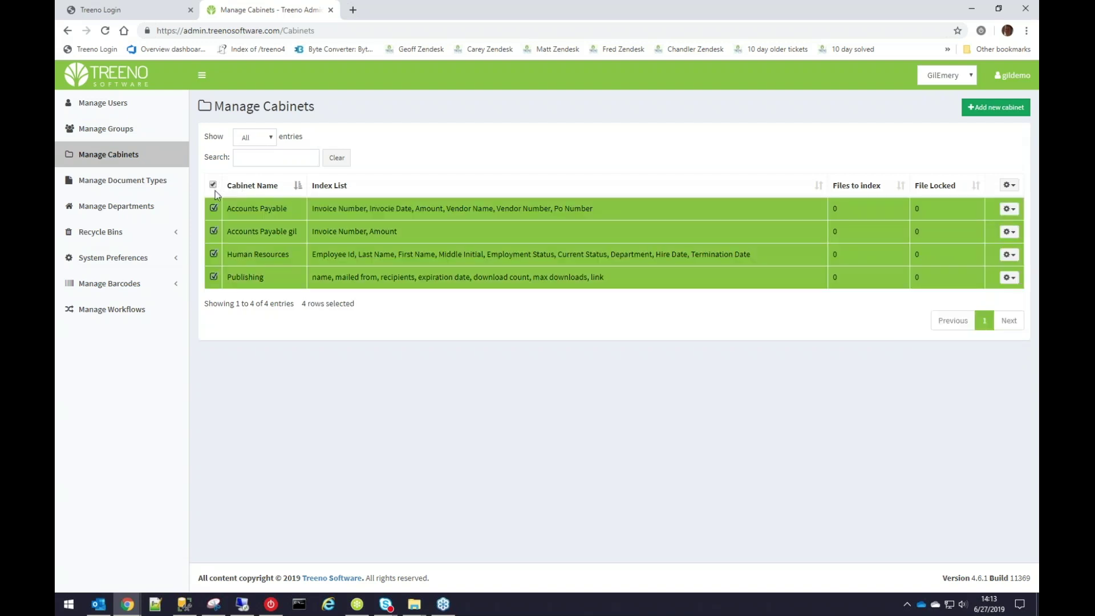
click(1010, 185)
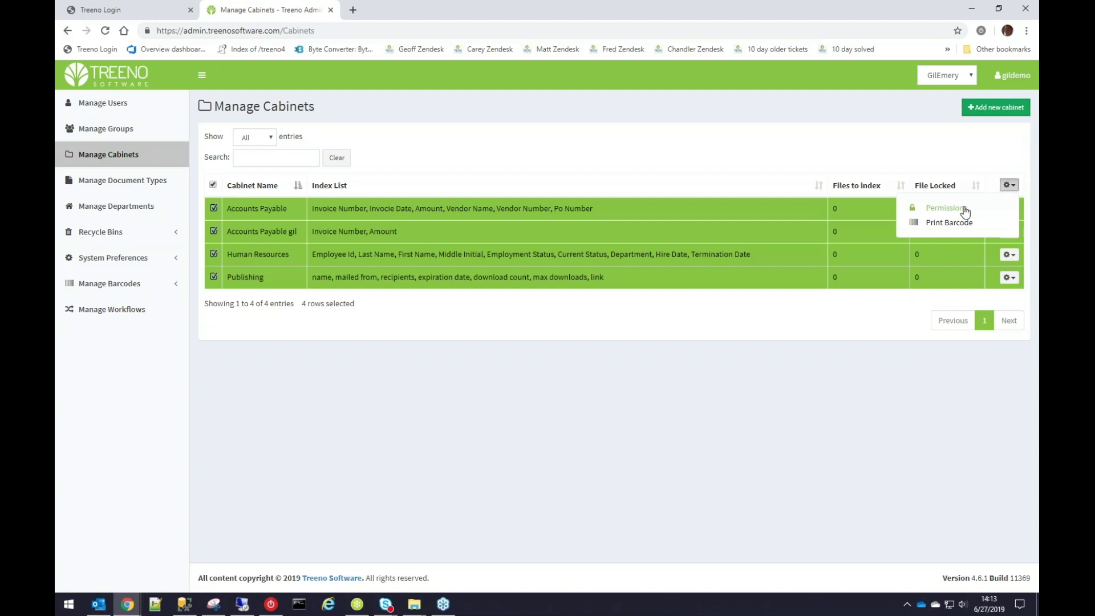
click(938, 210)
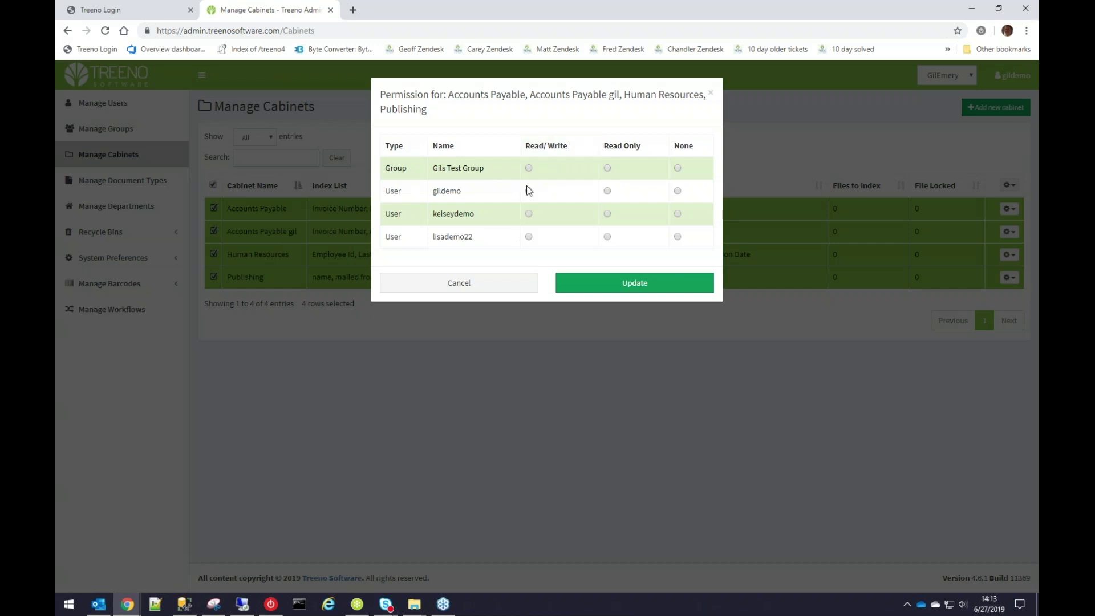
click(529, 168)
click(607, 191)
click(498, 284)
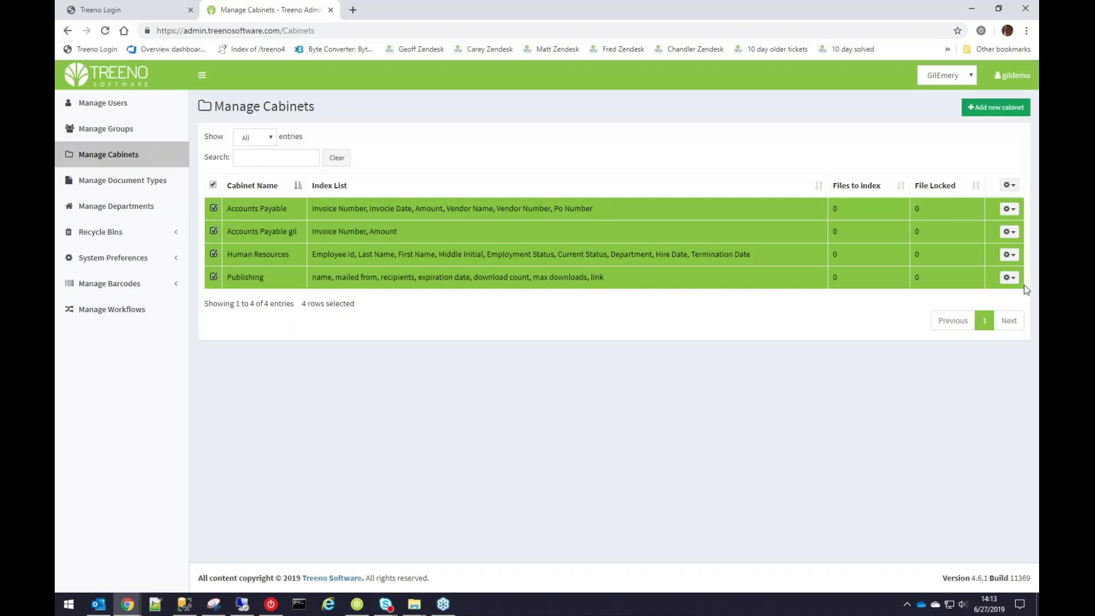
click(1009, 210)
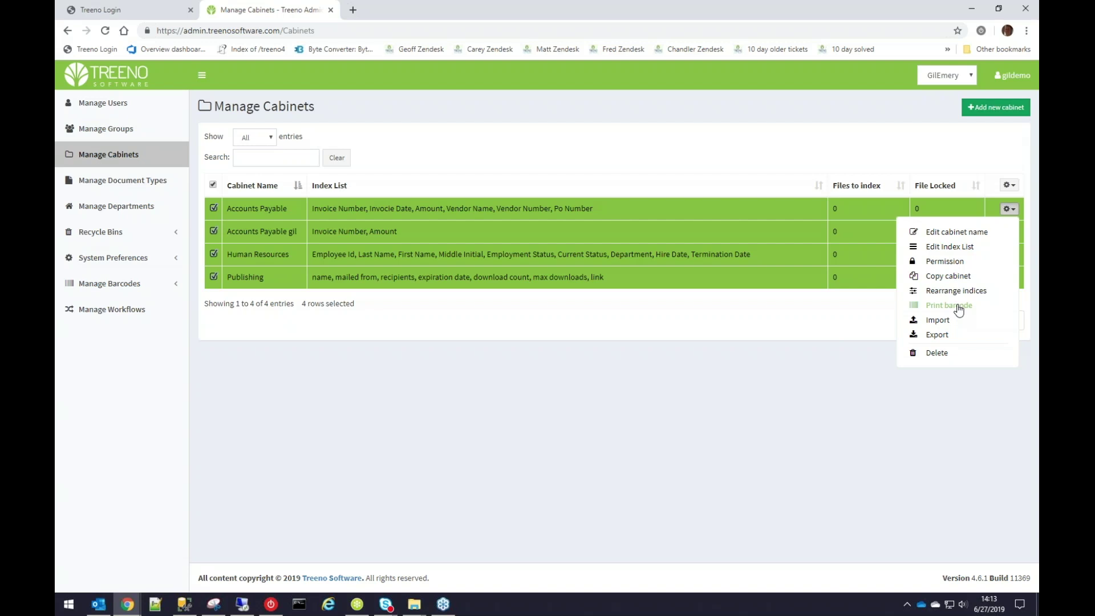
click(949, 306)
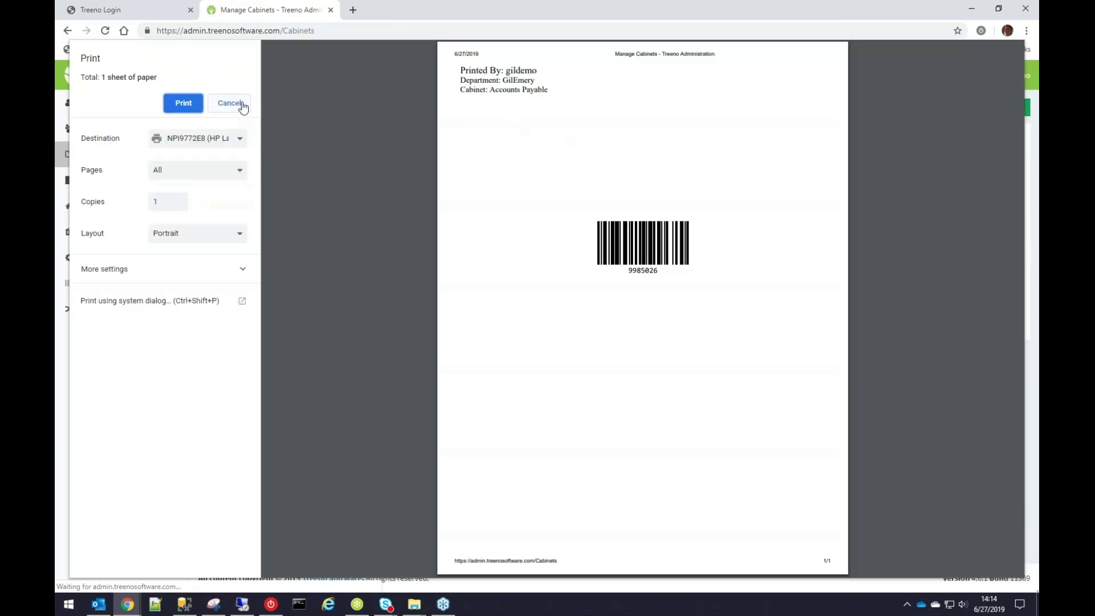
click(239, 104)
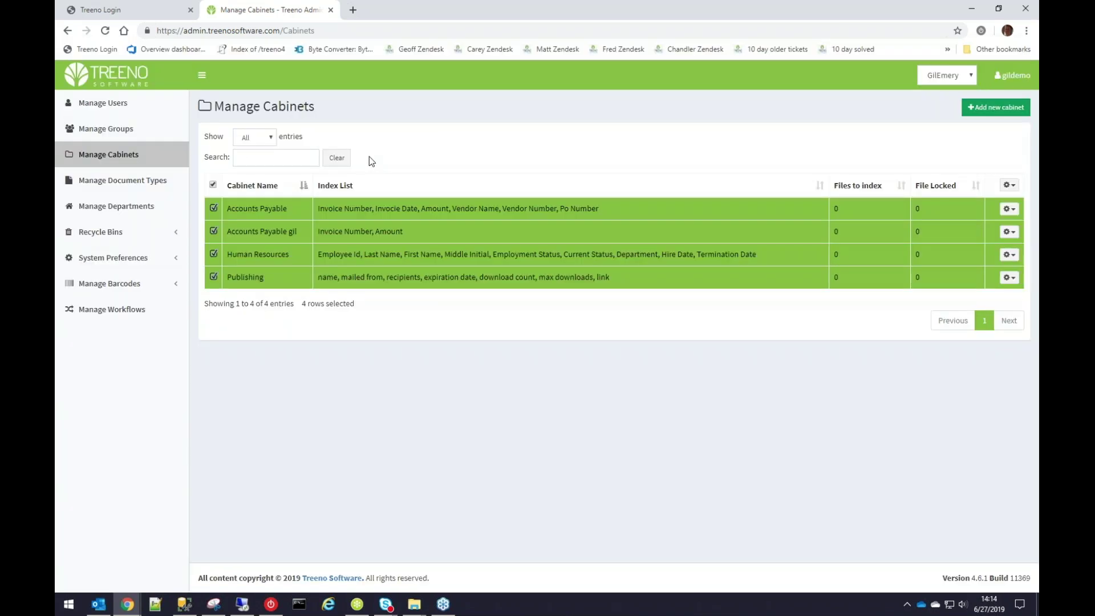
click(216, 185)
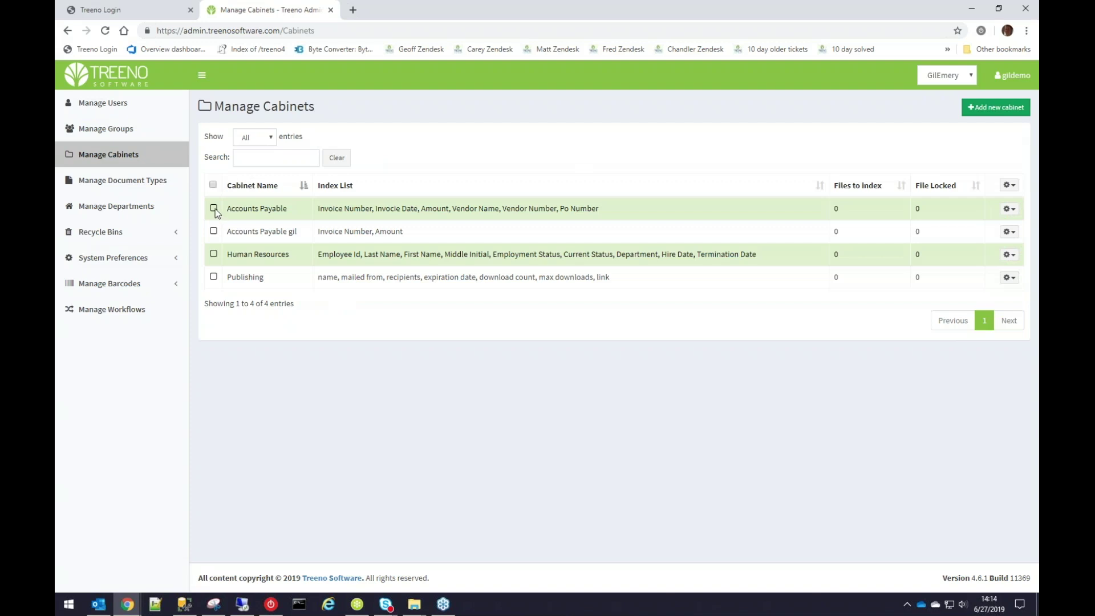
click(214, 208)
click(213, 208)
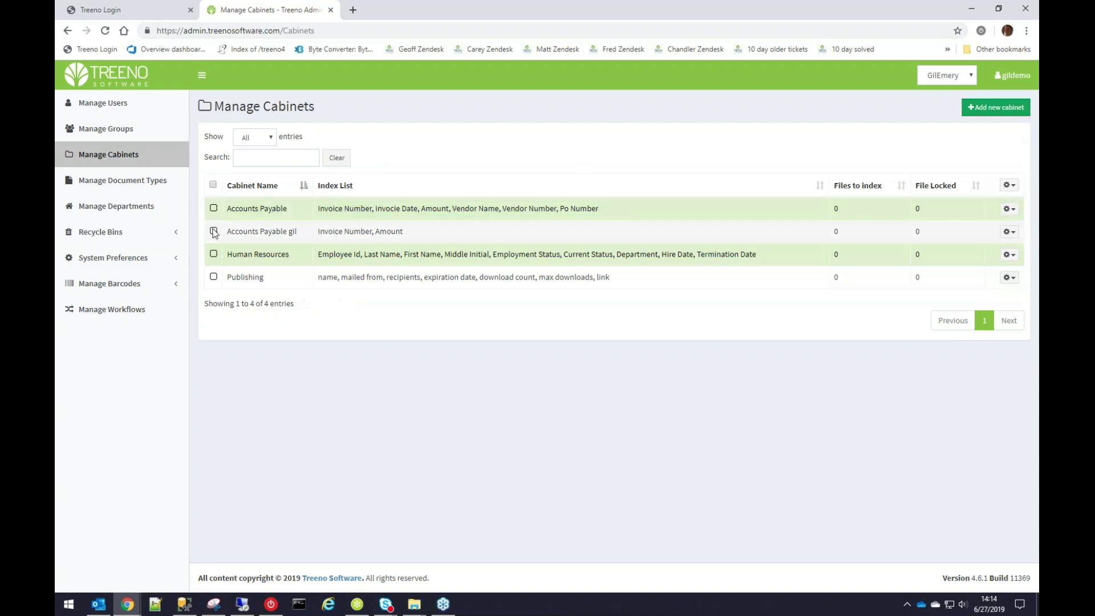
click(214, 232)
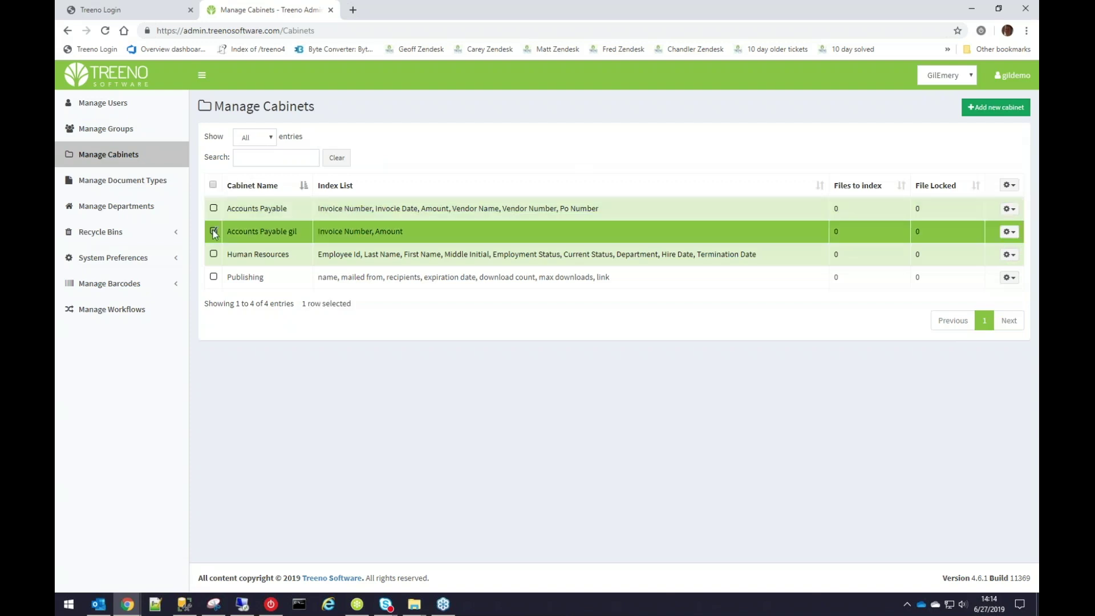
click(1014, 233)
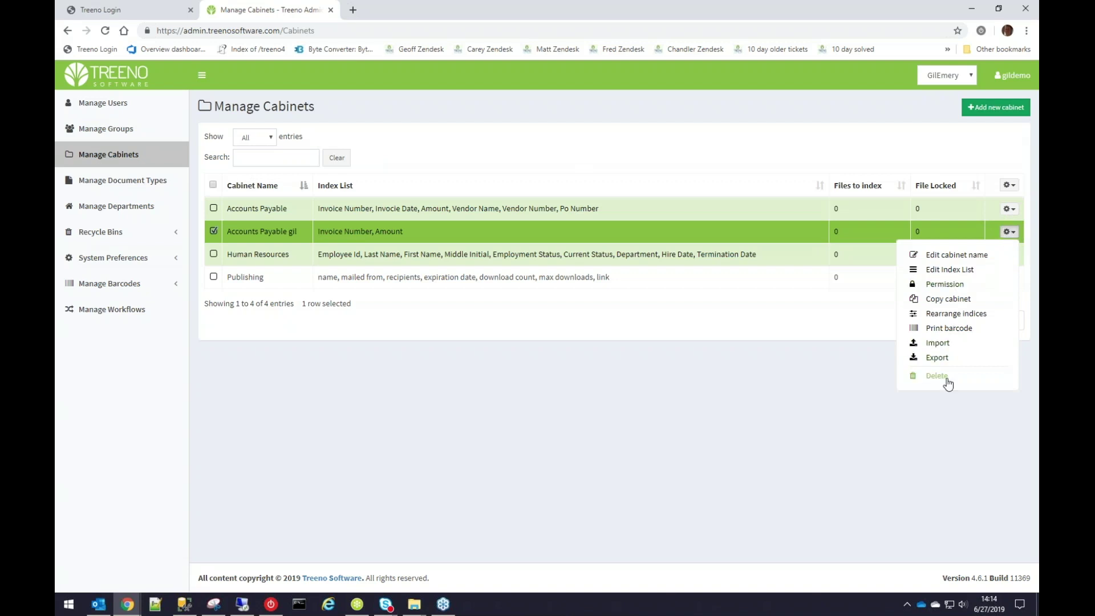
click(938, 376)
click(613, 136)
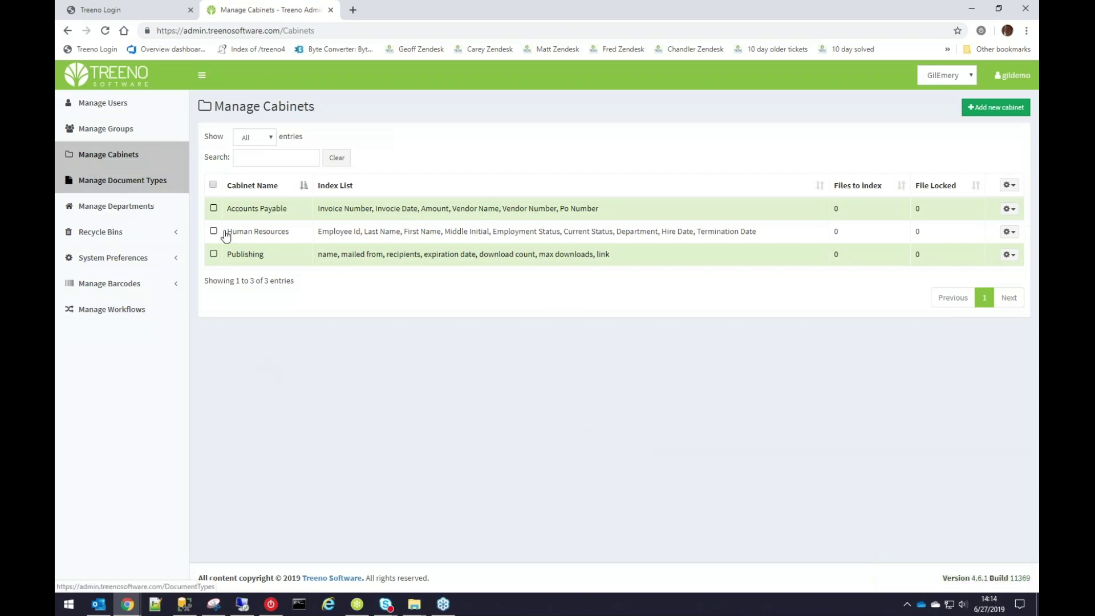
click(455, 233)
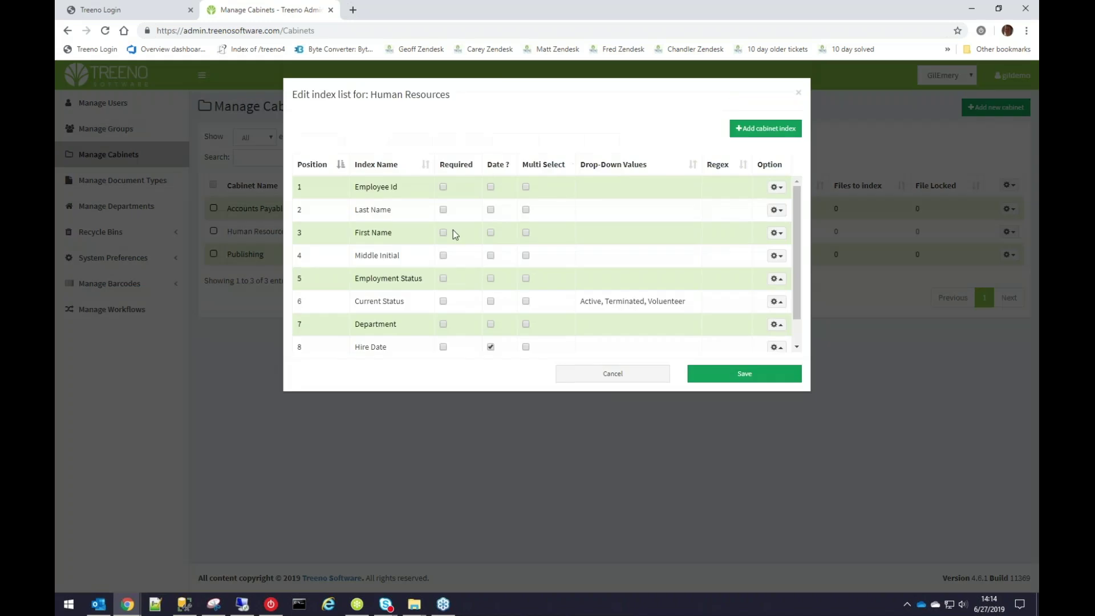
click(794, 97)
click(386, 206)
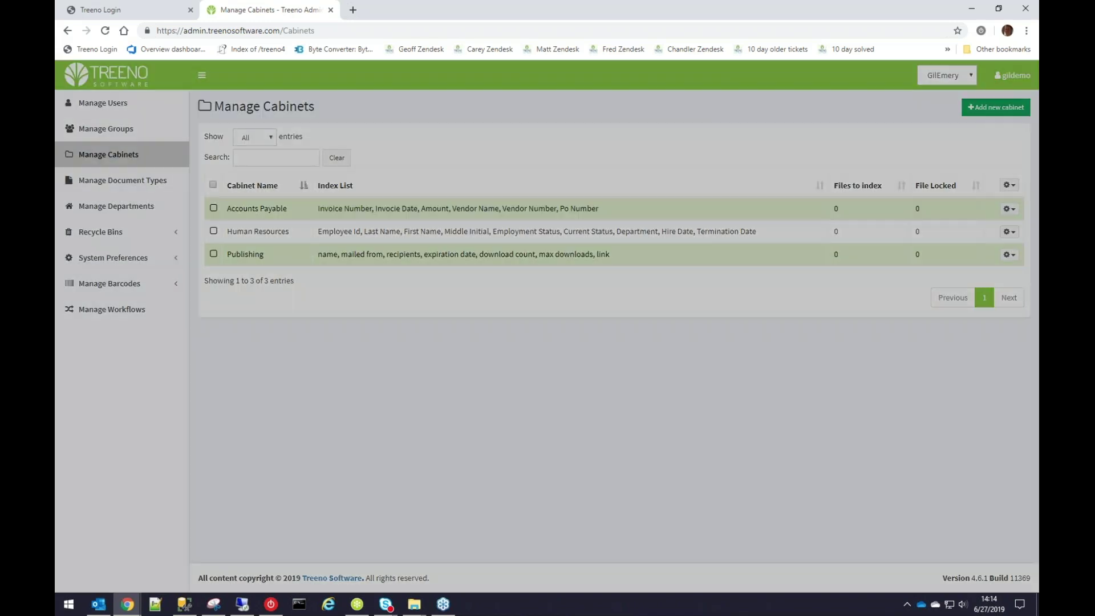
drag(392, 207, 388, 167)
click(399, 187)
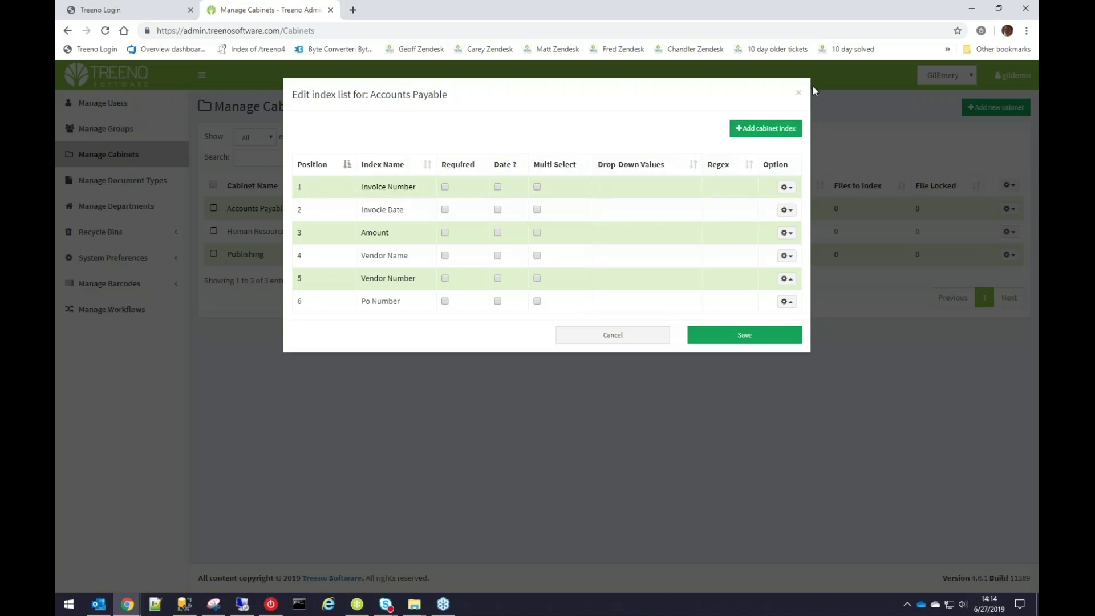
click(799, 93)
click(1009, 209)
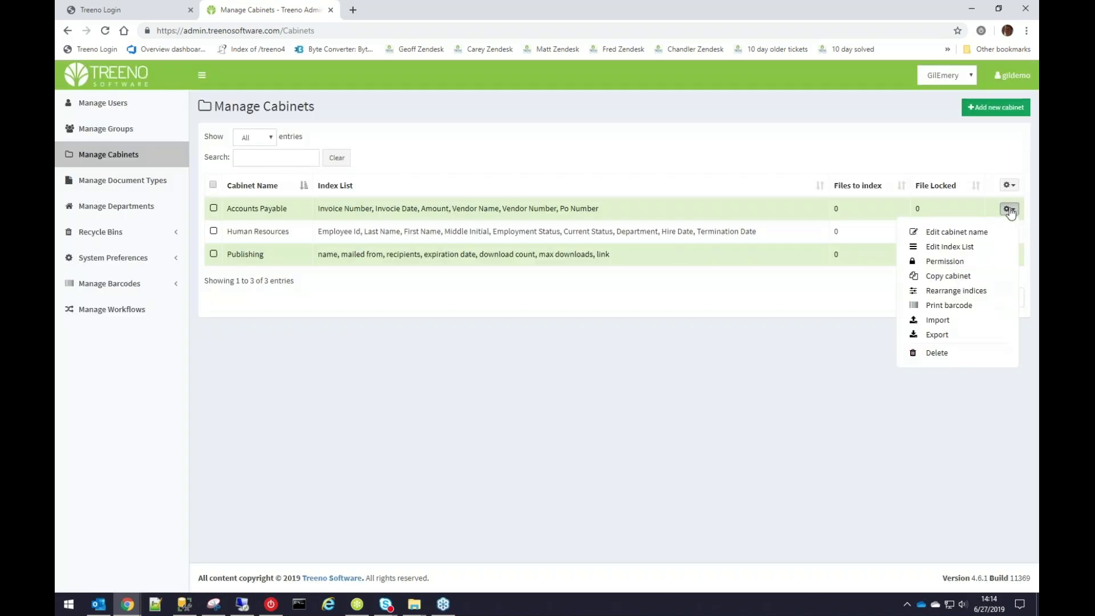
click(981, 247)
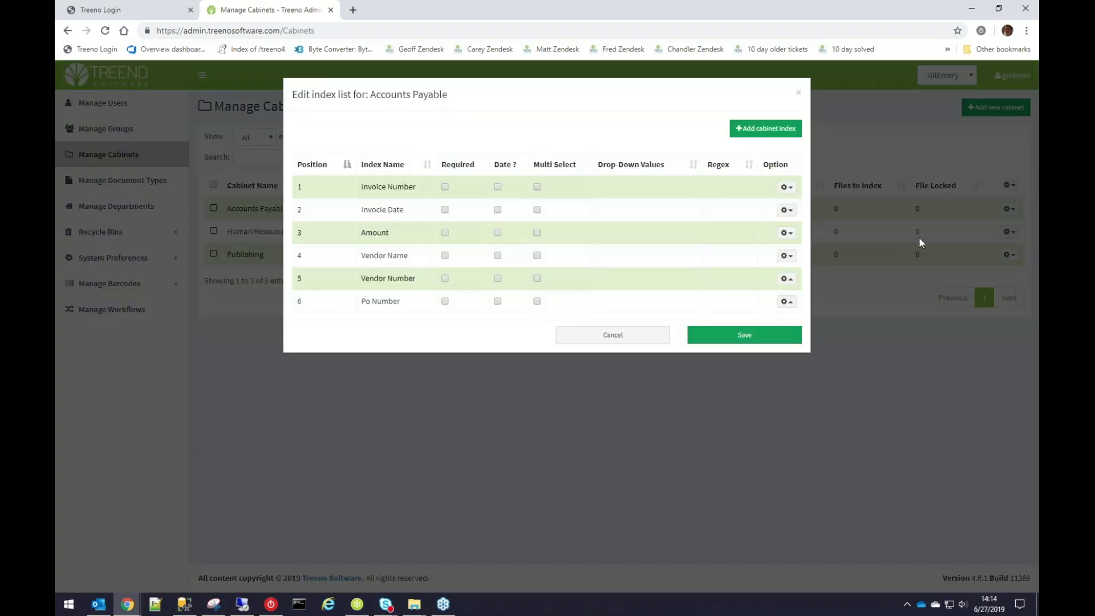
click(308, 169)
click(307, 167)
click(306, 168)
click(306, 168)
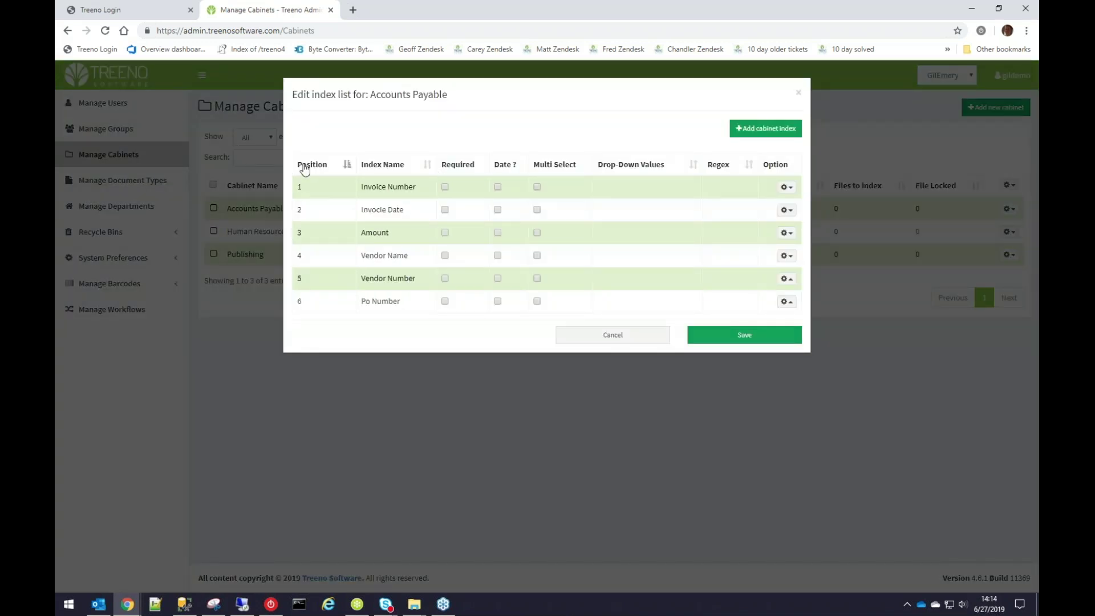
click(624, 339)
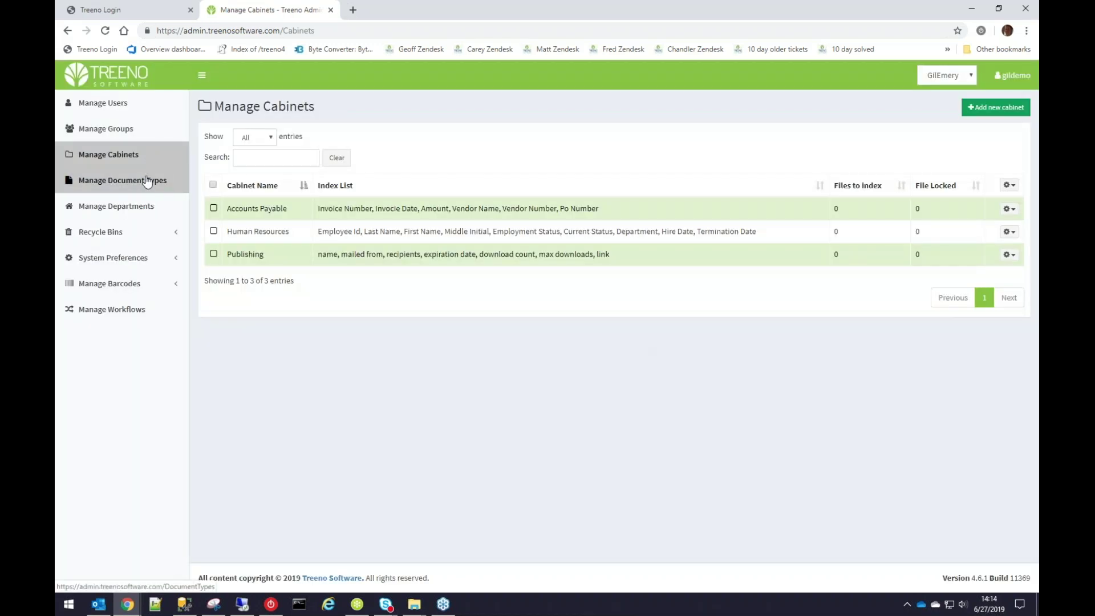
Open Manage Document Types and filter the list by 'gil'.
click(147, 182)
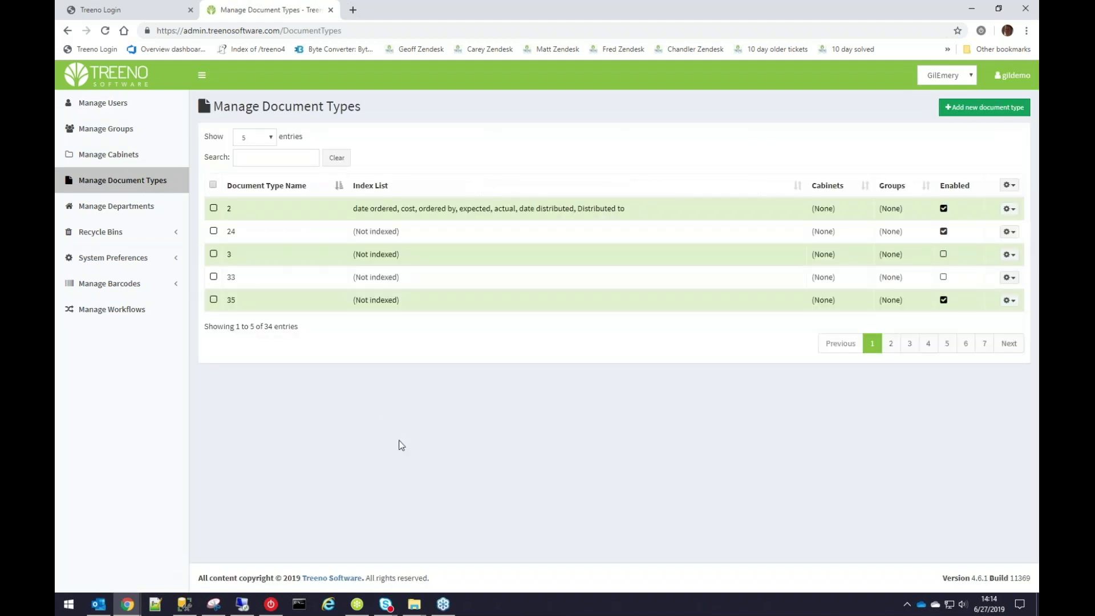
click(265, 138)
click(265, 137)
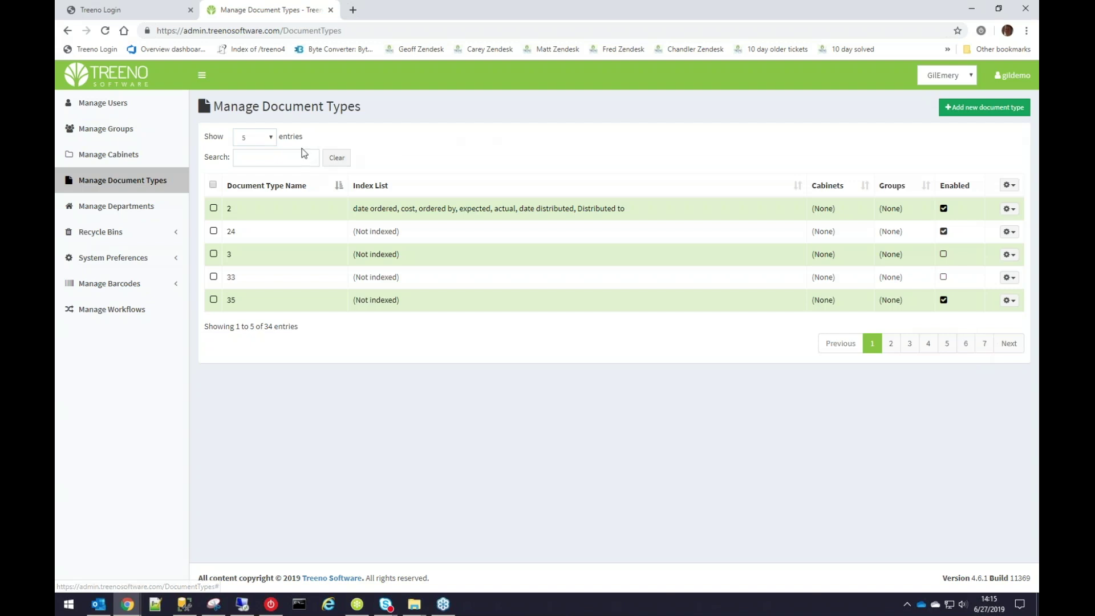
click(266, 162)
text(gil)
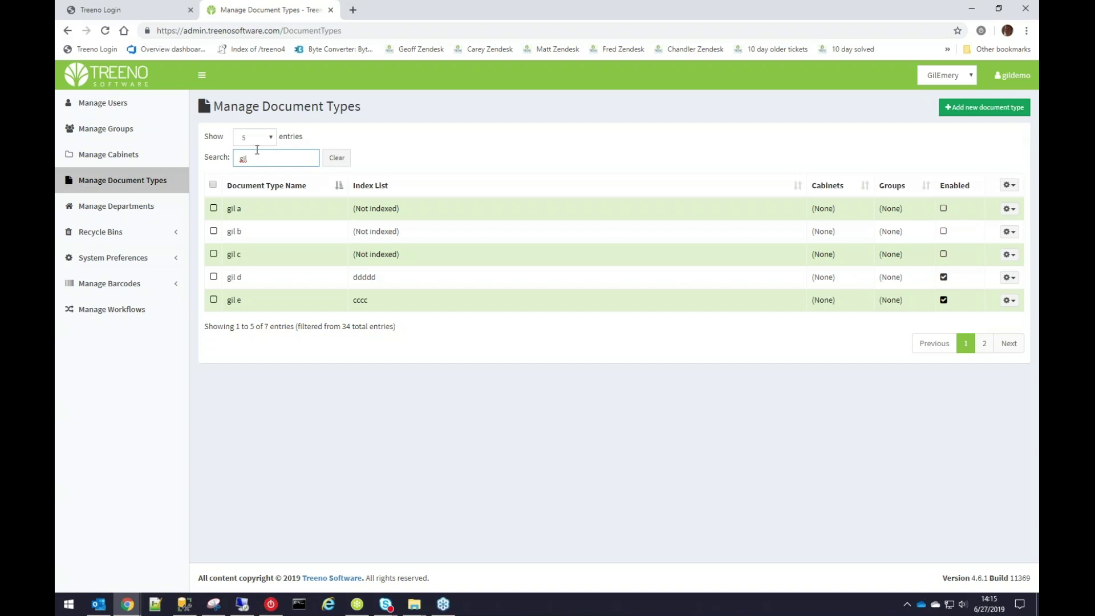
Show all entries and re-sort the gil document types by name and index list.
click(272, 139)
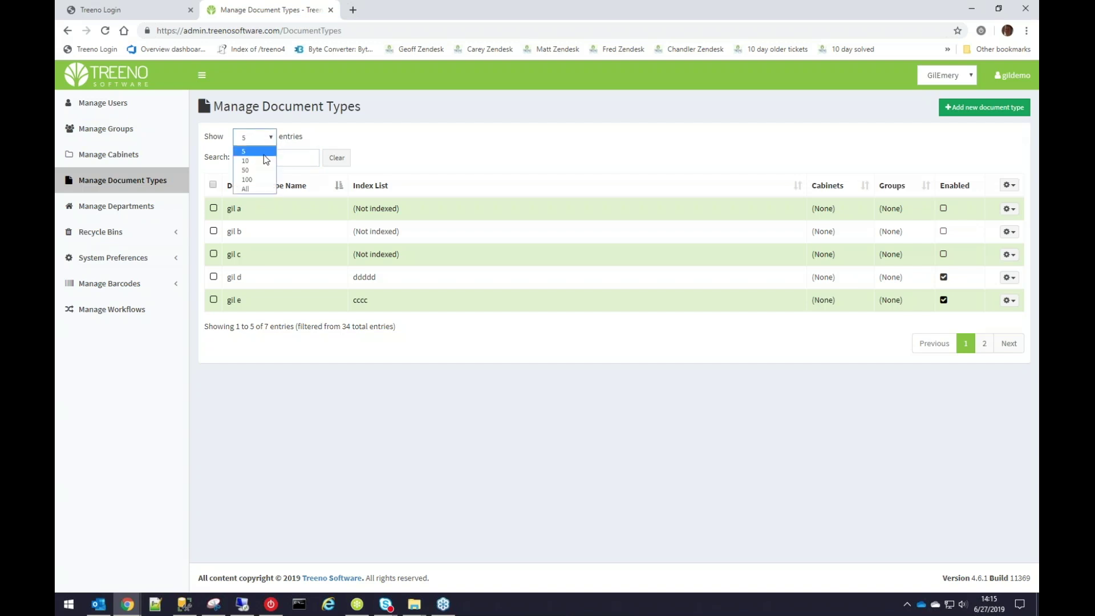
click(262, 188)
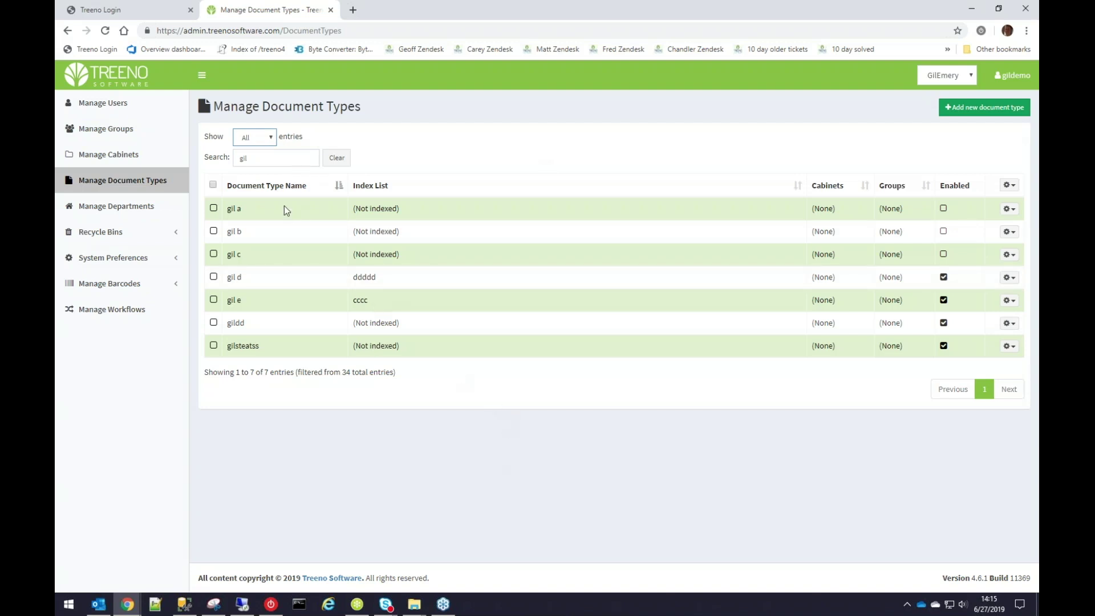
click(276, 187)
click(276, 188)
click(371, 186)
click(285, 190)
click(372, 187)
click(282, 188)
click(374, 189)
click(289, 188)
click(381, 188)
click(292, 189)
Restore name order, select gil d, and cancel out of its Edit document type dialog.
click(388, 188)
click(265, 186)
click(214, 278)
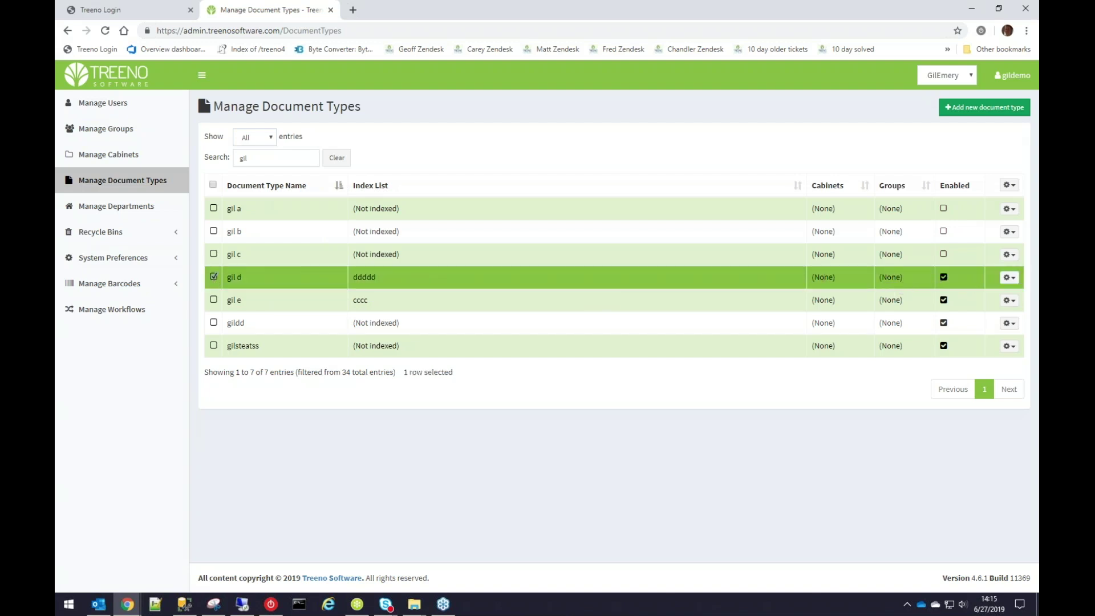
click(1010, 278)
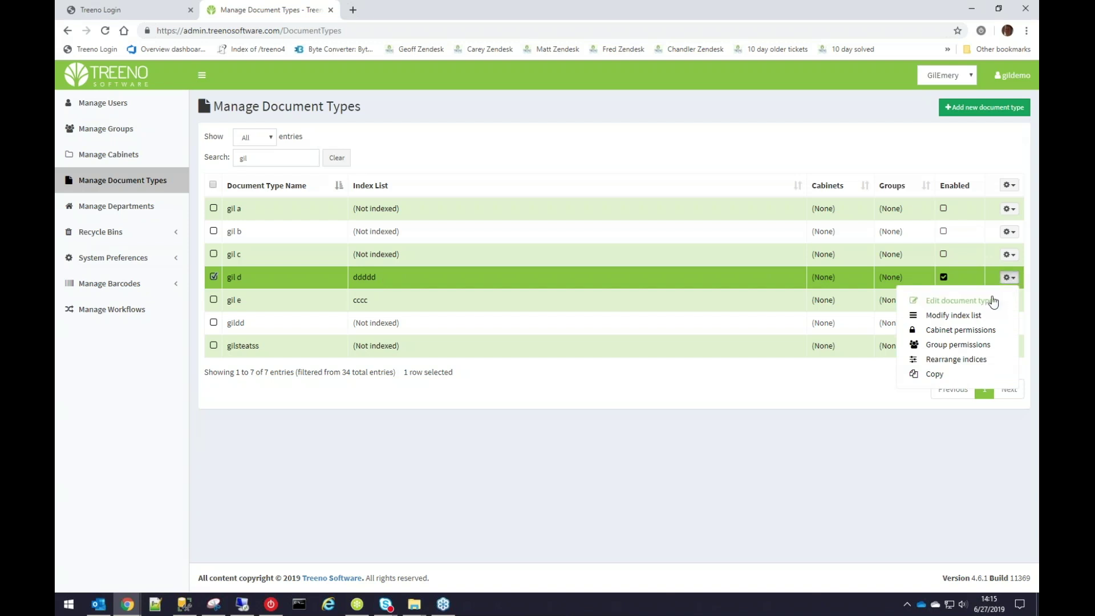
click(991, 301)
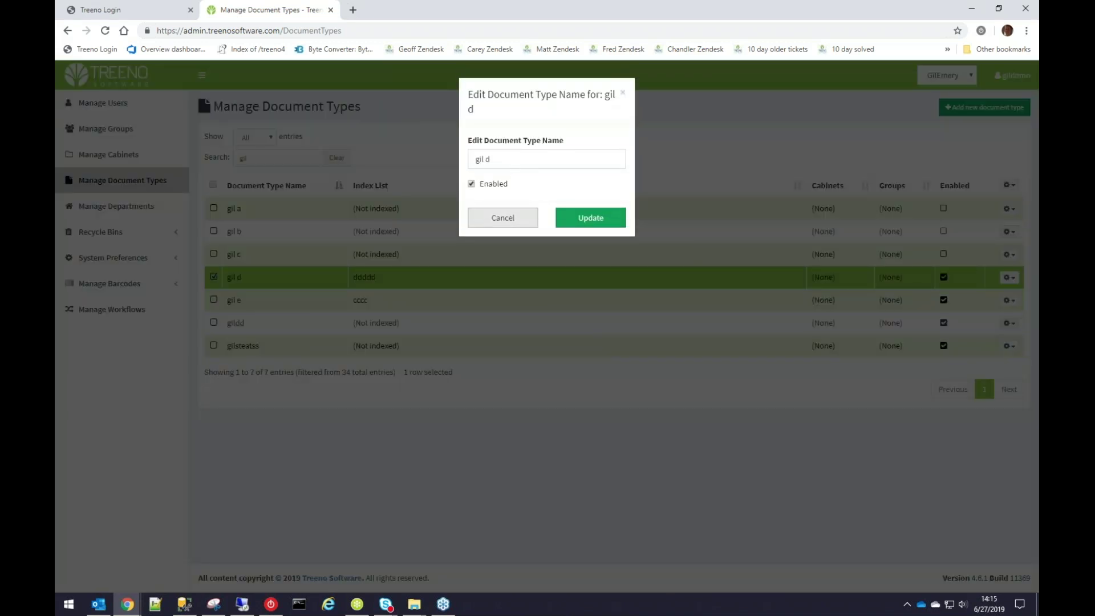
click(508, 217)
click(1009, 278)
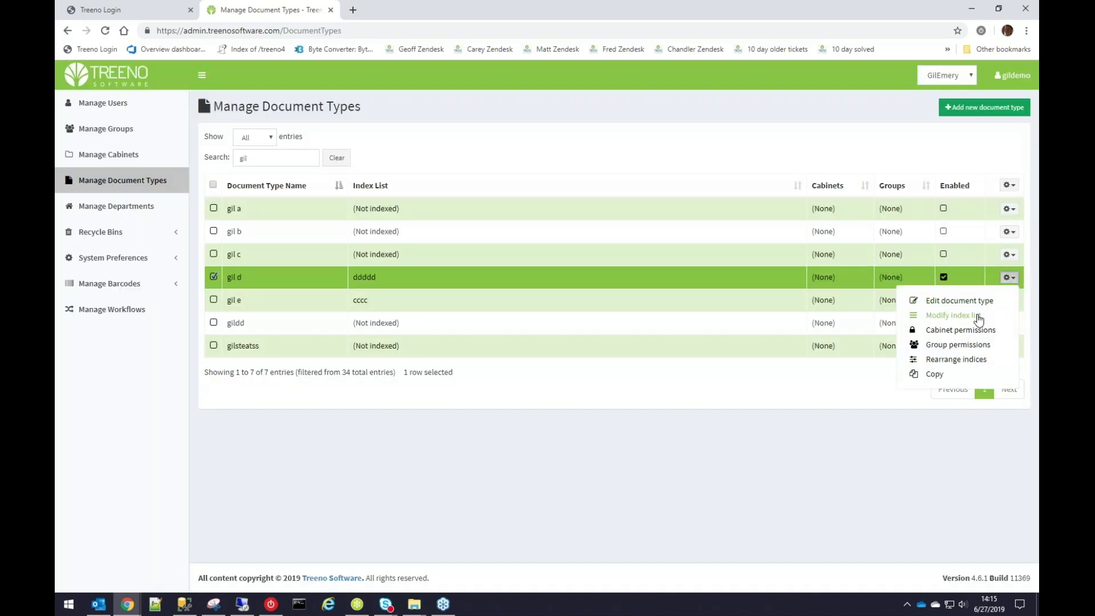
Add a new index named 'address' to the gil d document type.
click(975, 316)
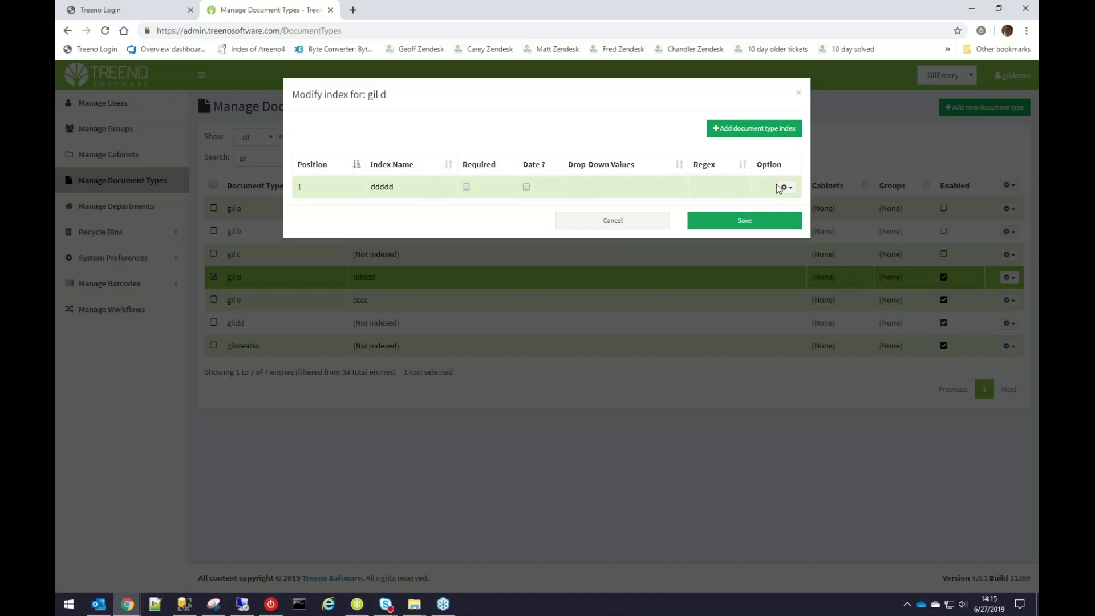
click(760, 134)
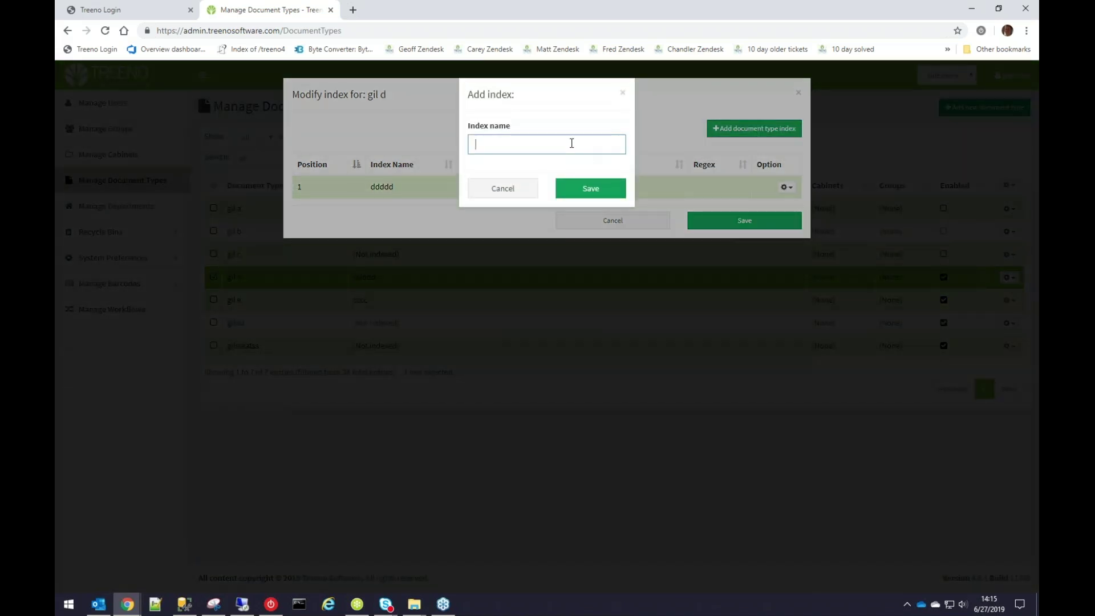
text(address)
click(603, 195)
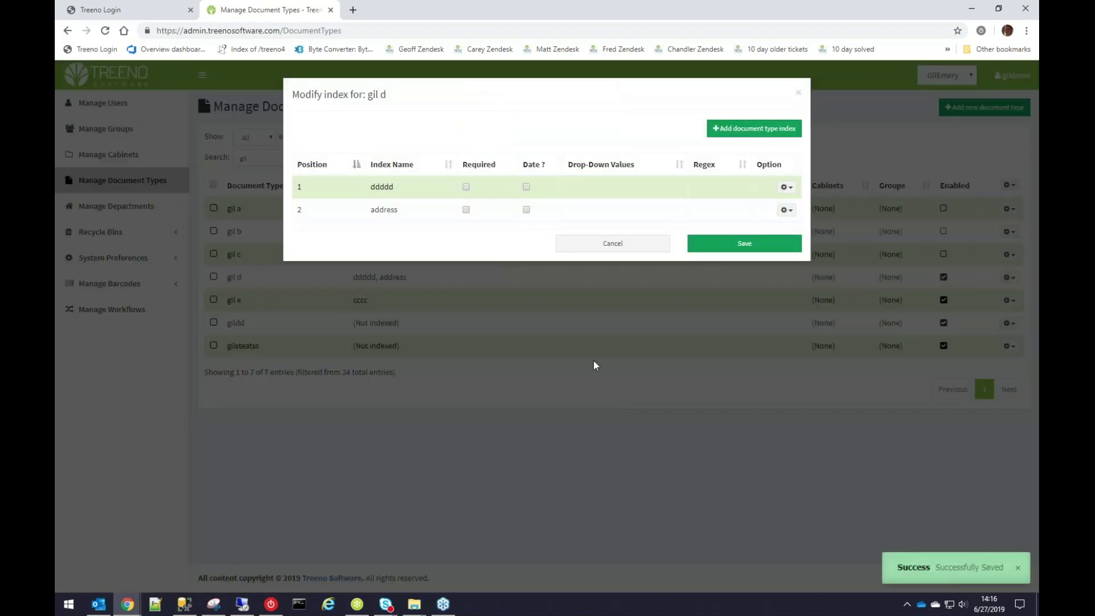
Toggle Required on ddddd and address, and mark ddddd as a Date index.
click(466, 187)
click(467, 210)
click(522, 186)
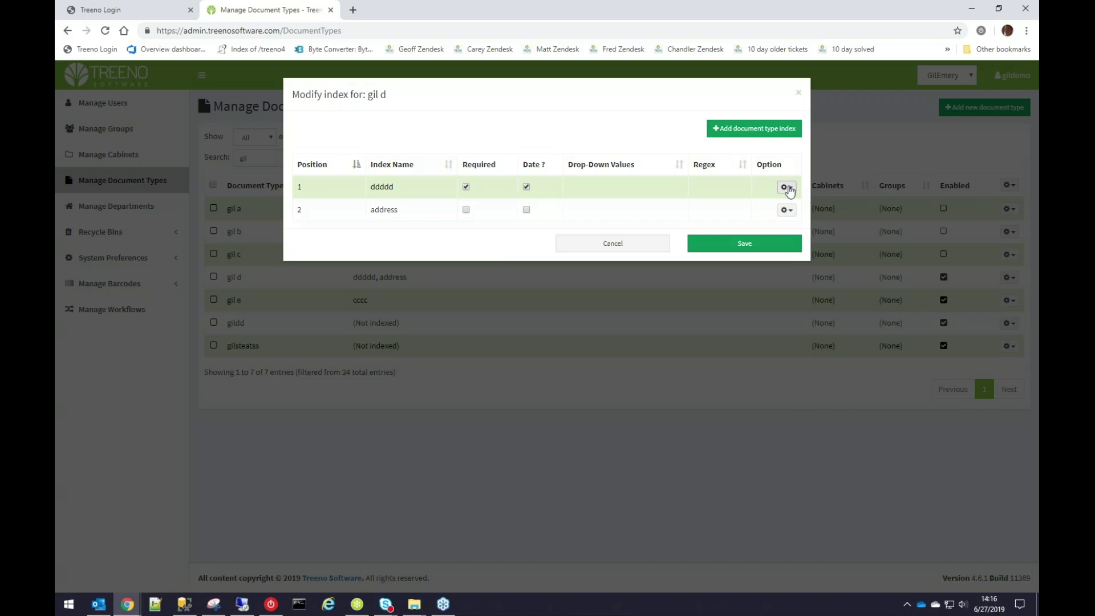
Enter drop-down values one, two and three for the ddddd index.
click(787, 188)
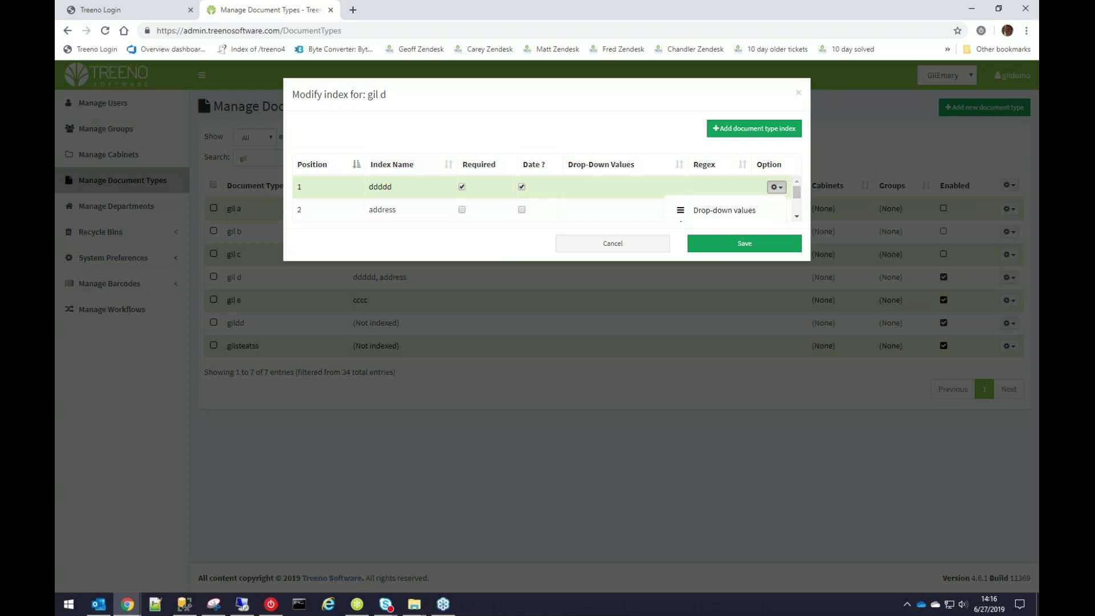
click(735, 211)
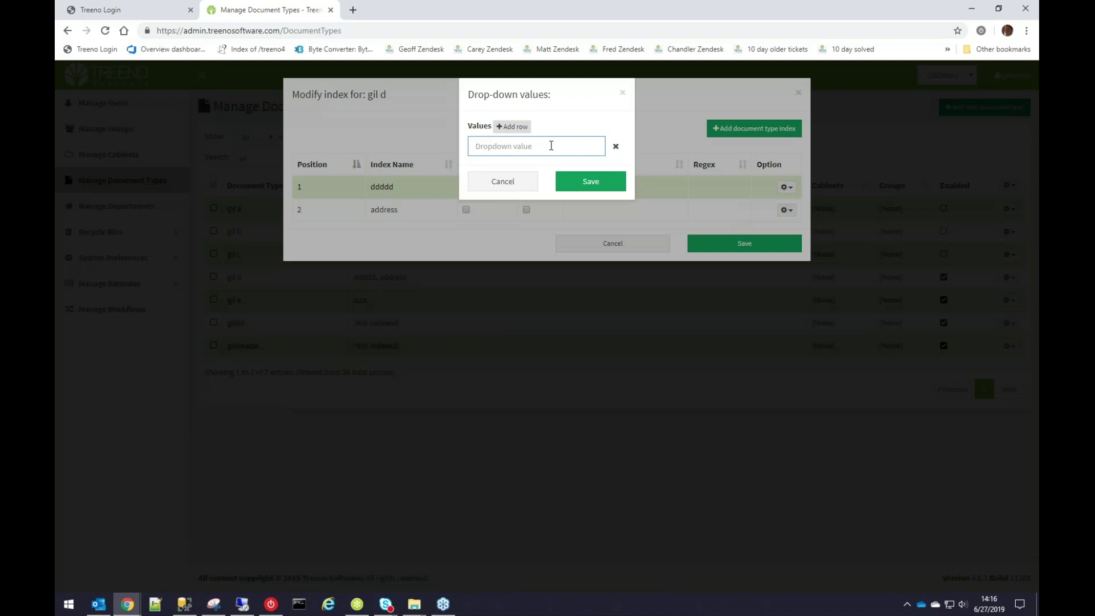
text(one)
click(516, 126)
click(517, 126)
click(522, 169)
text(two)
key(Tab)
text(three)
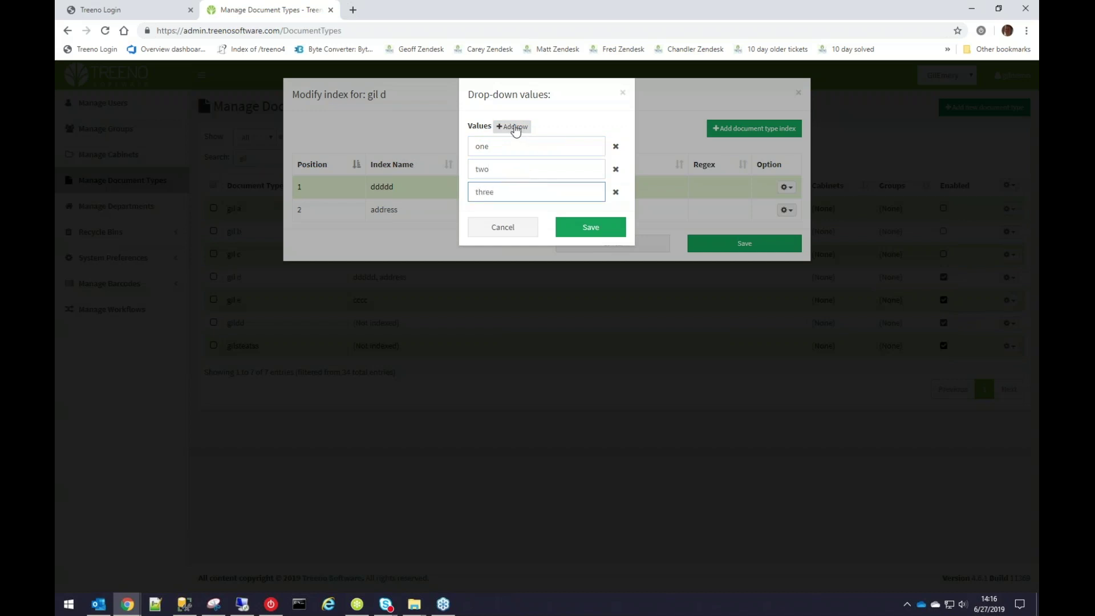
Remove the extra empty value rows and save the one, two, three drop-down values.
click(516, 128)
click(516, 128)
click(516, 128)
click(517, 128)
click(516, 127)
click(517, 128)
click(516, 128)
click(516, 128)
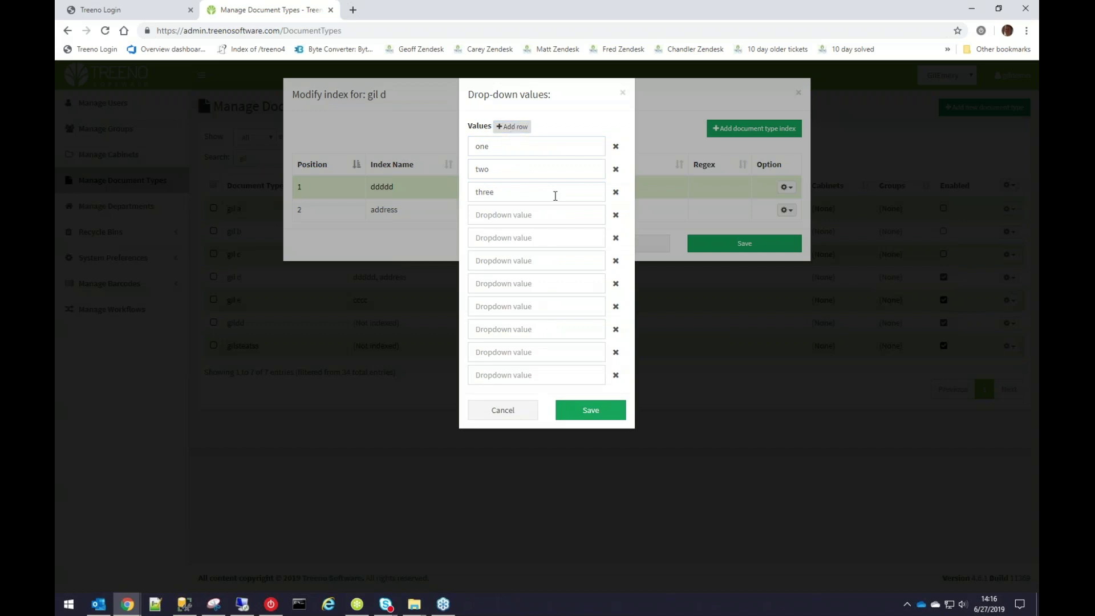
click(615, 215)
click(615, 215)
click(616, 215)
click(615, 215)
click(615, 216)
click(616, 215)
click(616, 215)
click(615, 215)
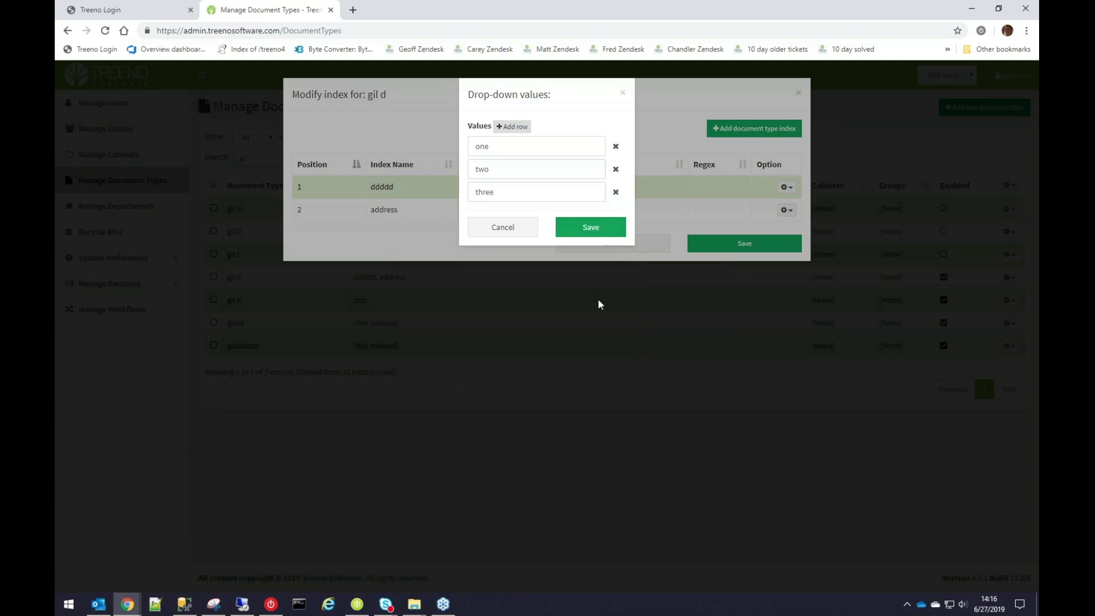
click(591, 231)
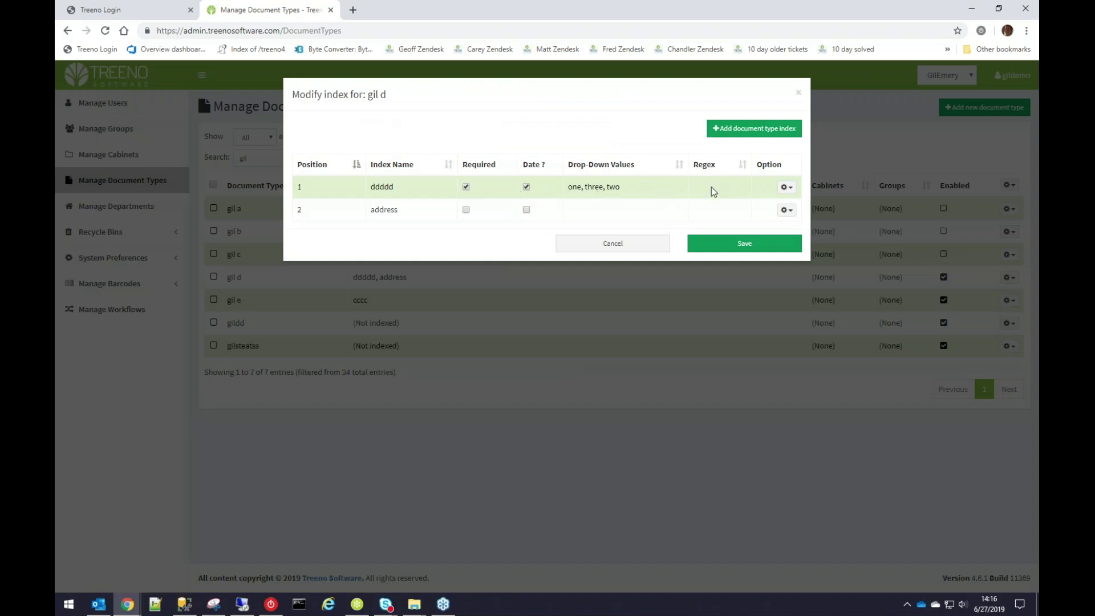
Close the gil d index editor without further changes.
click(786, 187)
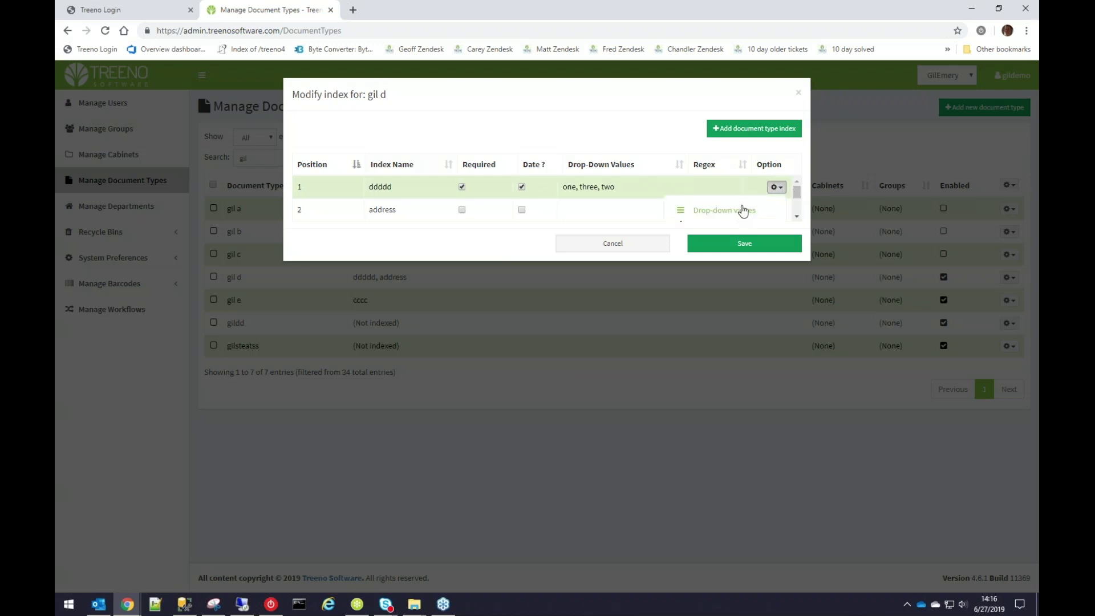
click(799, 93)
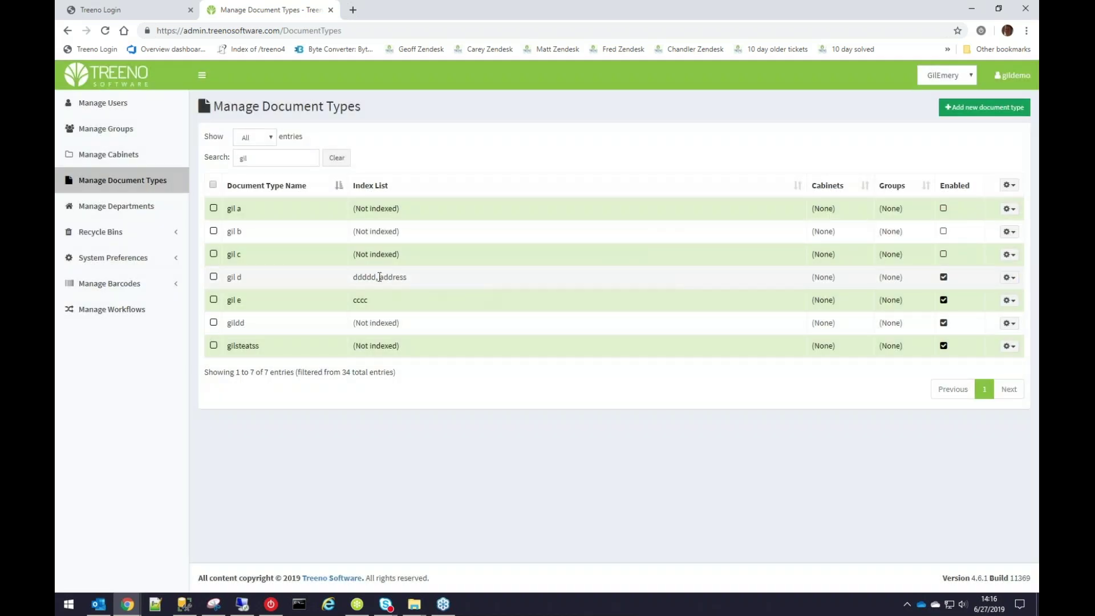
click(1008, 278)
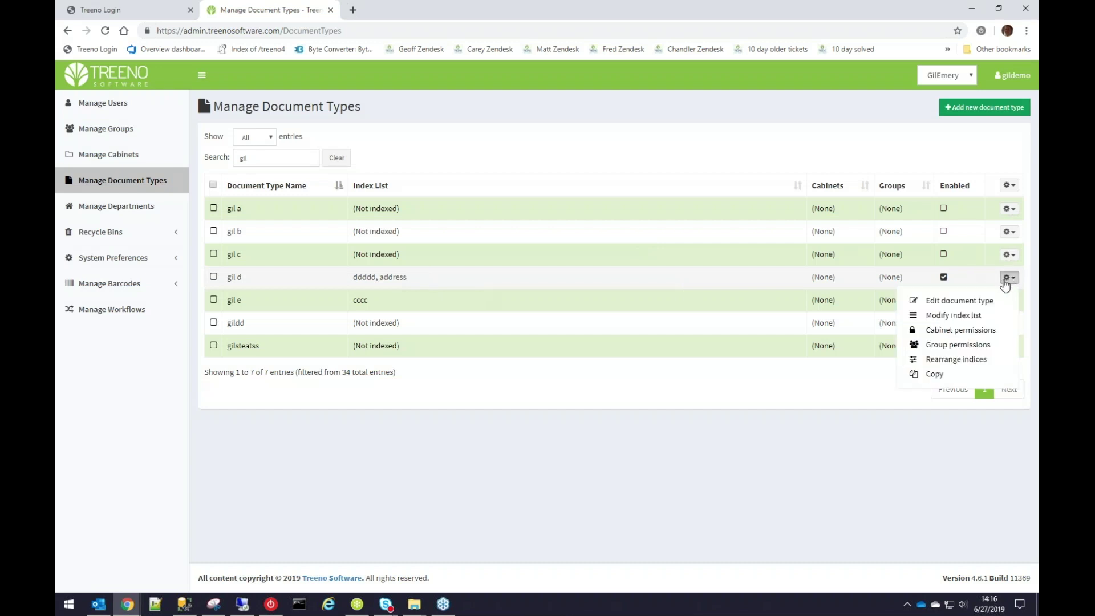
Give gil d's ddddd index the drop-down values ddd and address, and save the index changes.
click(976, 316)
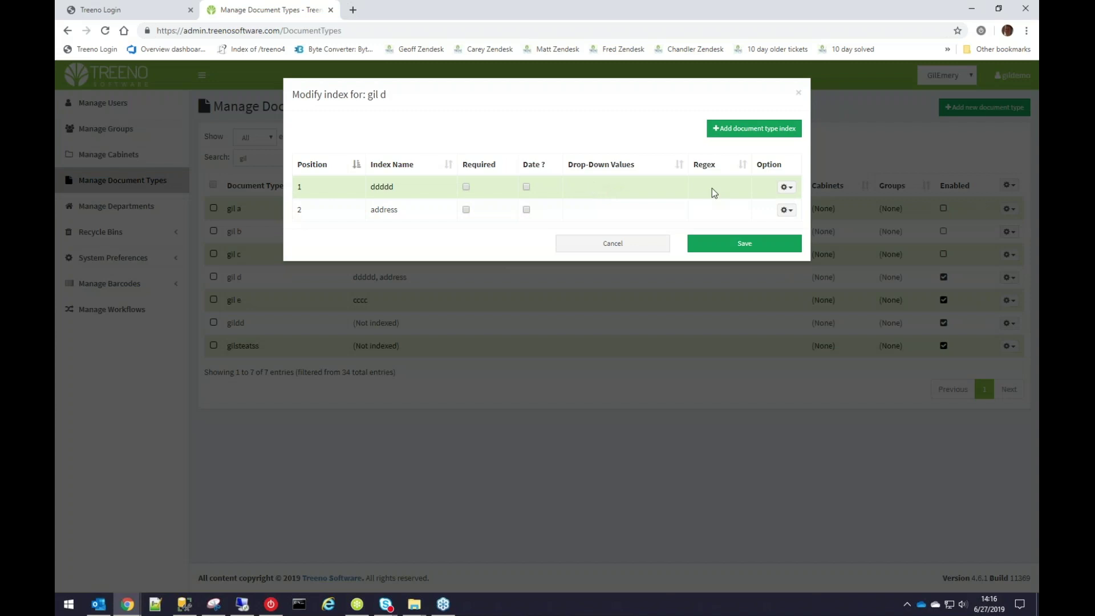
click(787, 187)
click(737, 211)
click(558, 148)
text(ddd)
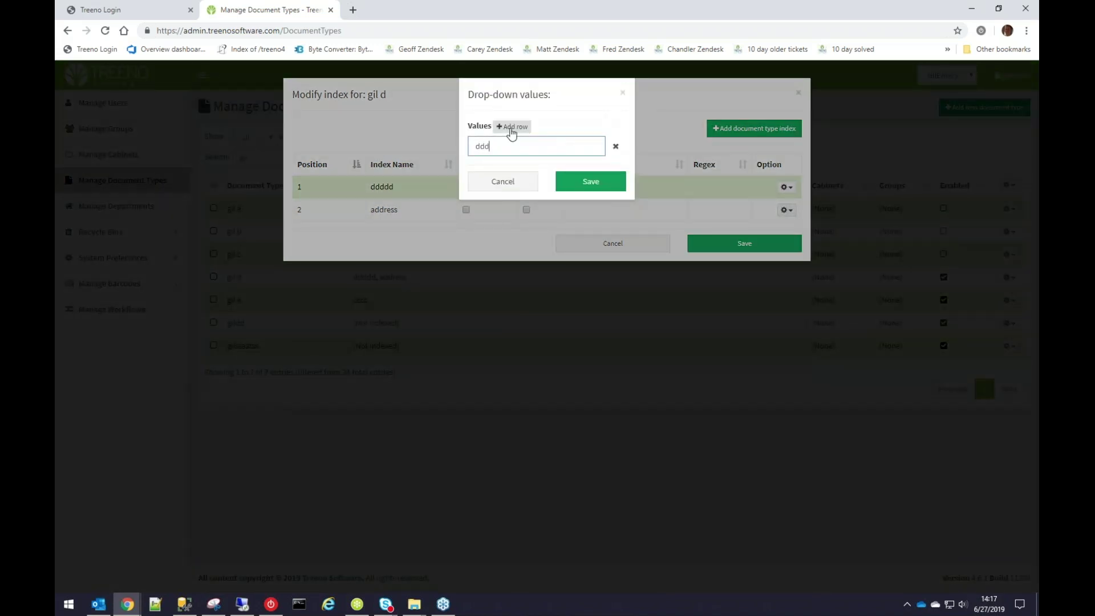
click(512, 126)
click(509, 166)
text(dddd)
text(d)
key(BackSpace)
key(BackSpace)
key(BackSpace)
key(BackSpace)
text(address)
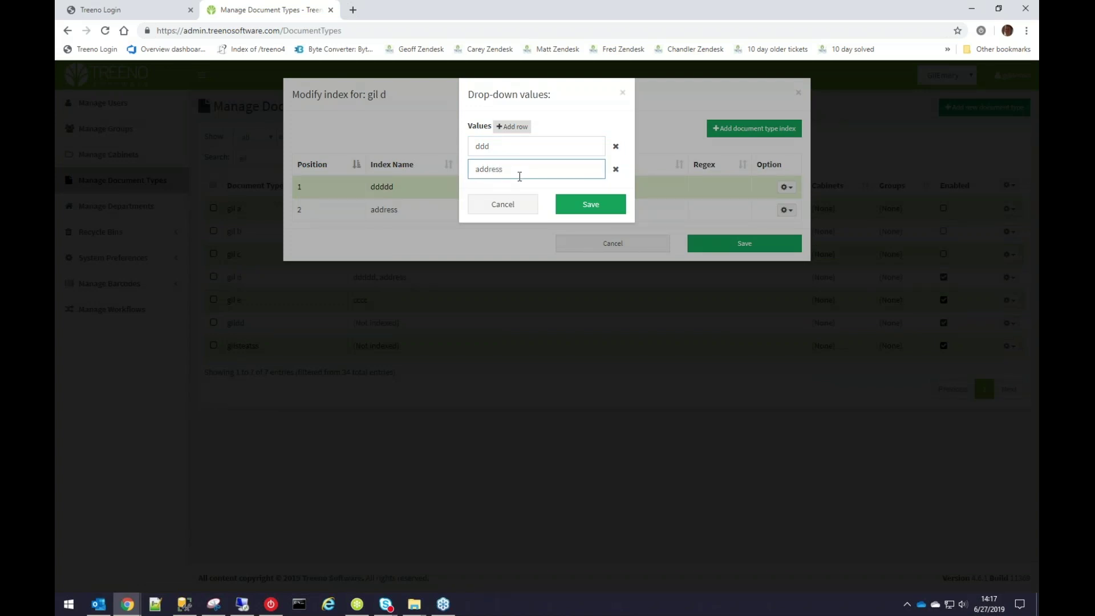
click(591, 205)
click(761, 249)
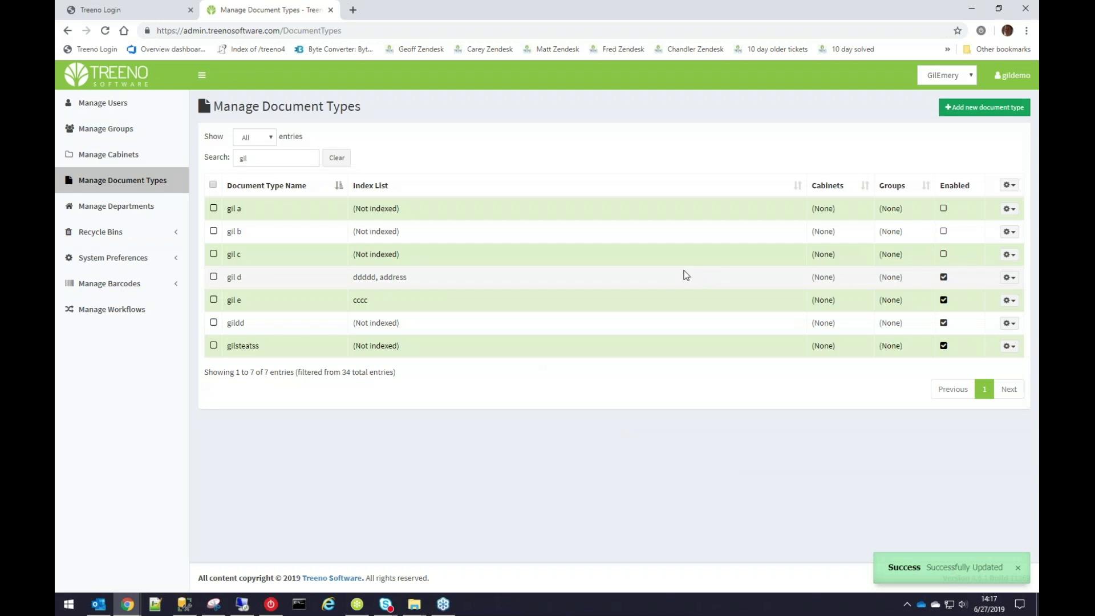
Reopen gil d's index list to check the ddddd index, then close the index editor.
click(1008, 278)
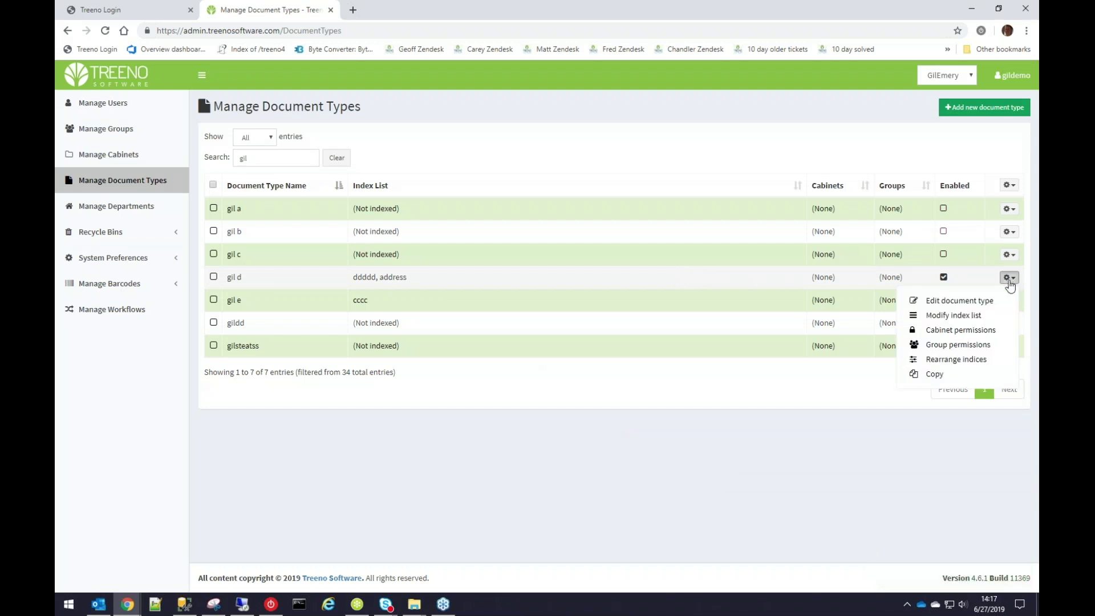
click(975, 315)
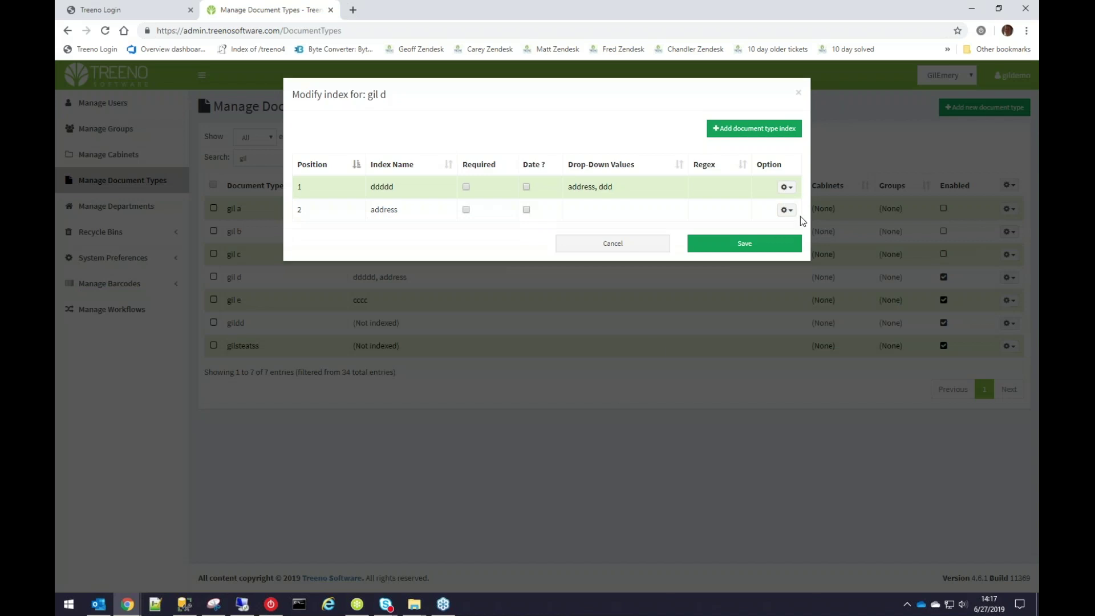
click(786, 187)
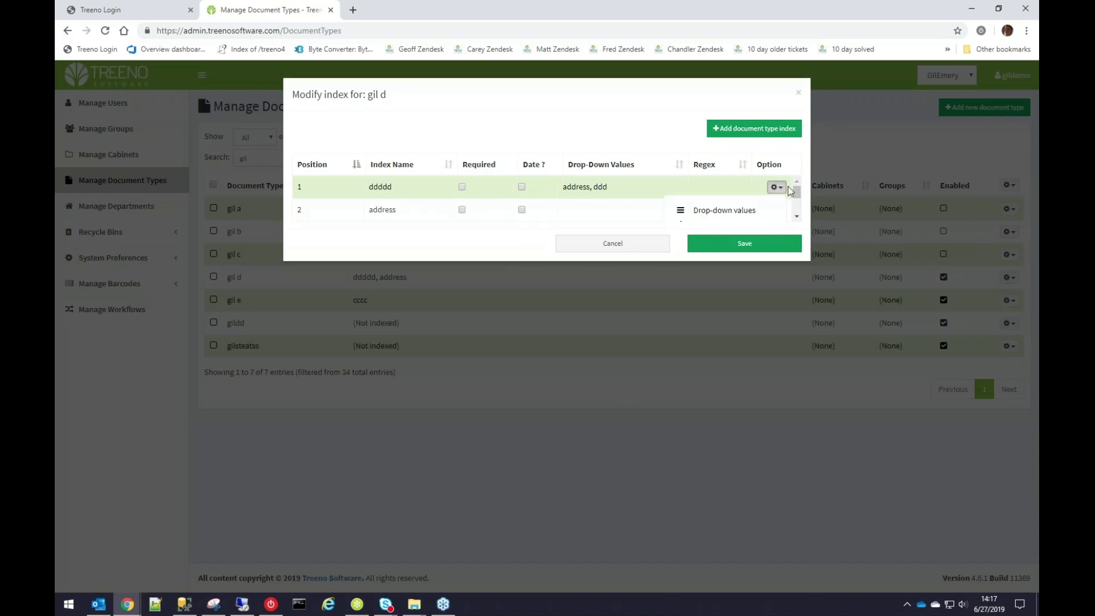
click(798, 92)
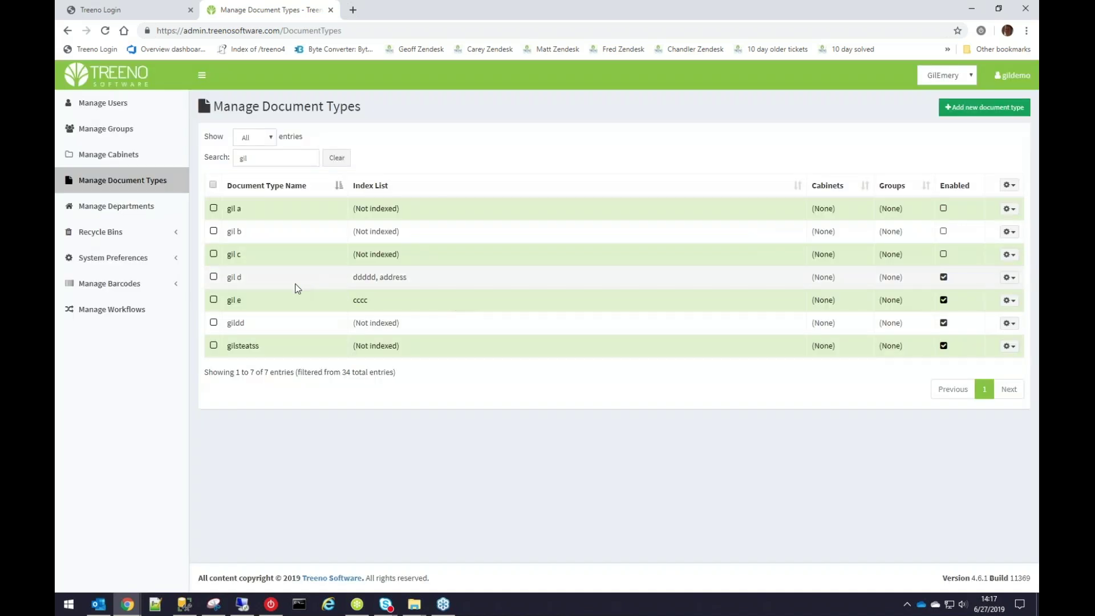
click(214, 185)
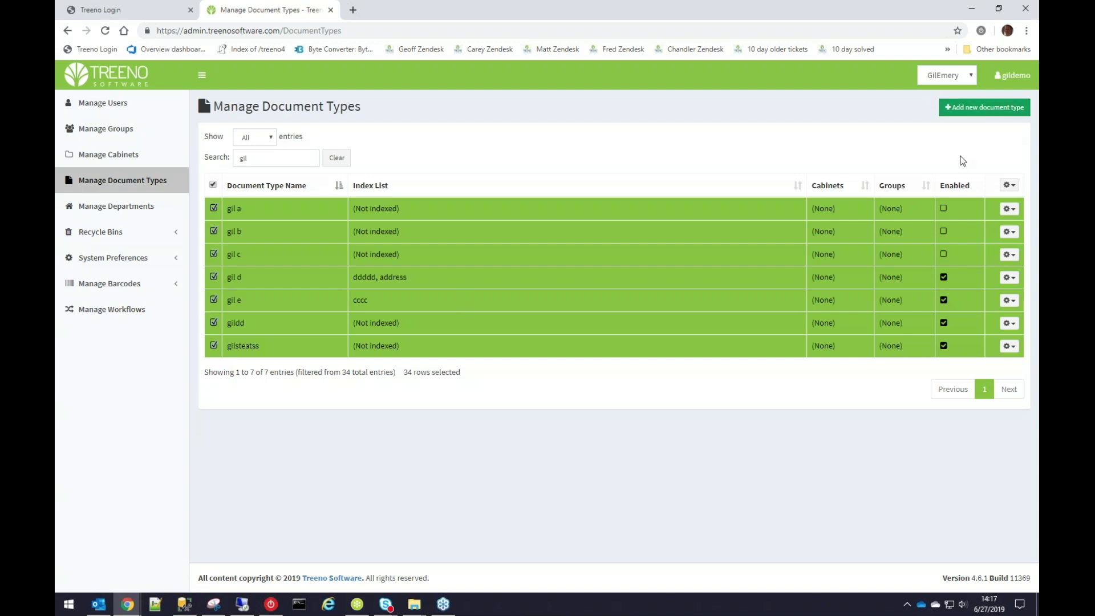
click(1008, 186)
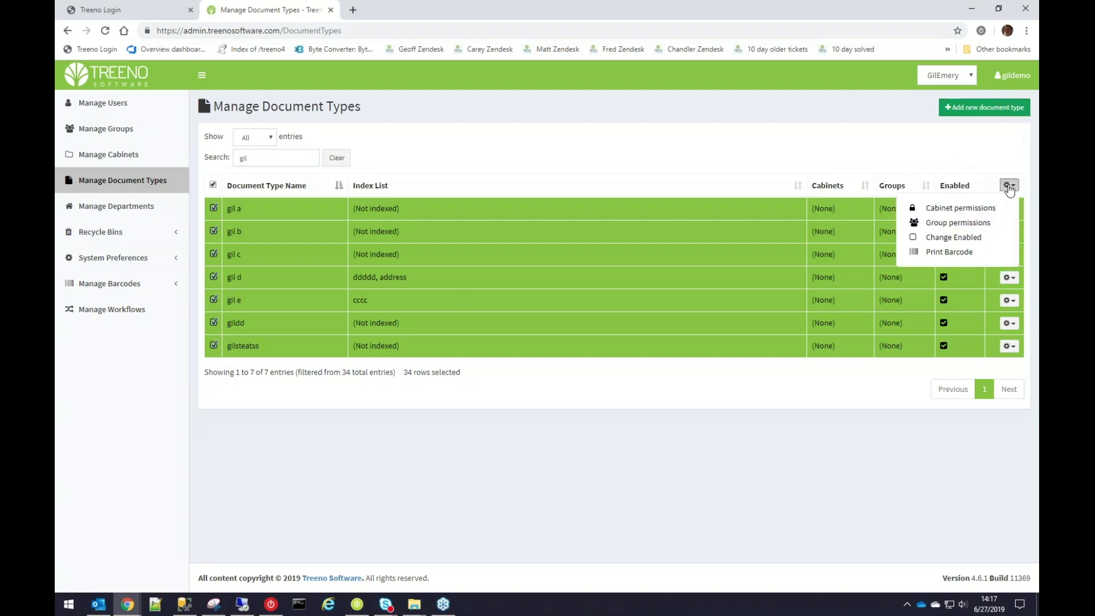
click(961, 208)
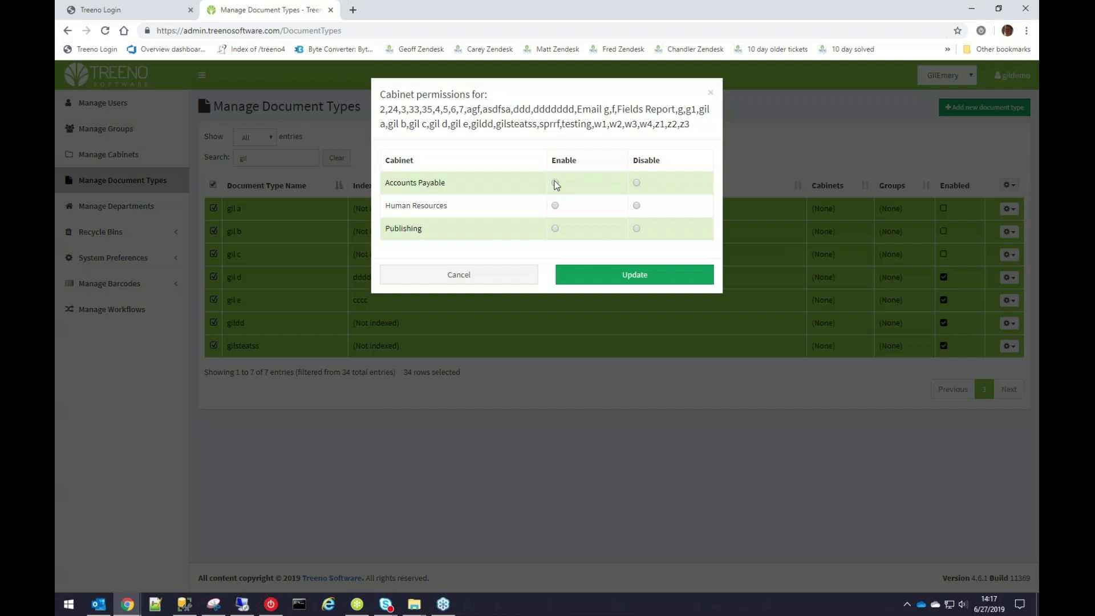
click(556, 205)
click(556, 229)
click(469, 280)
click(213, 184)
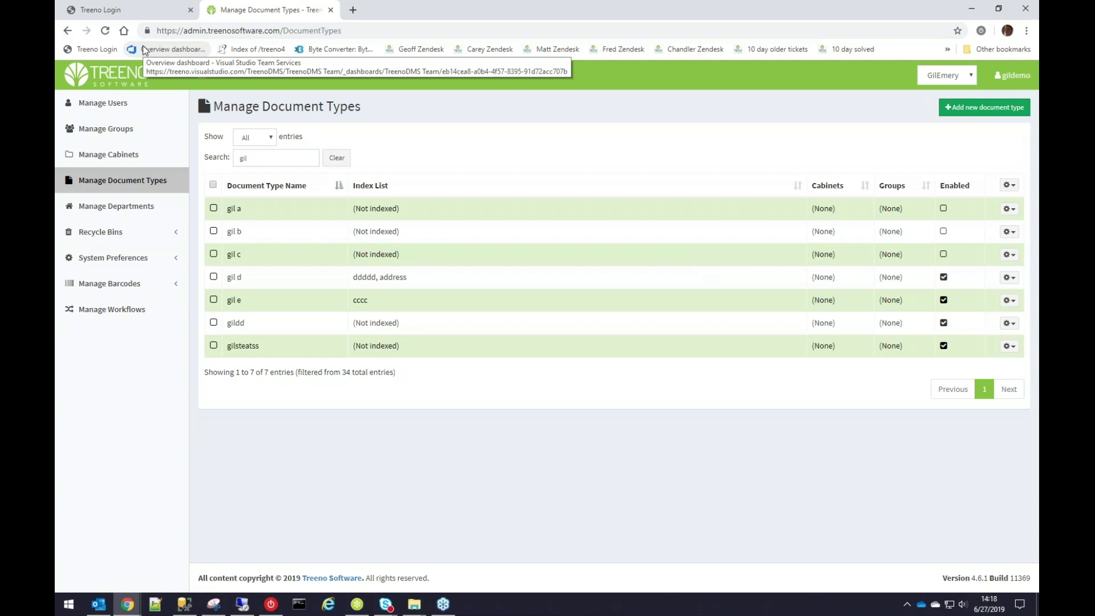
Enable all cabinets in gil d's cabinet permissions and save the update.
click(216, 277)
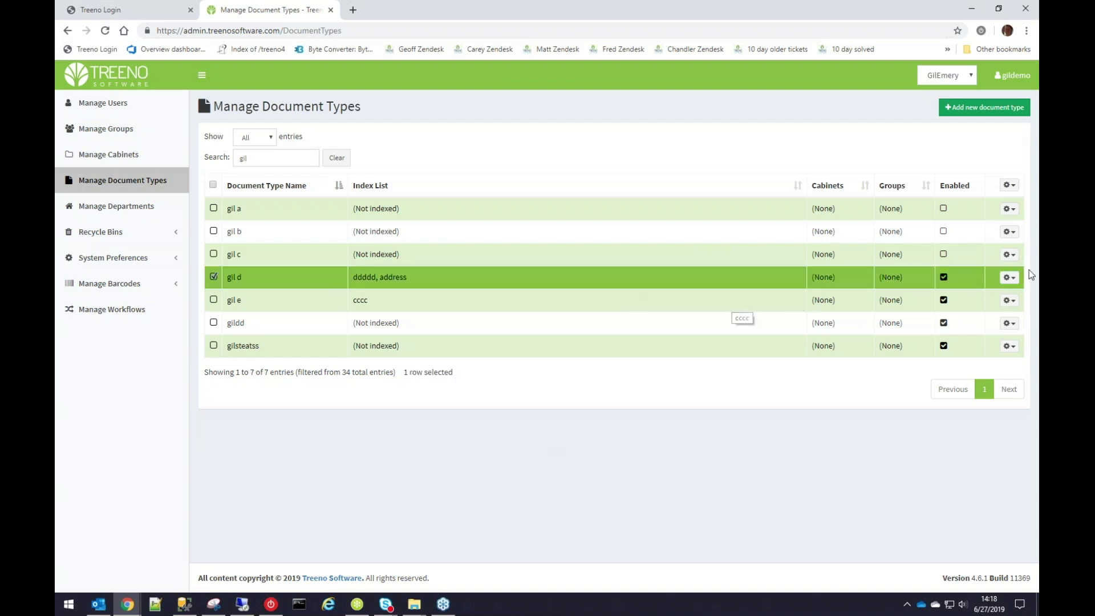
click(1008, 277)
click(961, 329)
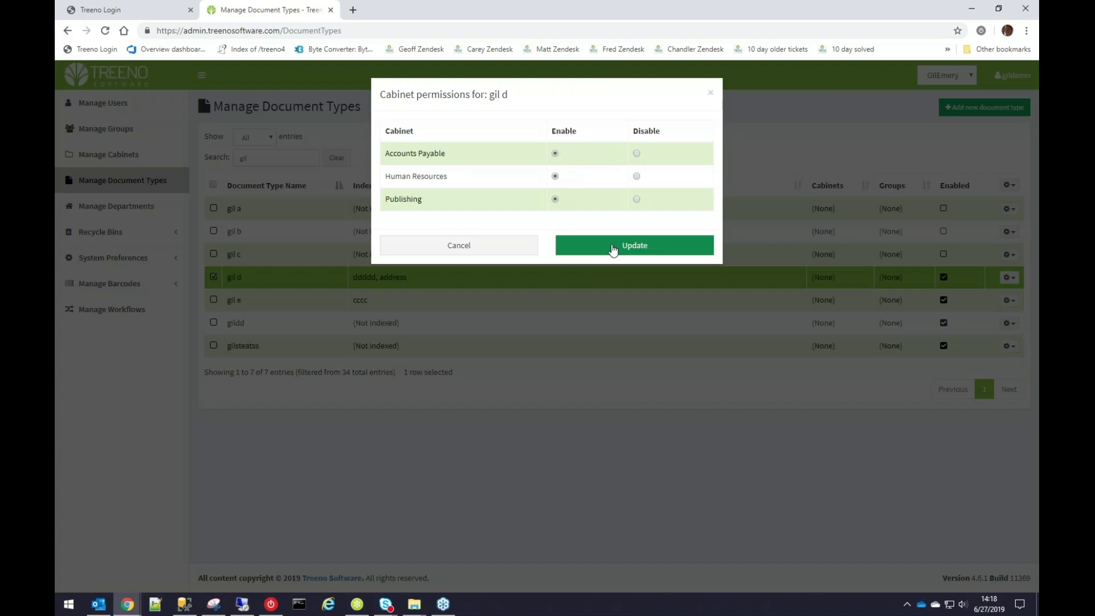
click(519, 250)
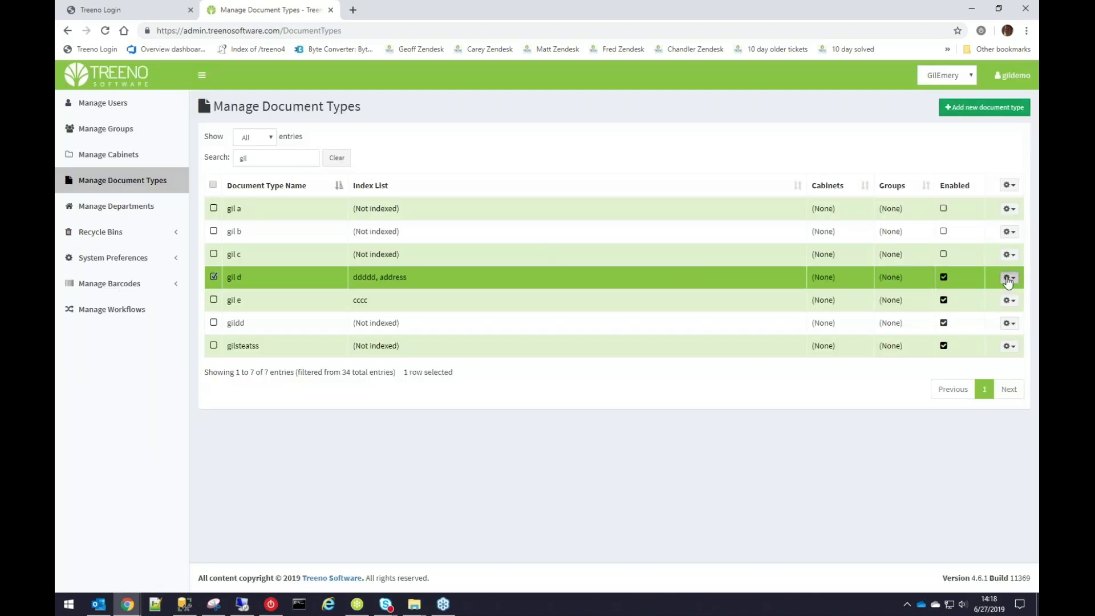
click(1009, 279)
click(957, 330)
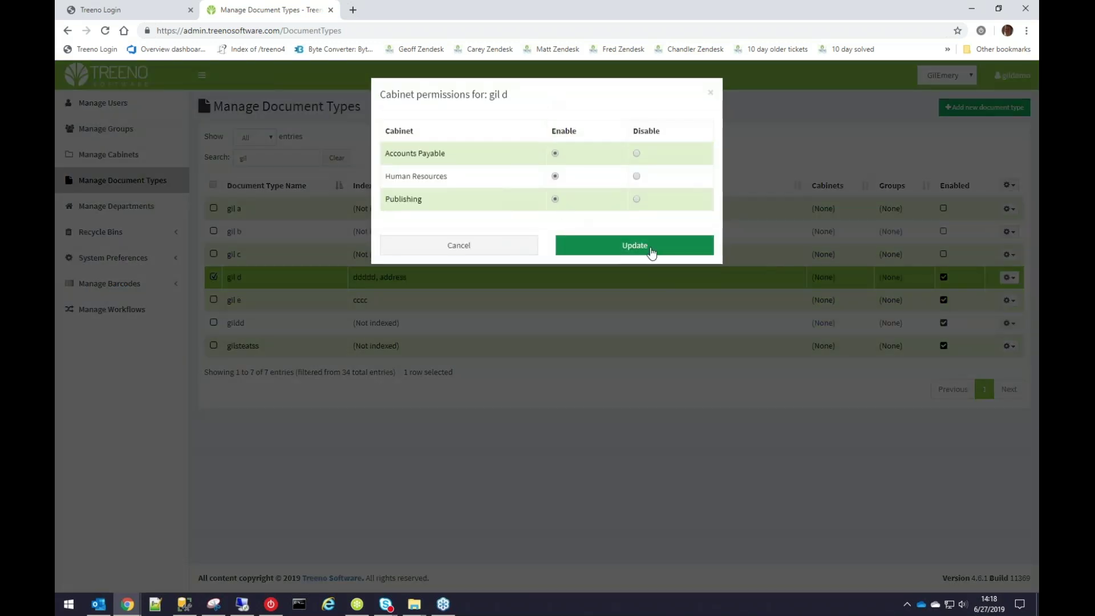
click(515, 251)
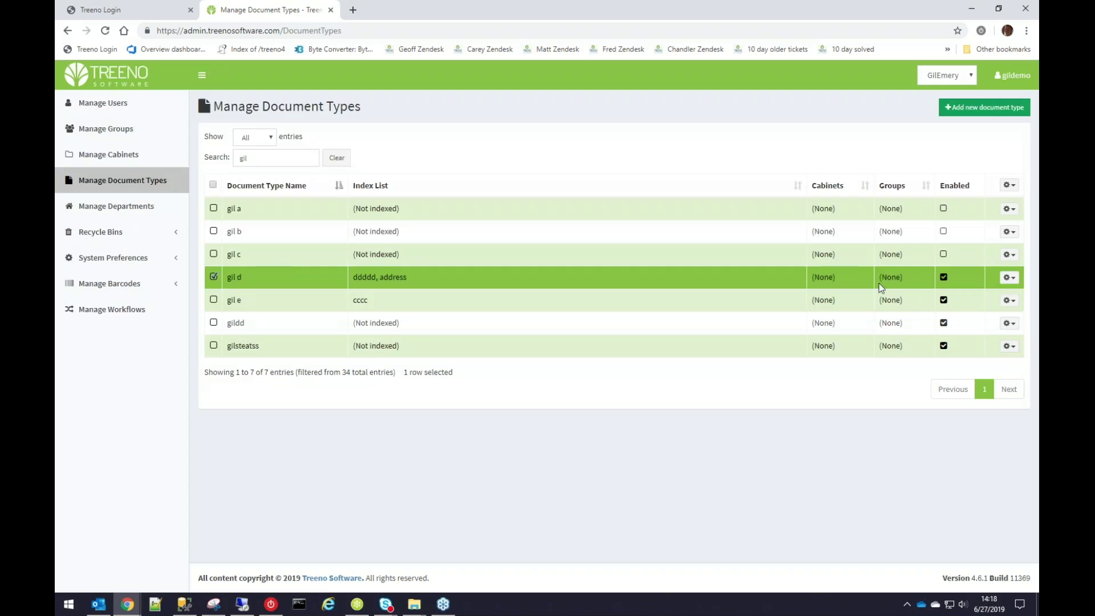
click(1009, 277)
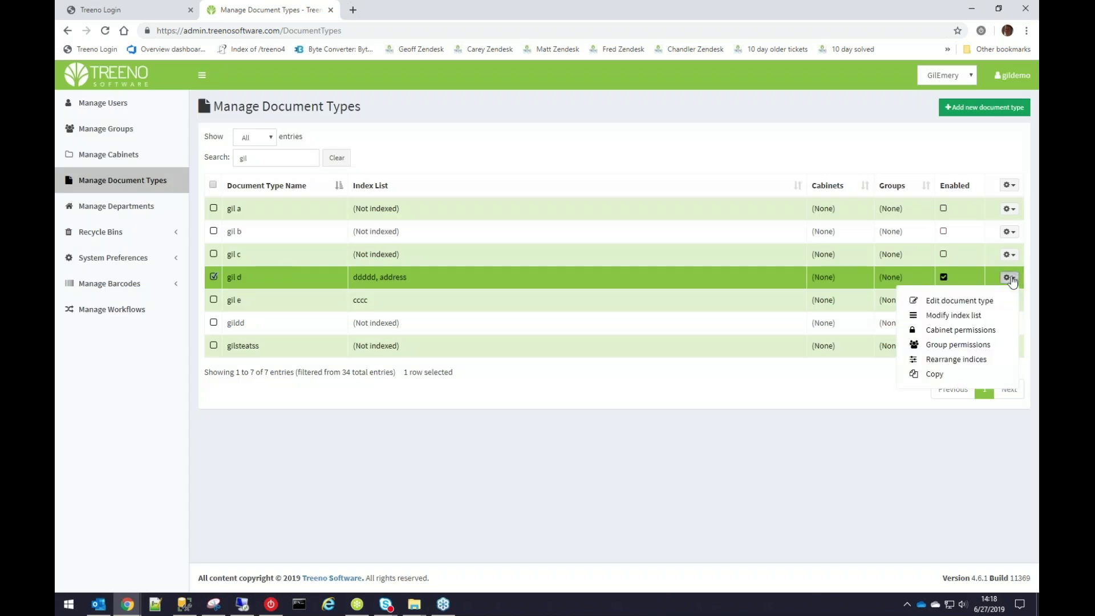
click(961, 330)
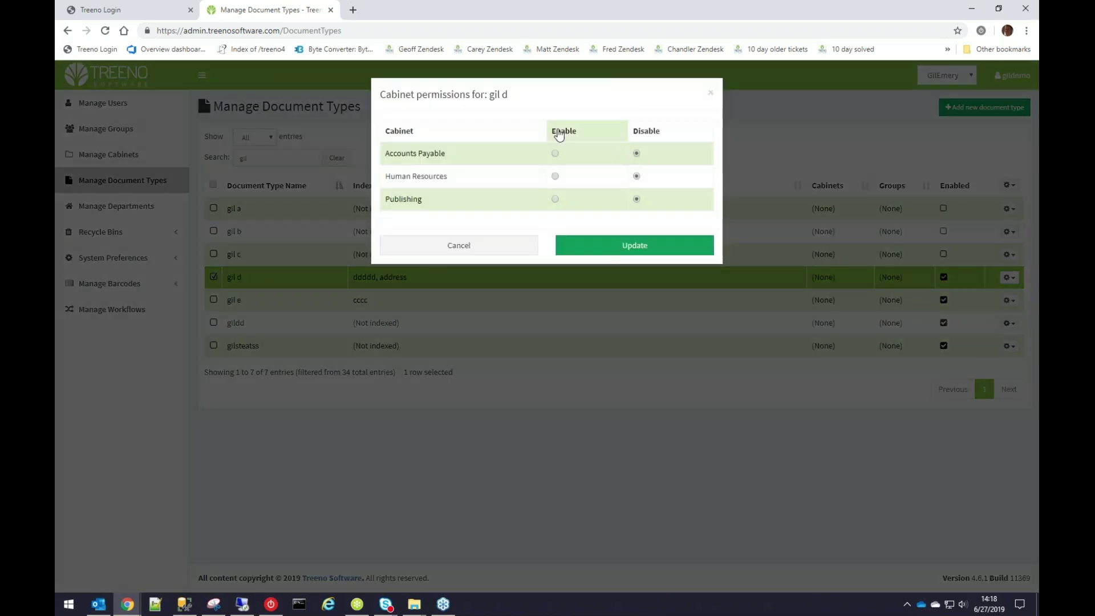
click(620, 246)
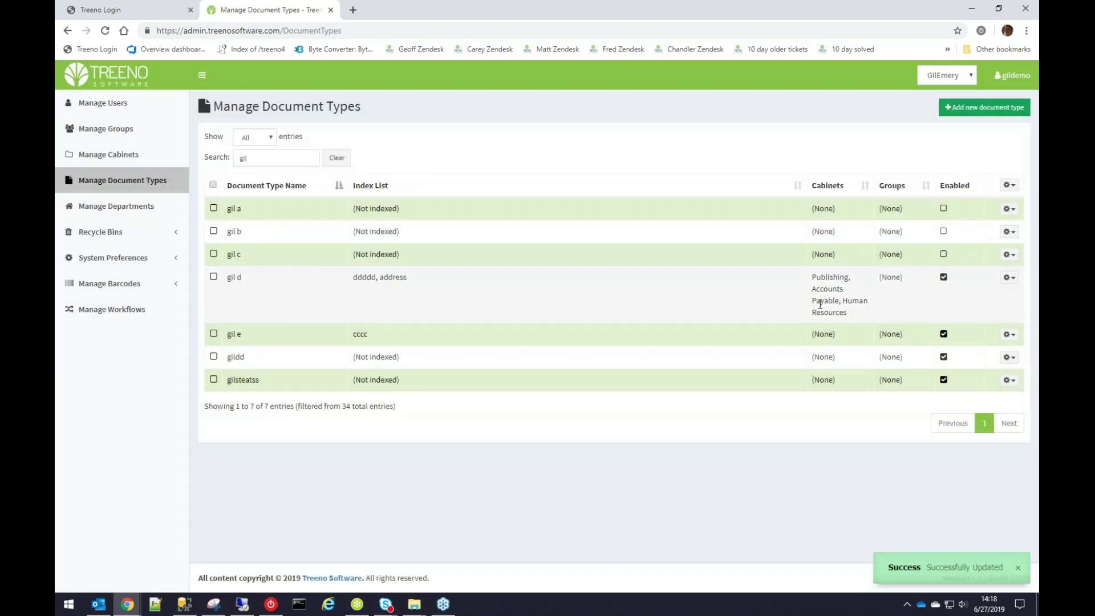
click(1017, 279)
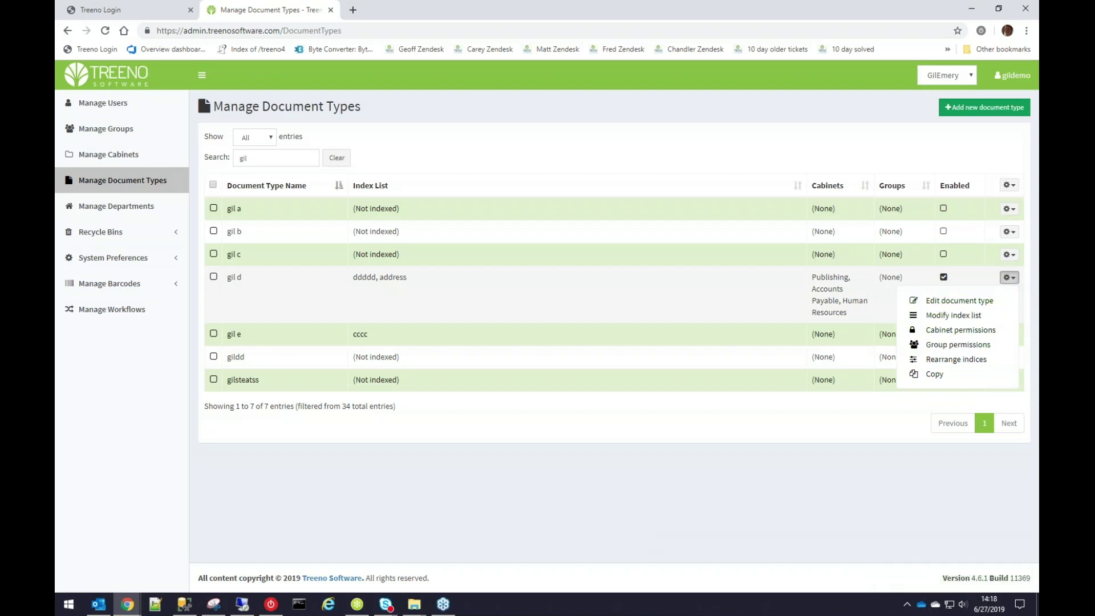
click(958, 345)
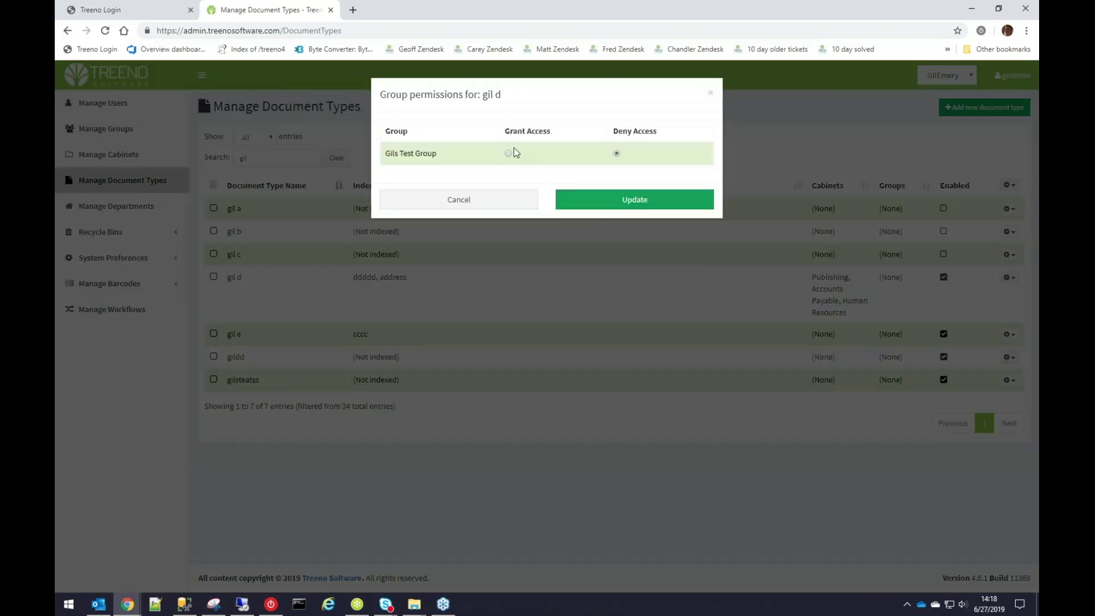
click(471, 199)
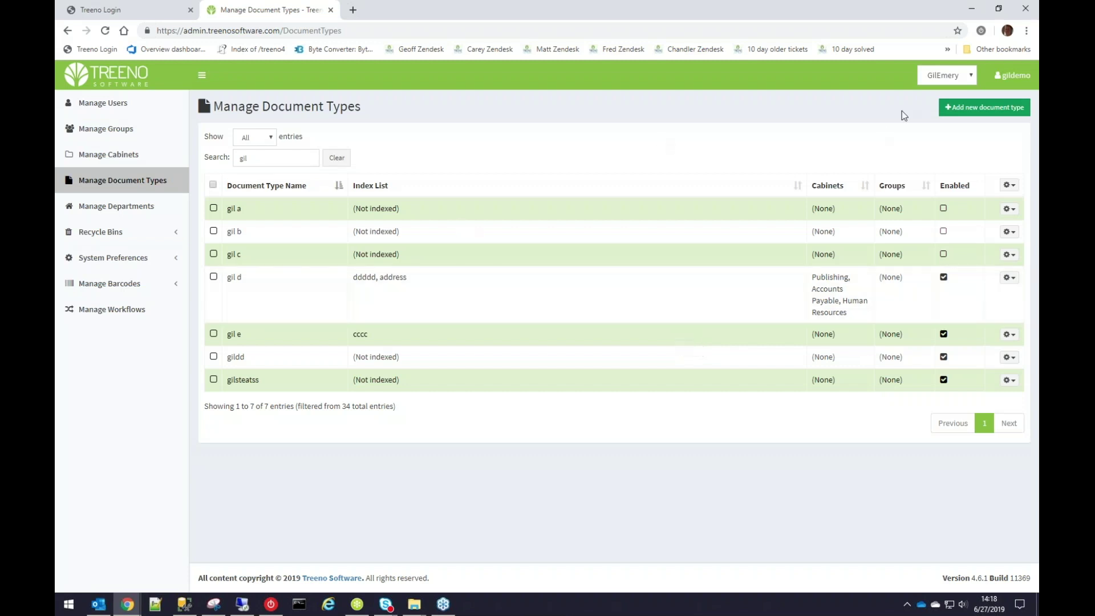
Create a document type named 'Gils new name' and save it.
click(987, 108)
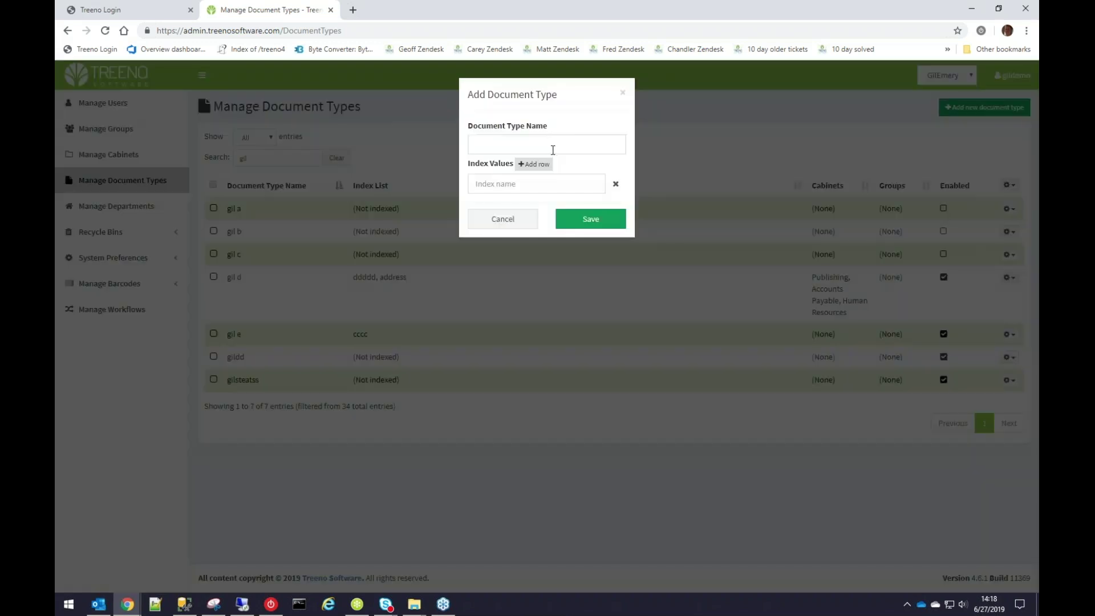
click(551, 149)
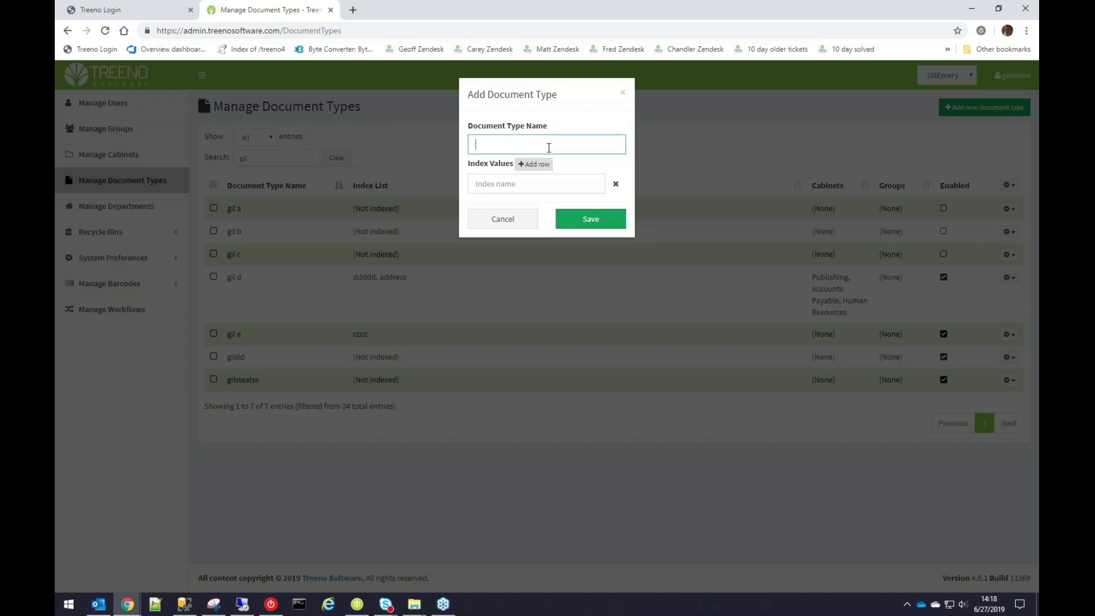
text(Gils new name)
click(579, 226)
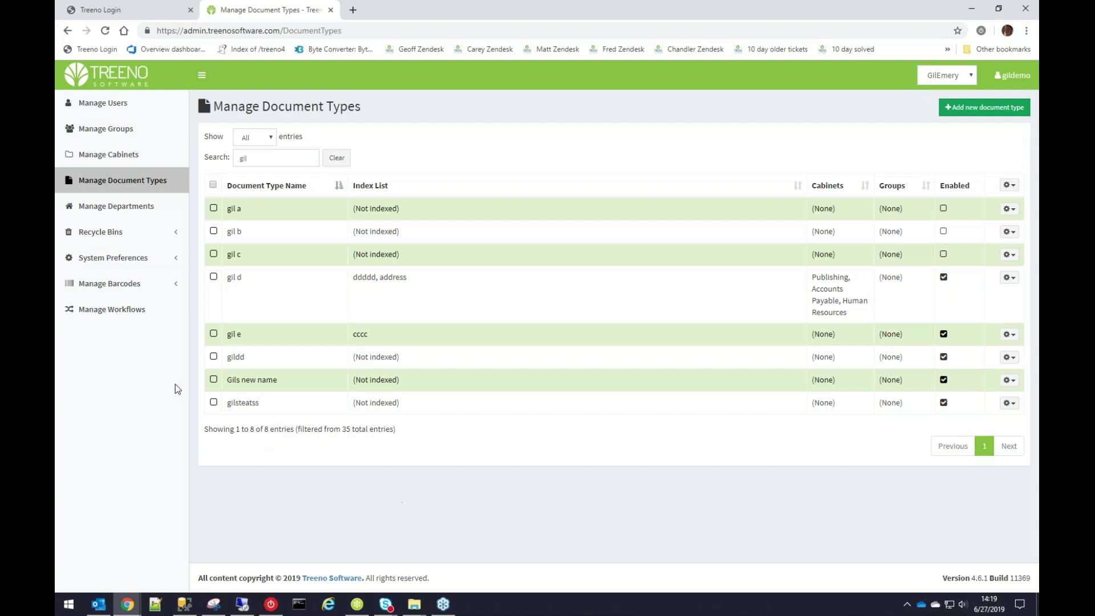
click(135, 155)
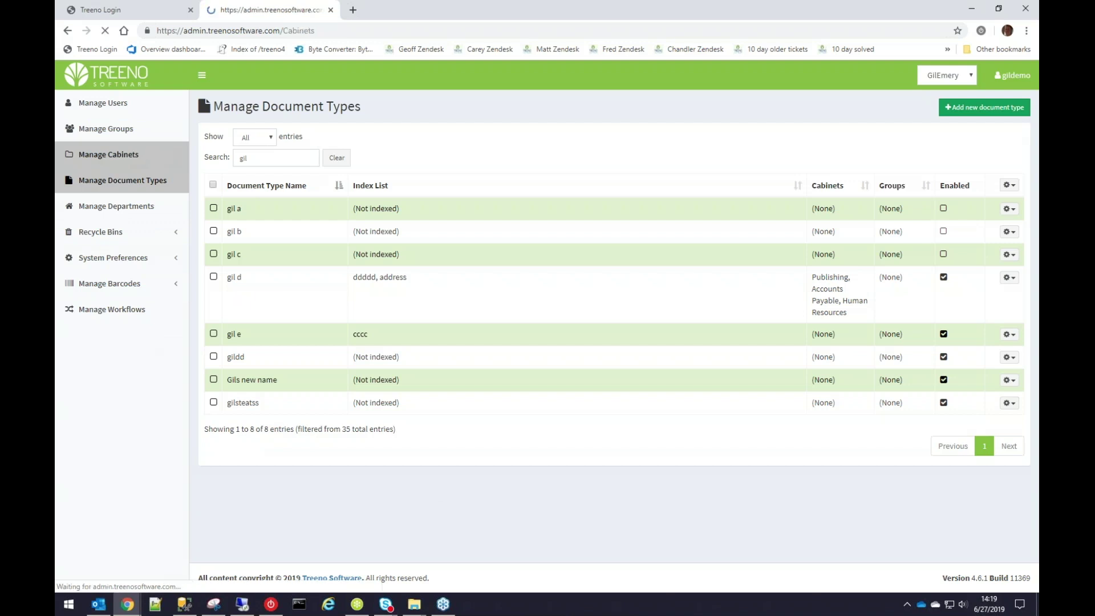
click(1010, 208)
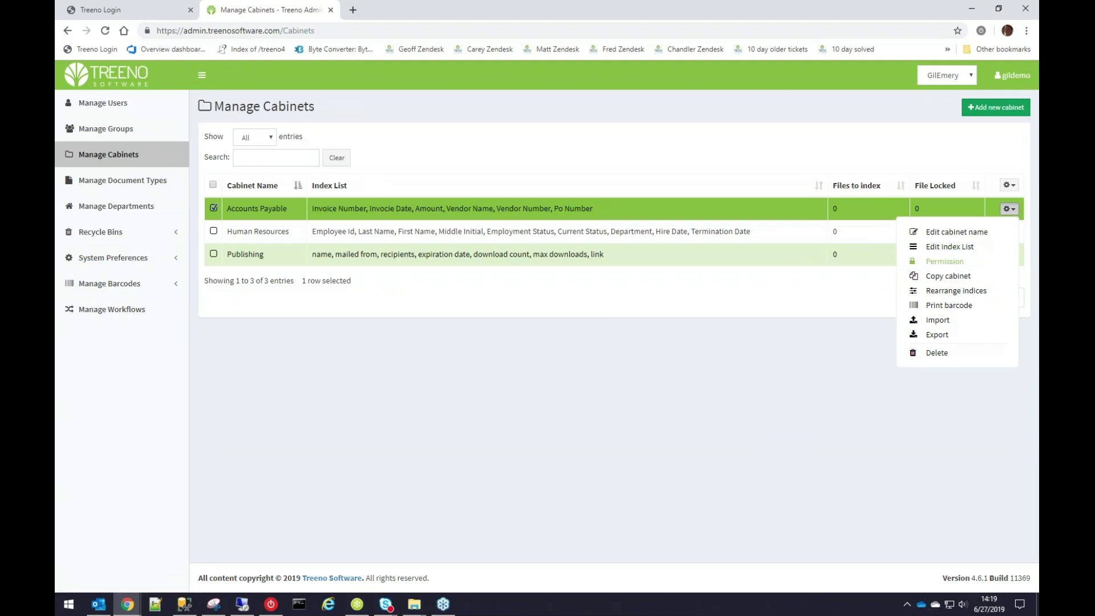
click(951, 264)
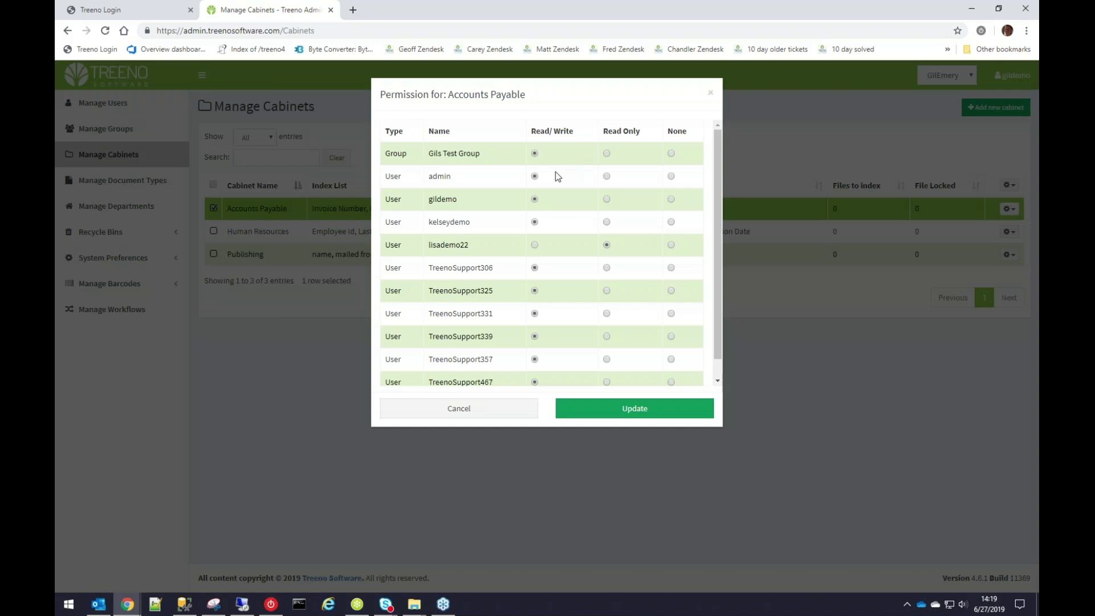
scroll(590, 316, down, 1)
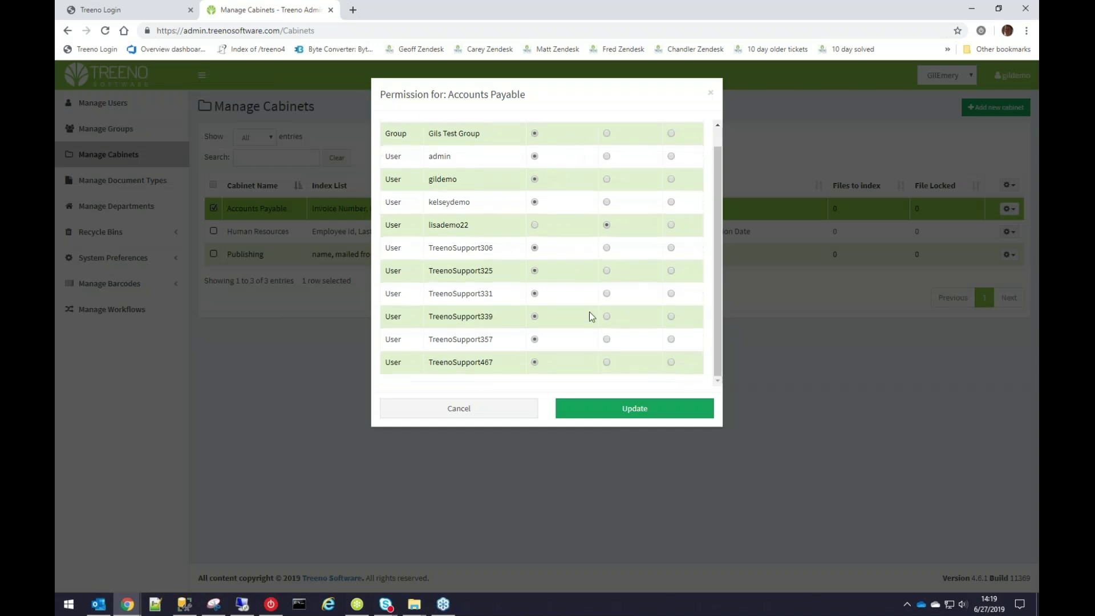
click(501, 409)
click(213, 186)
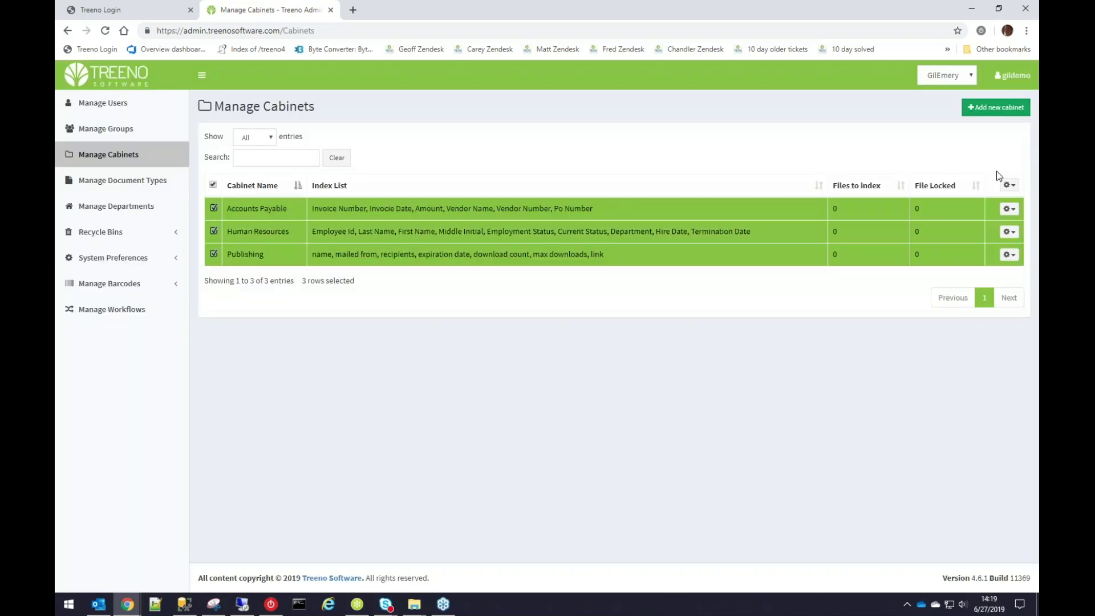
click(1009, 185)
click(972, 210)
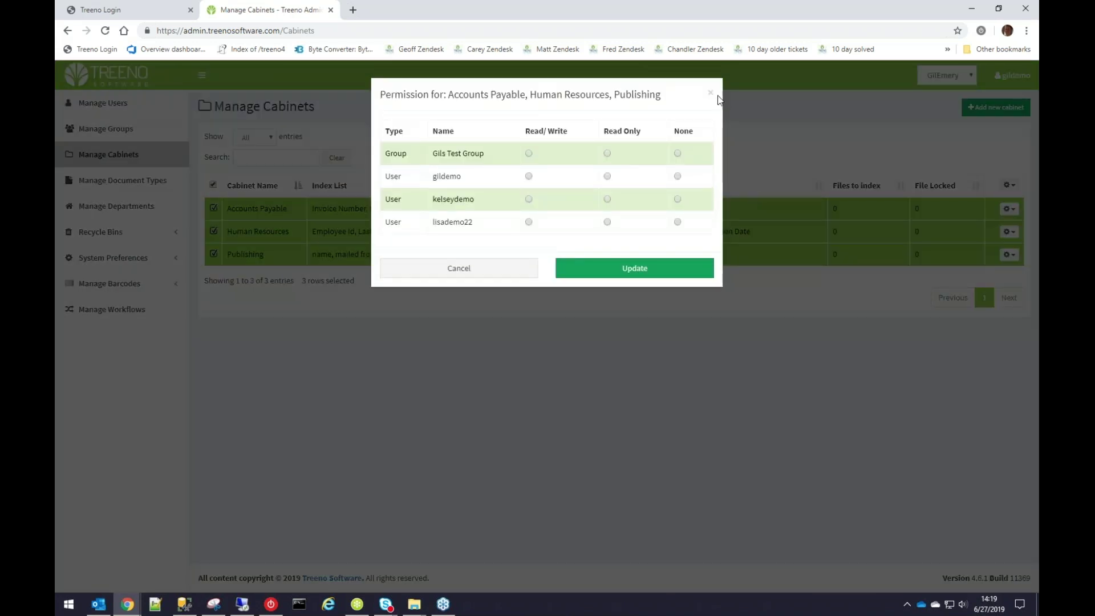
click(711, 93)
click(137, 181)
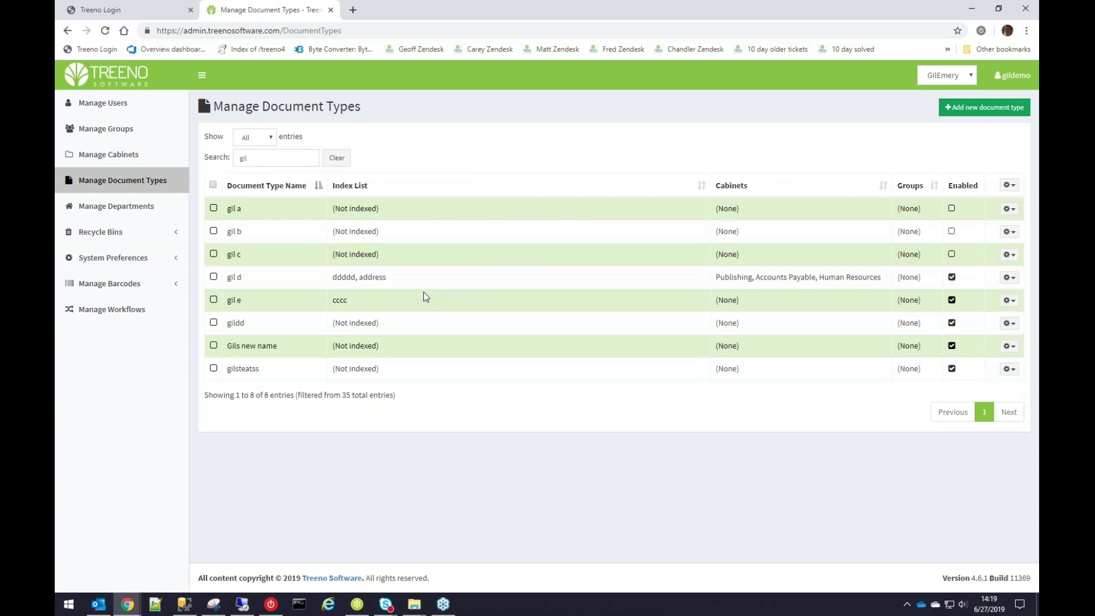
Start printing the gildd document type's barcode, then cancel the print.
click(214, 323)
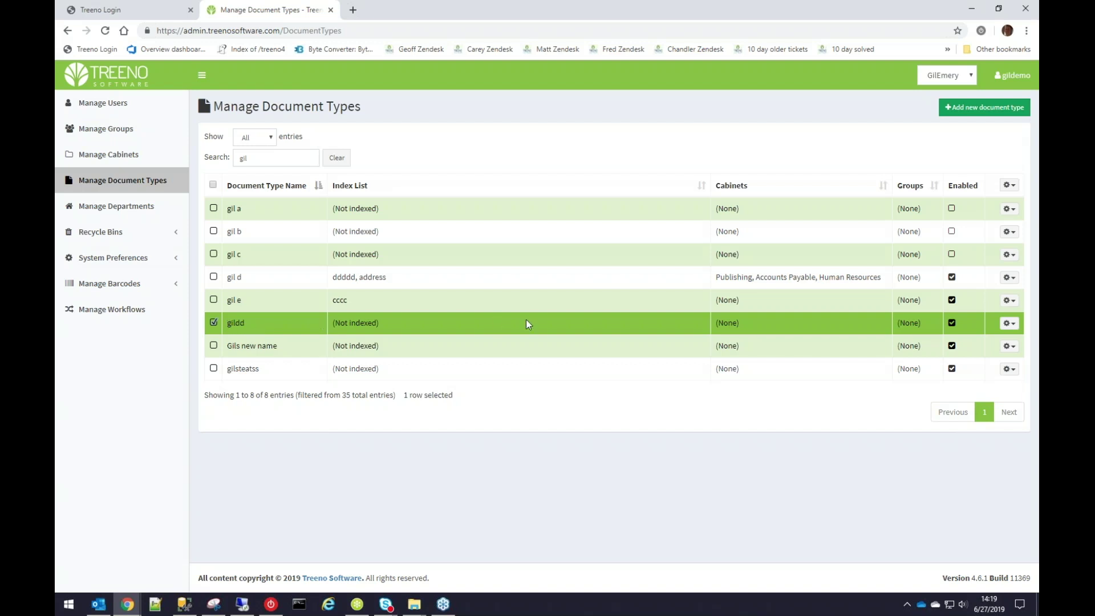
click(1010, 323)
click(961, 435)
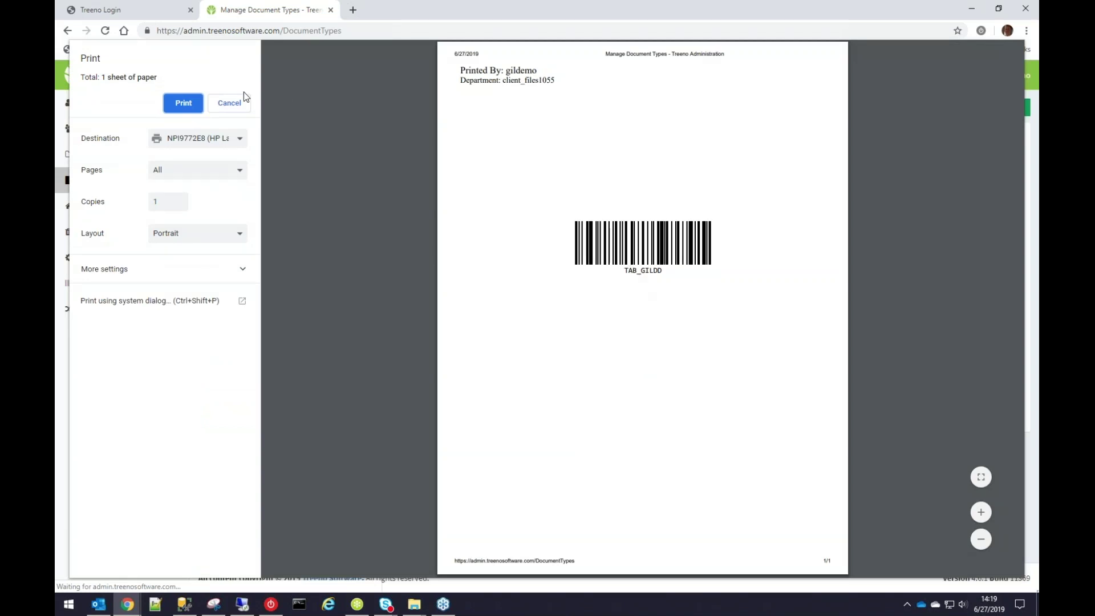
click(230, 102)
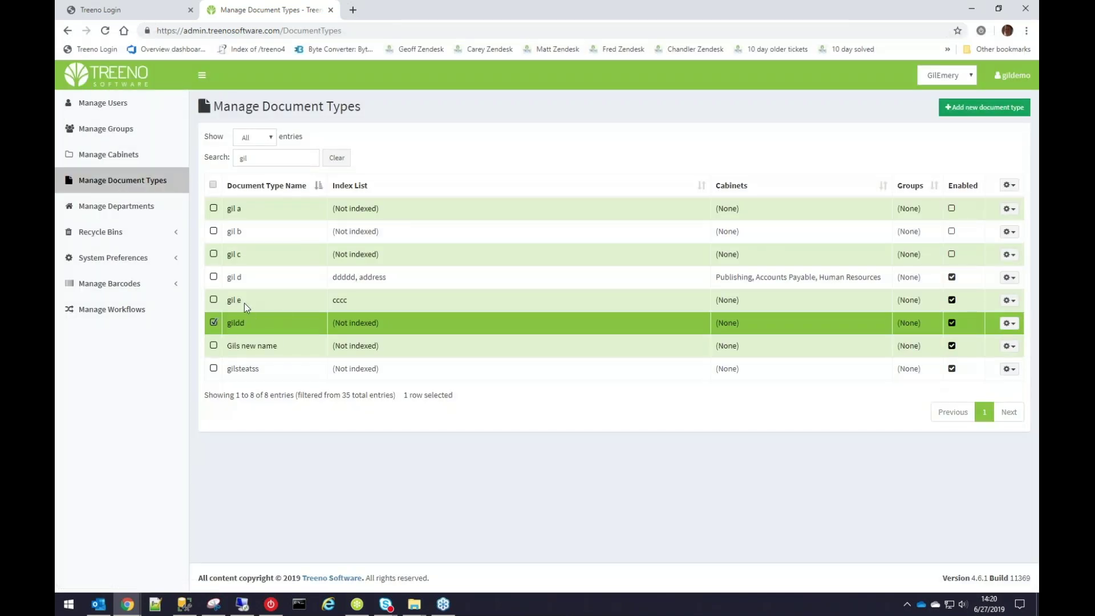
Switch the selection from gildd to gil d and view its action list.
click(214, 323)
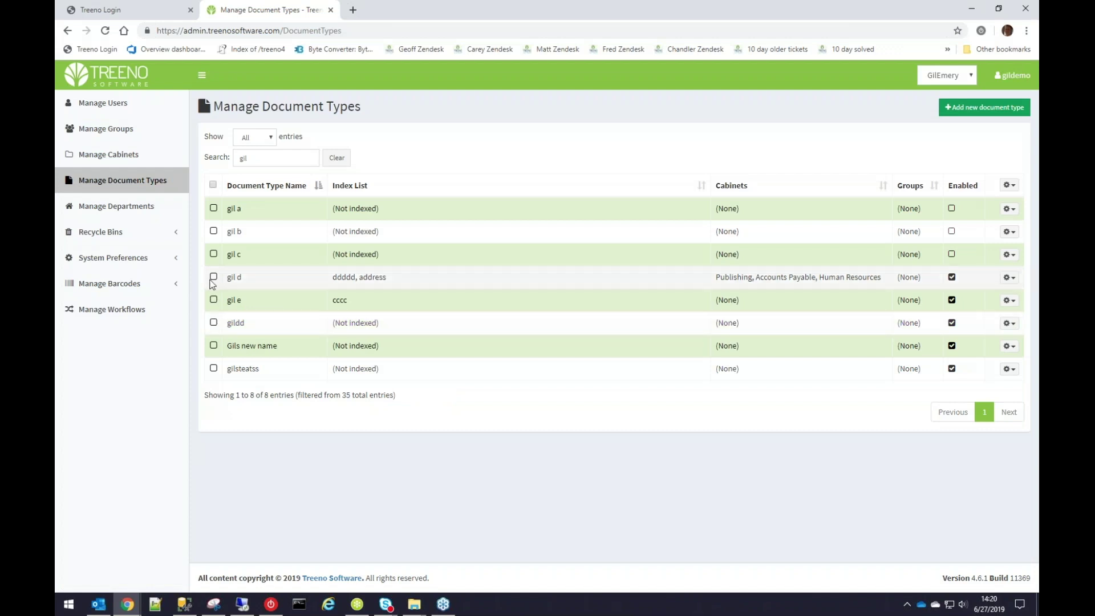
click(214, 276)
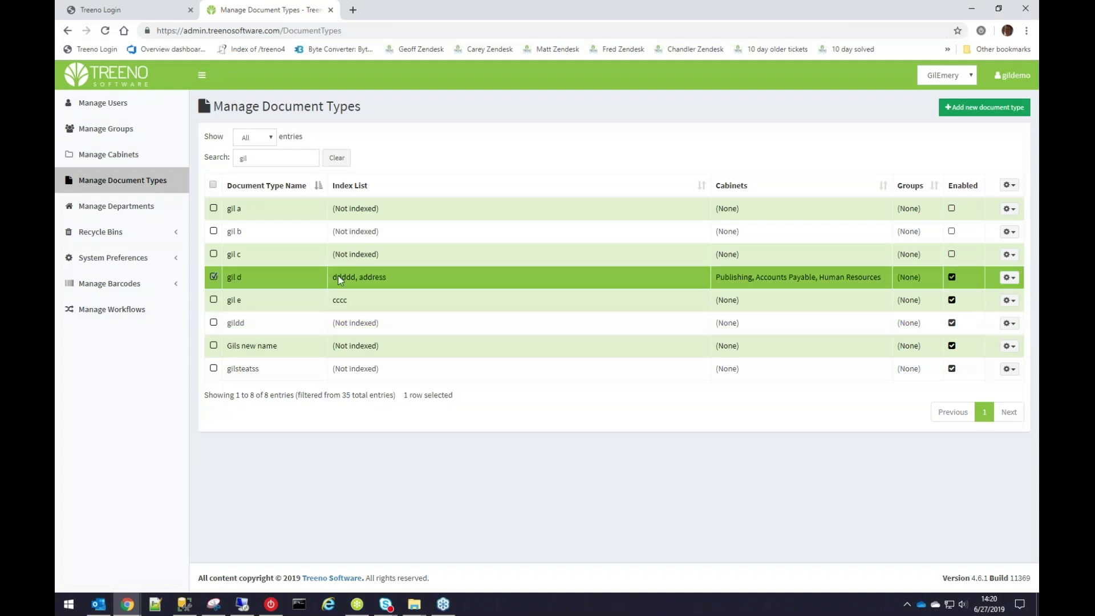
click(1009, 277)
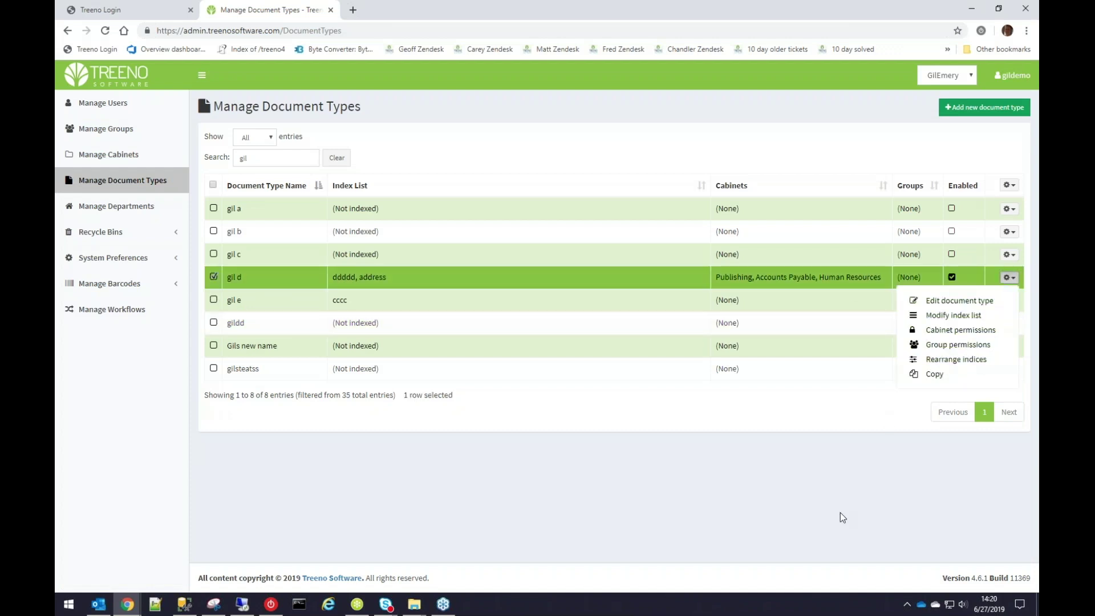
click(800, 509)
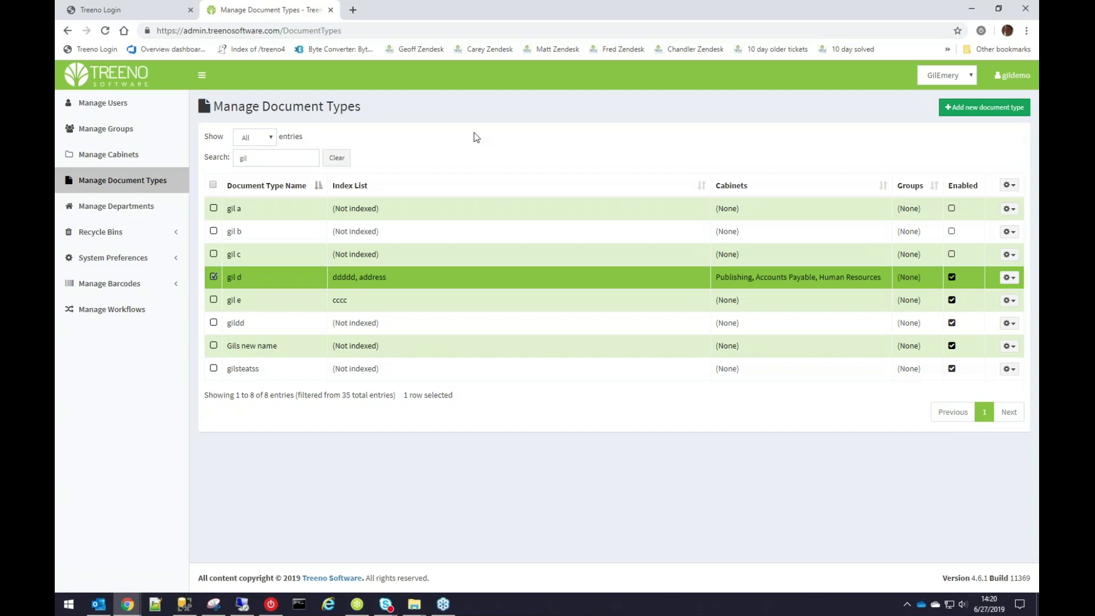
Try printing barcodes for every gil-filtered document type, then clear the selection.
click(213, 185)
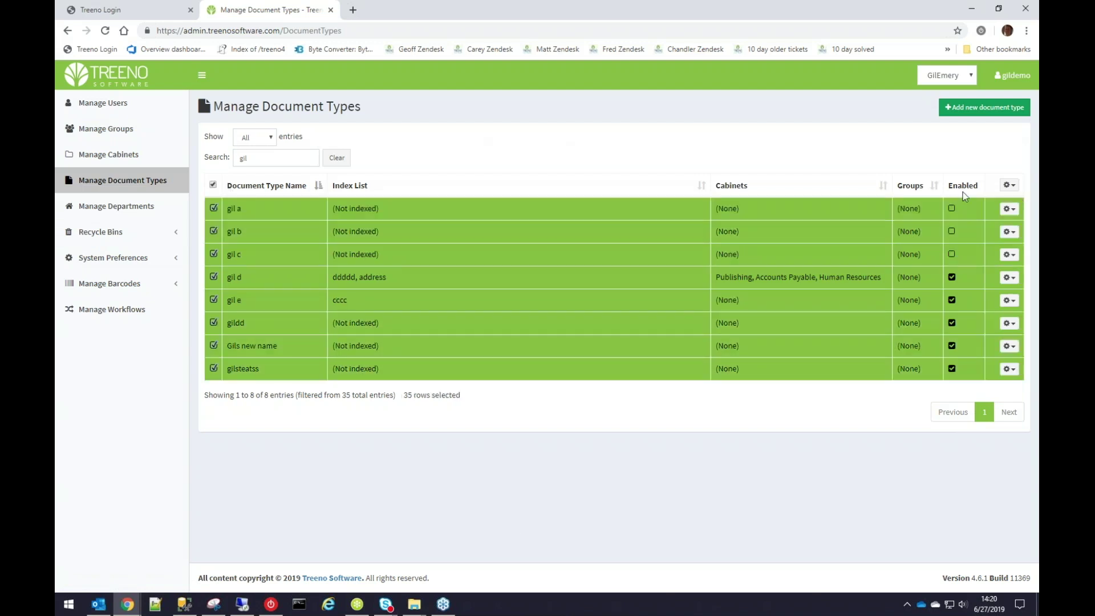
click(1009, 185)
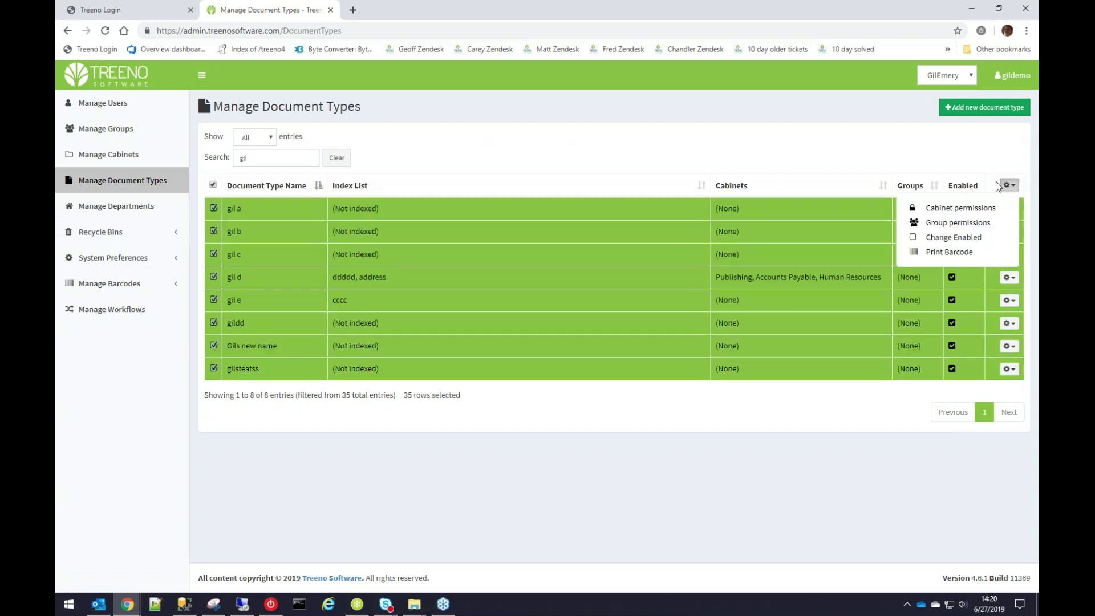
click(953, 251)
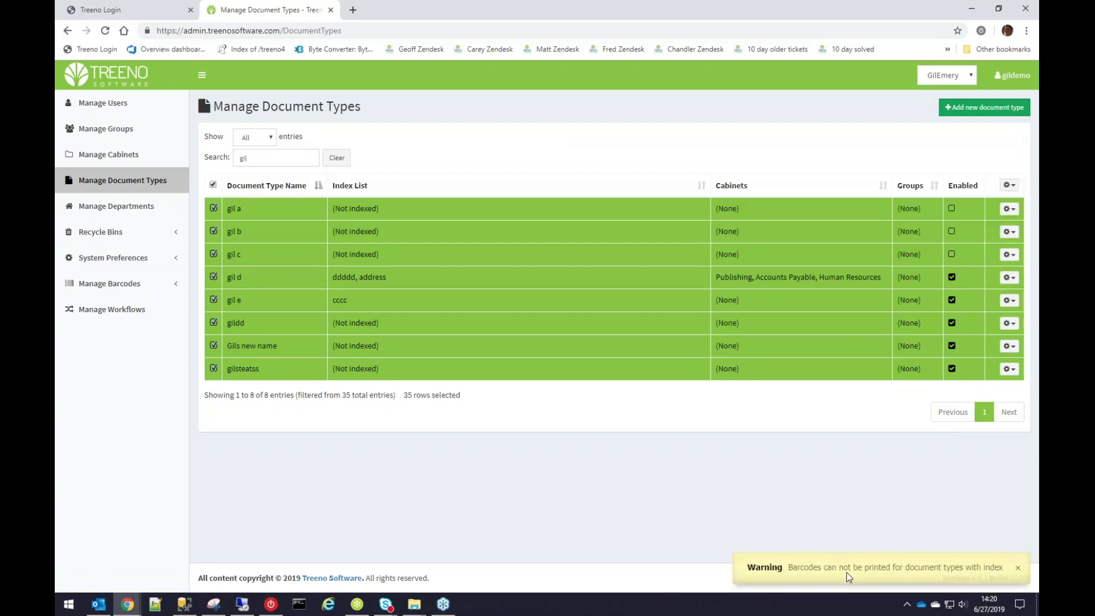
click(213, 184)
Preview barcode sheets for gil a, gil b and gil c, then cancel printing.
click(214, 208)
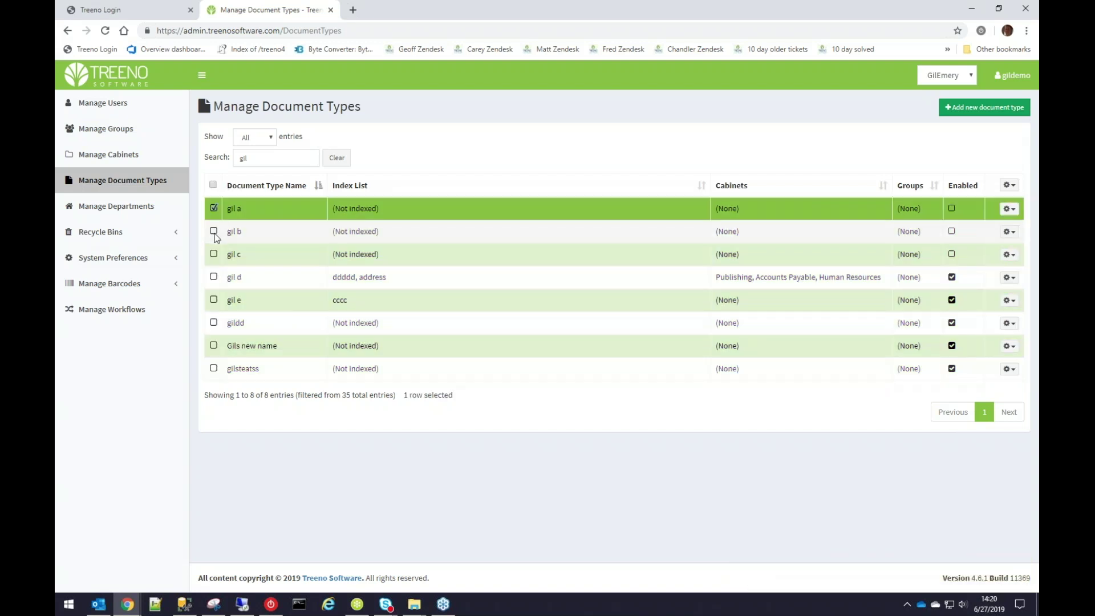
click(214, 232)
click(214, 255)
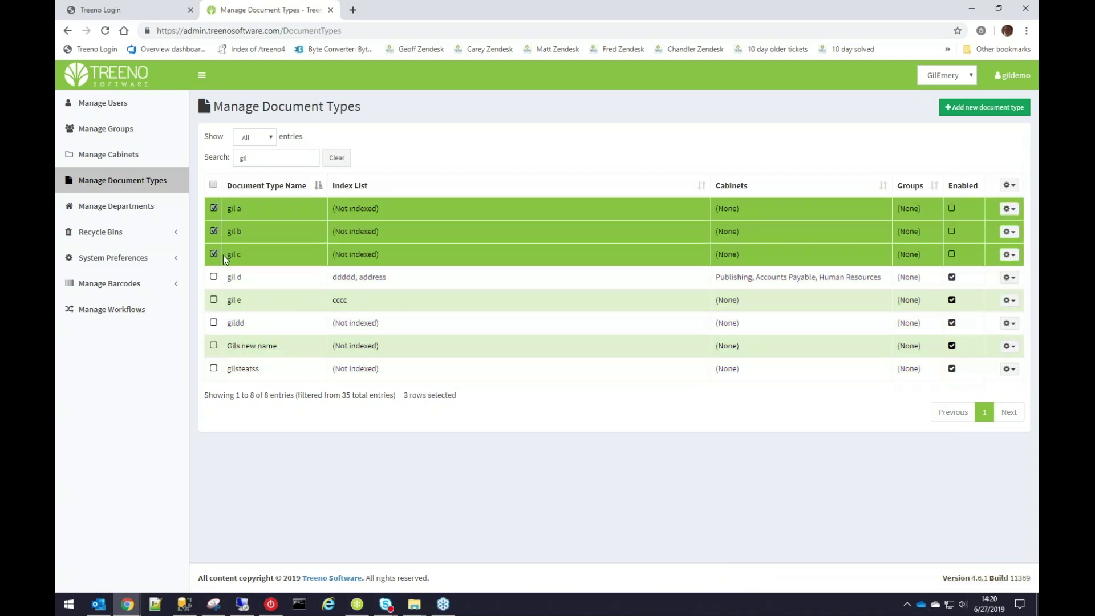
click(1010, 186)
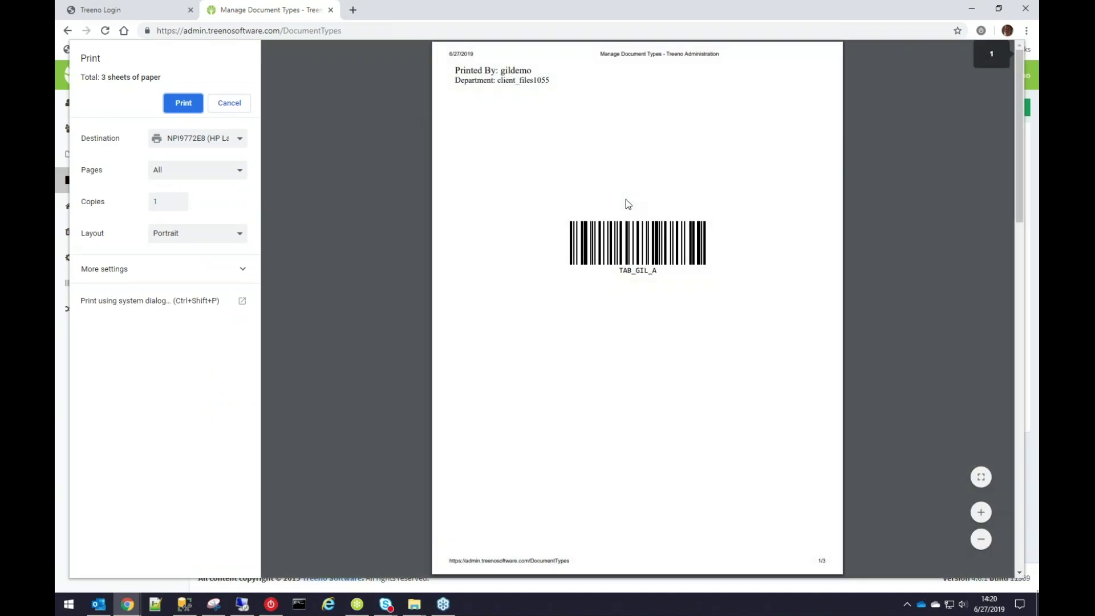
scroll(626, 200, down, 3)
scroll(625, 198, up, 1)
scroll(625, 199, down, 6)
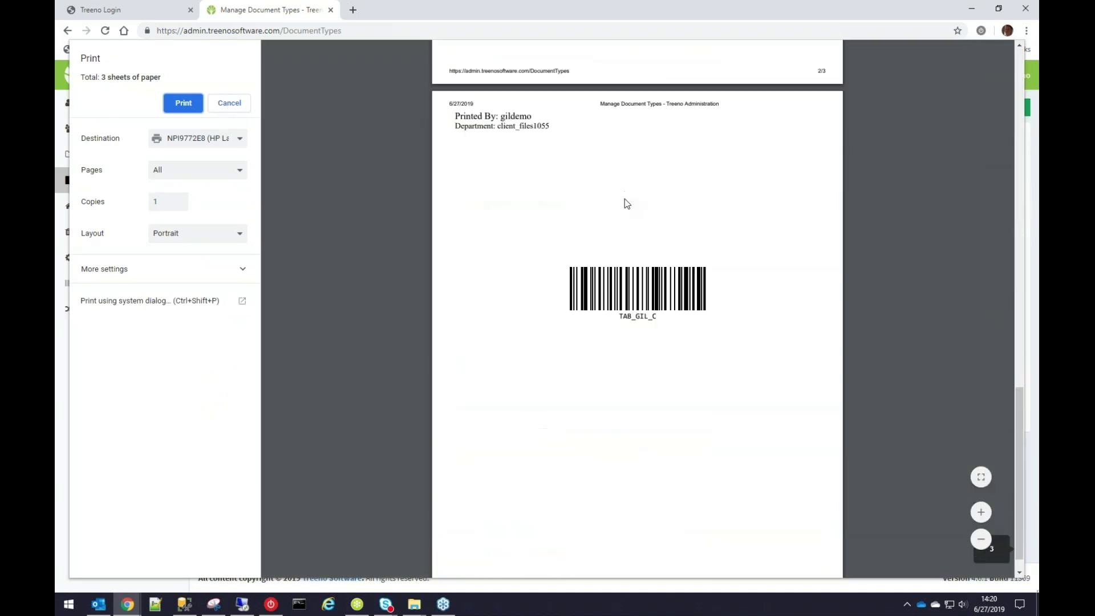
scroll(625, 199, up, 2)
scroll(623, 203, down, 3)
scroll(624, 203, up, 8)
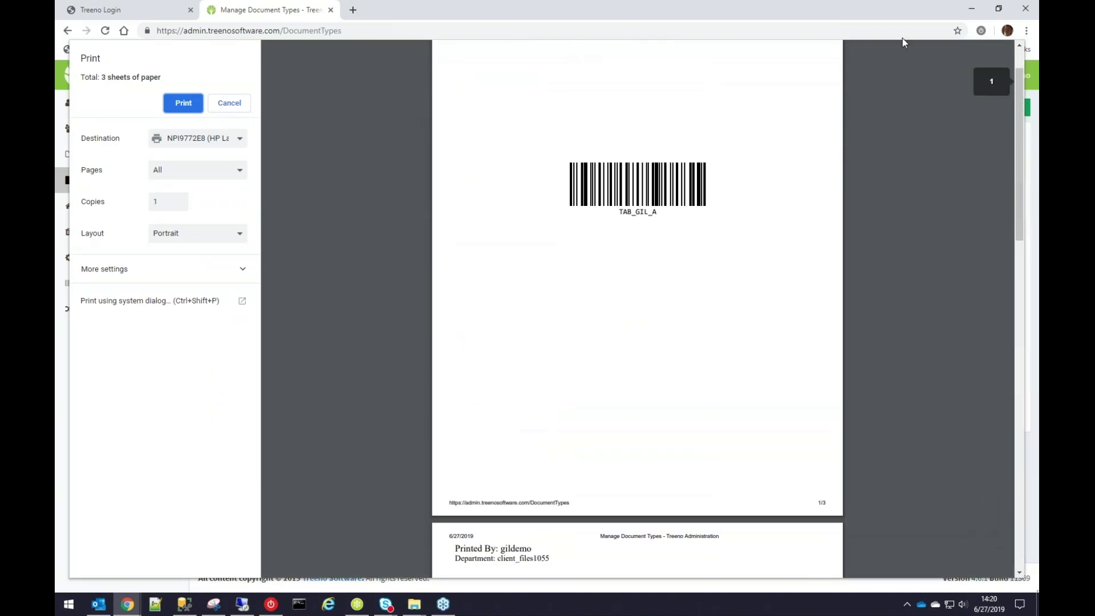
click(237, 108)
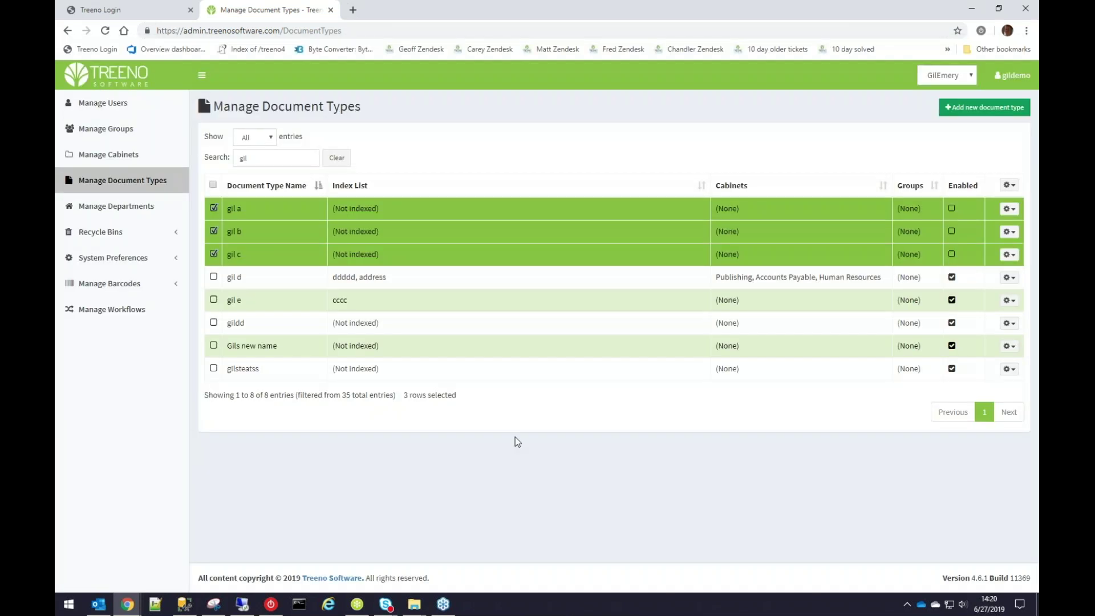
Untick the gil a, gil b and gil c rows.
click(214, 208)
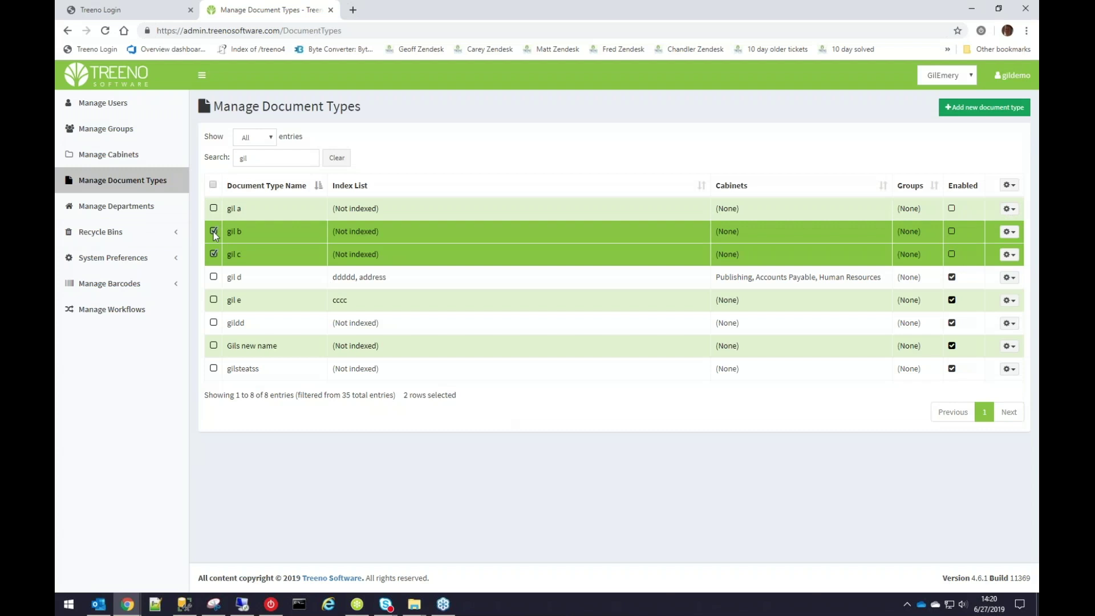
click(214, 231)
click(214, 254)
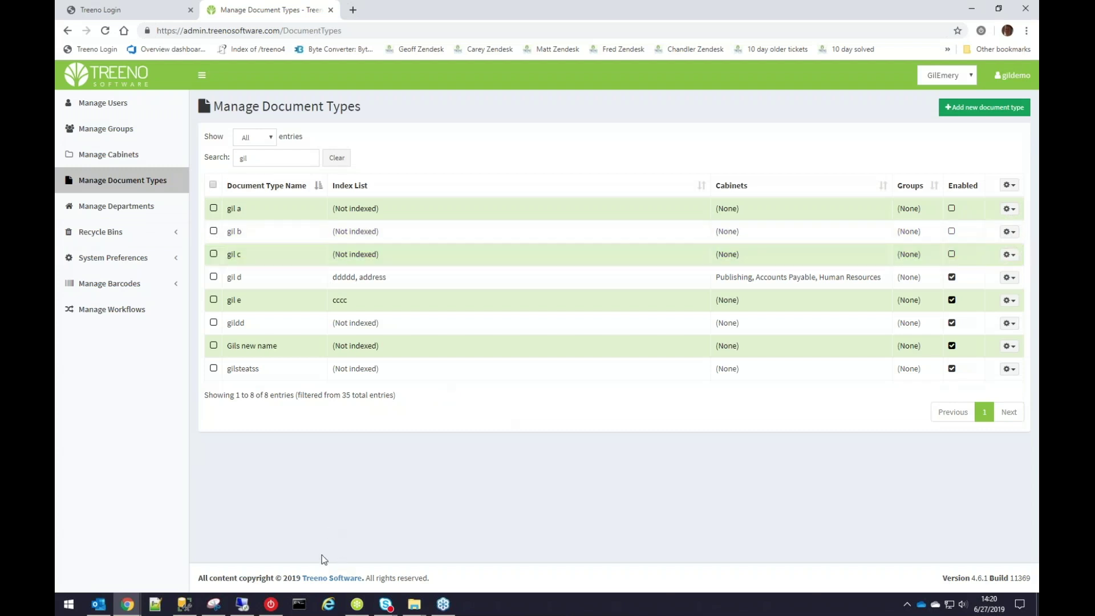
Open Manage Barcodes > Print New and set 'Print Barcodes for' to Document types.
click(140, 290)
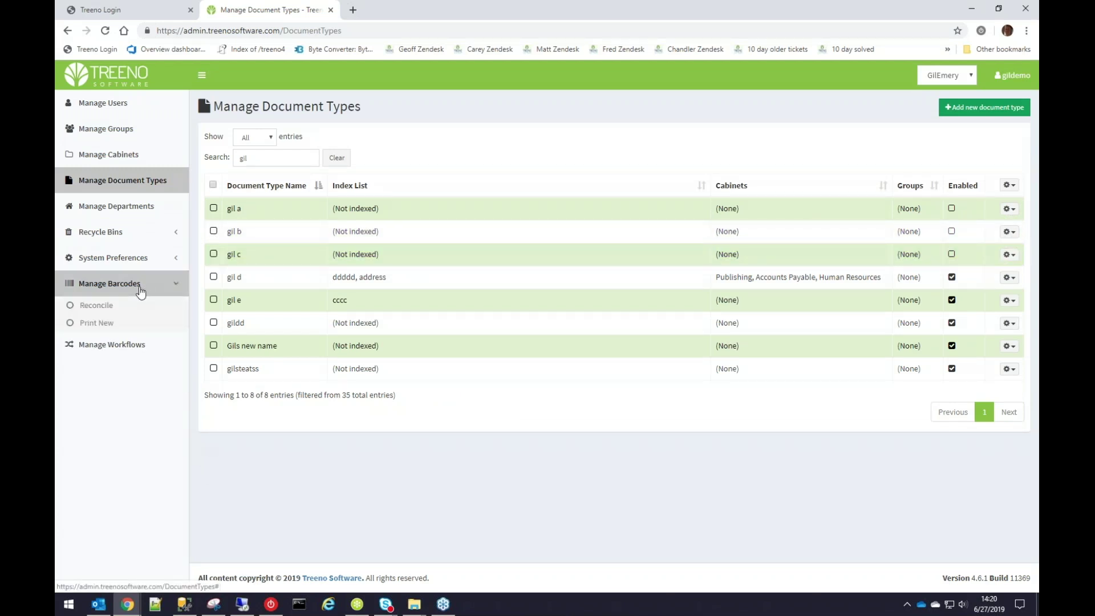
click(102, 324)
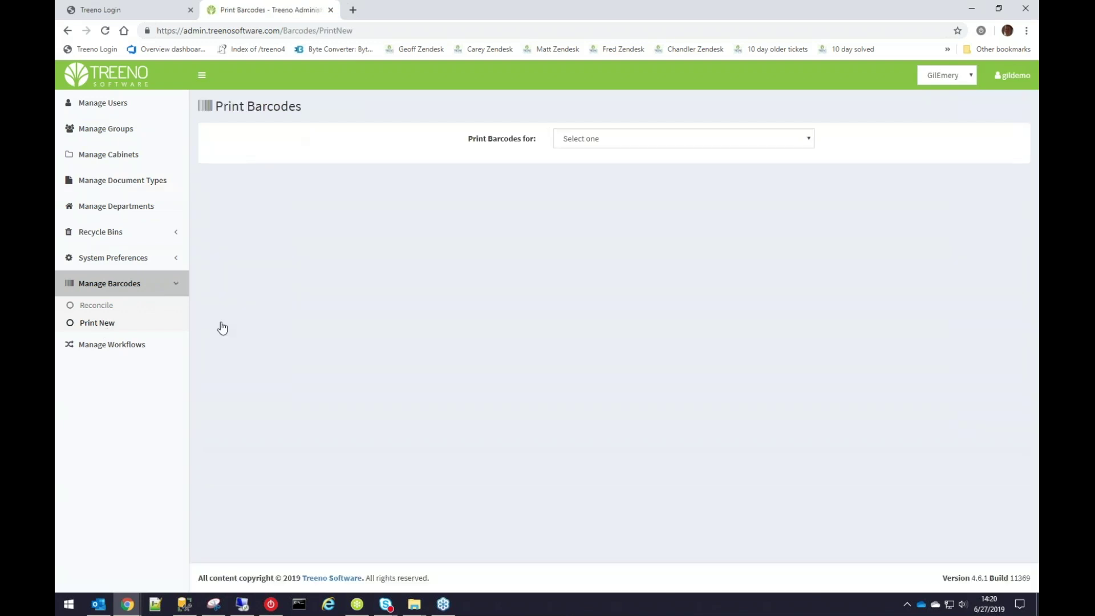
click(775, 138)
click(754, 166)
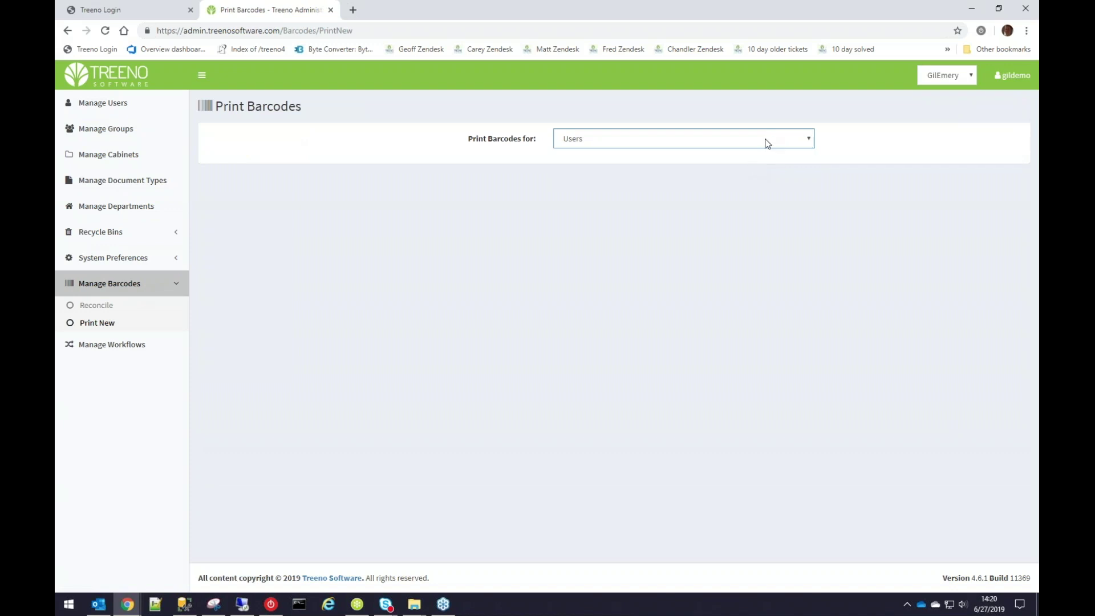
click(751, 140)
click(729, 178)
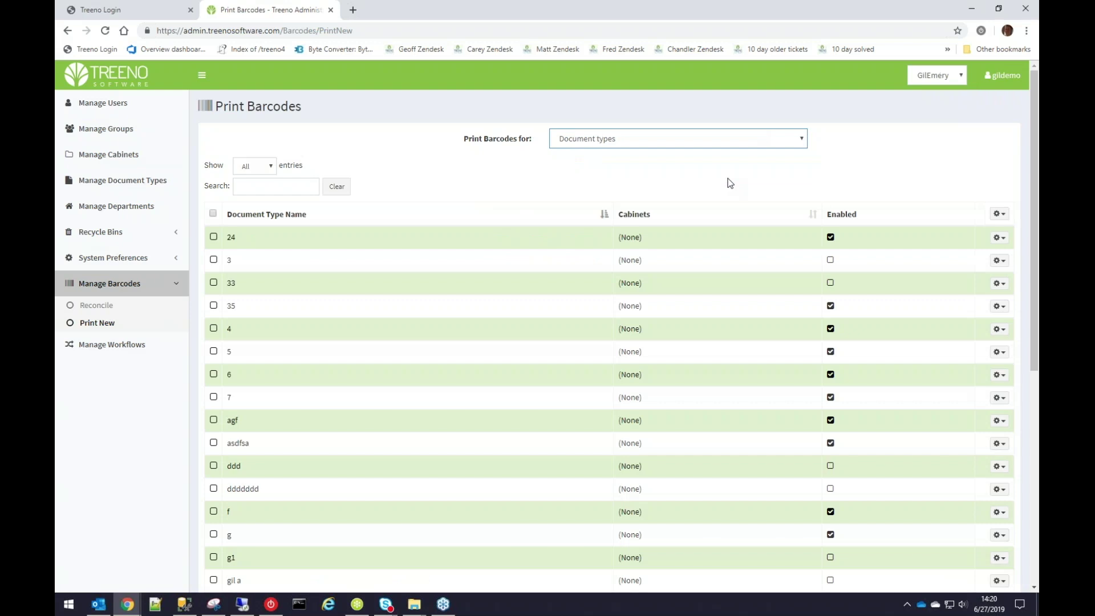
scroll(399, 317, down, 6)
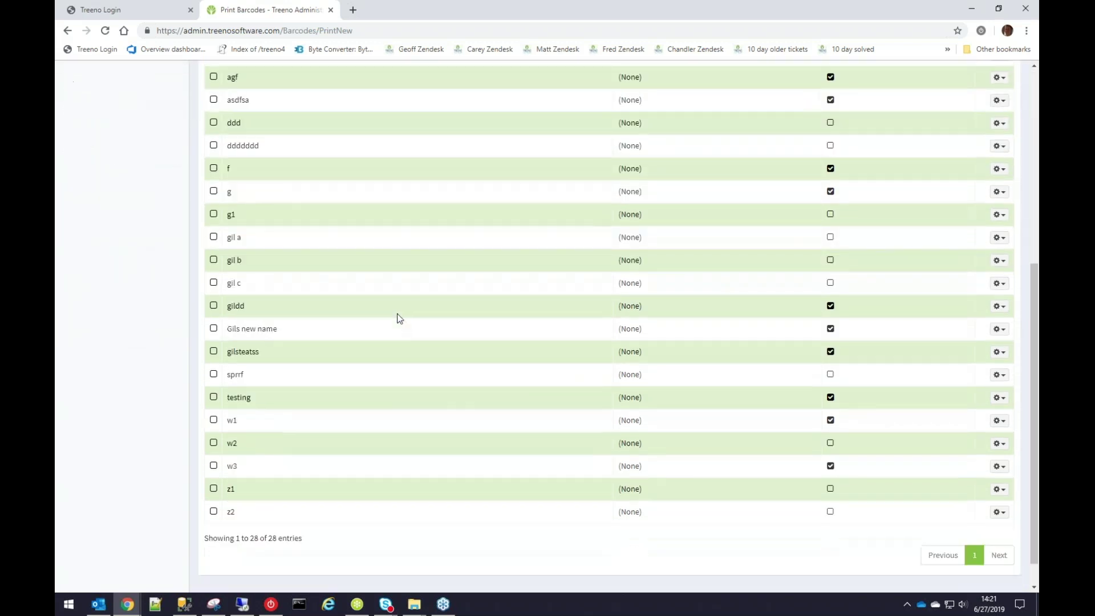
scroll(399, 318, down, 1)
scroll(397, 318, up, 8)
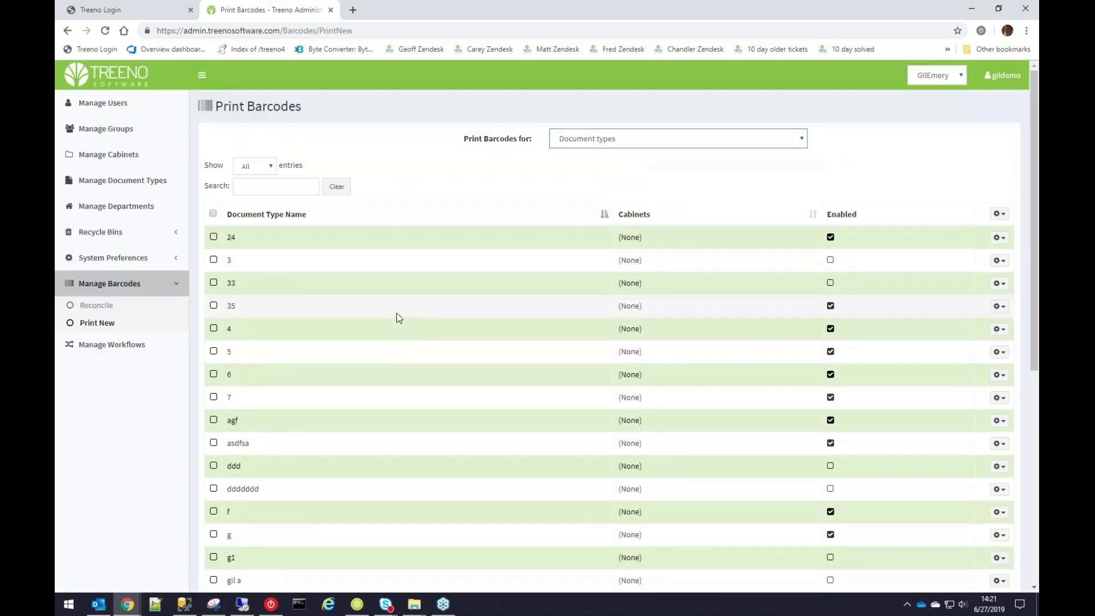
click(111, 234)
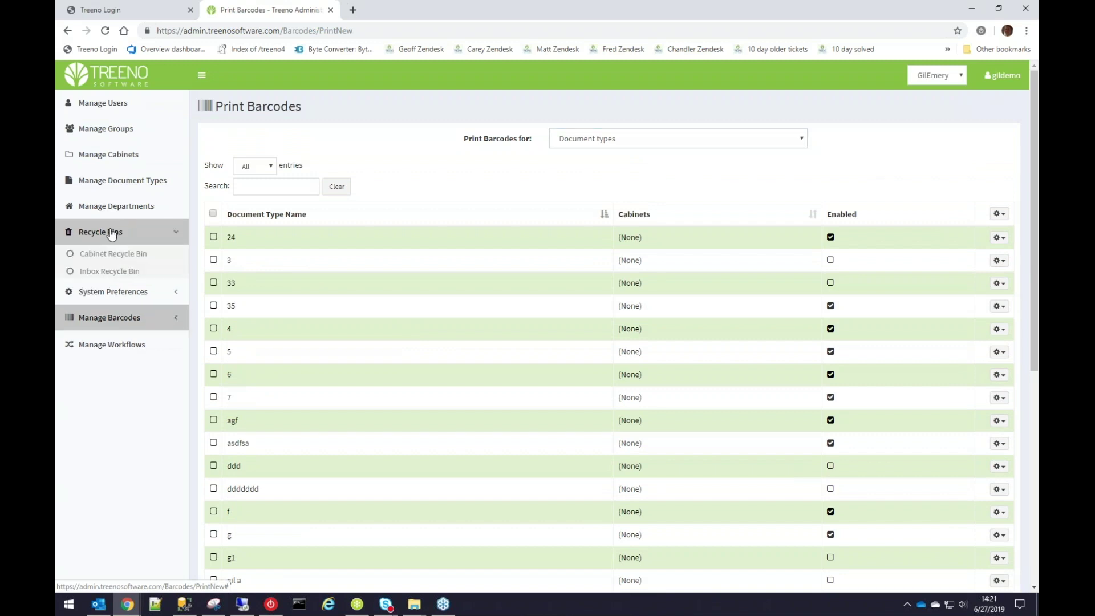
In the Cabinet Recycle Bin, tick 'Auto clean out items older than', leaving the period at Never.
click(111, 257)
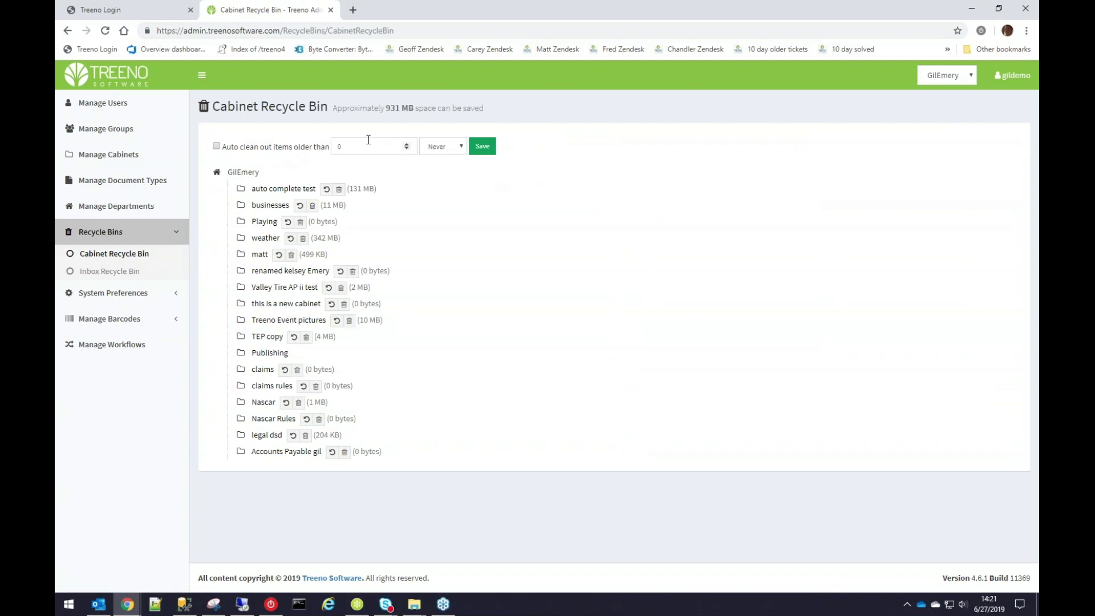
drag(386, 108, 416, 108)
click(217, 147)
click(450, 147)
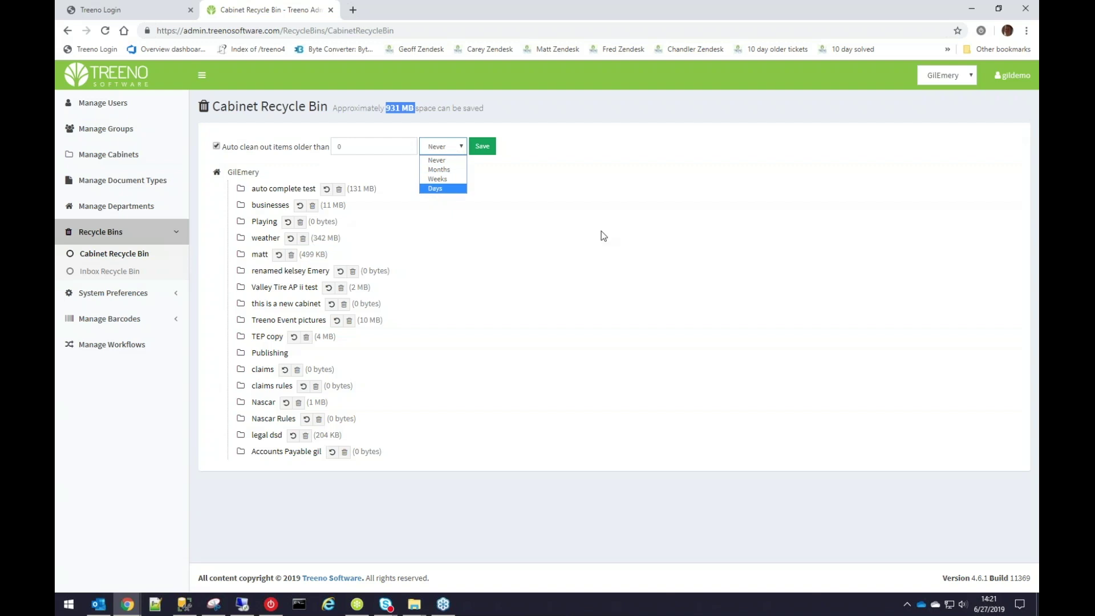
click(616, 235)
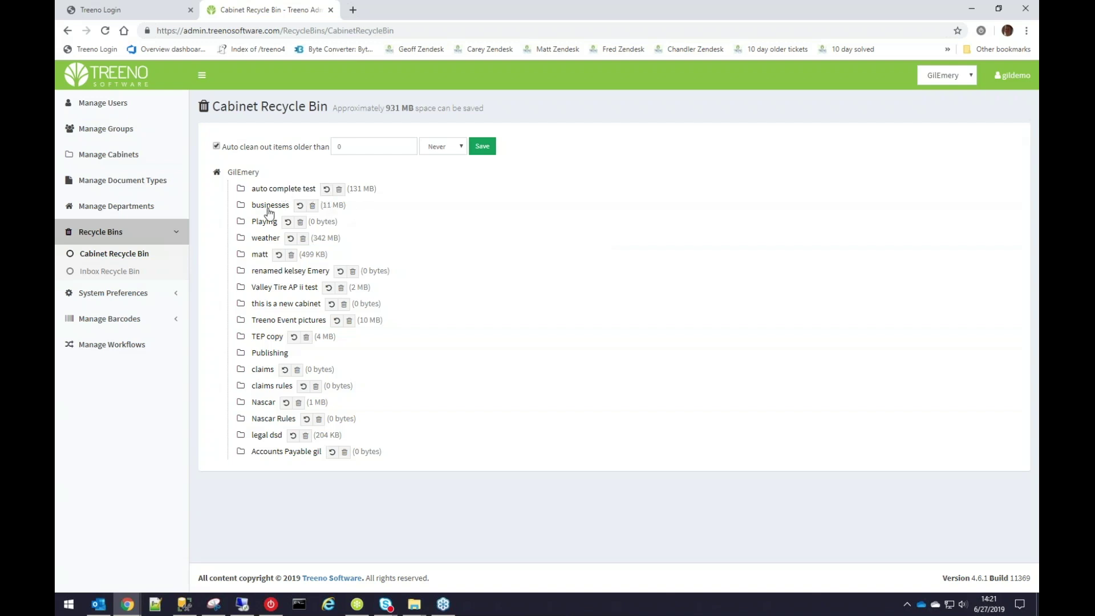
Permanently delete email1 from weather > test 3, then go to Manage Workflows.
click(265, 238)
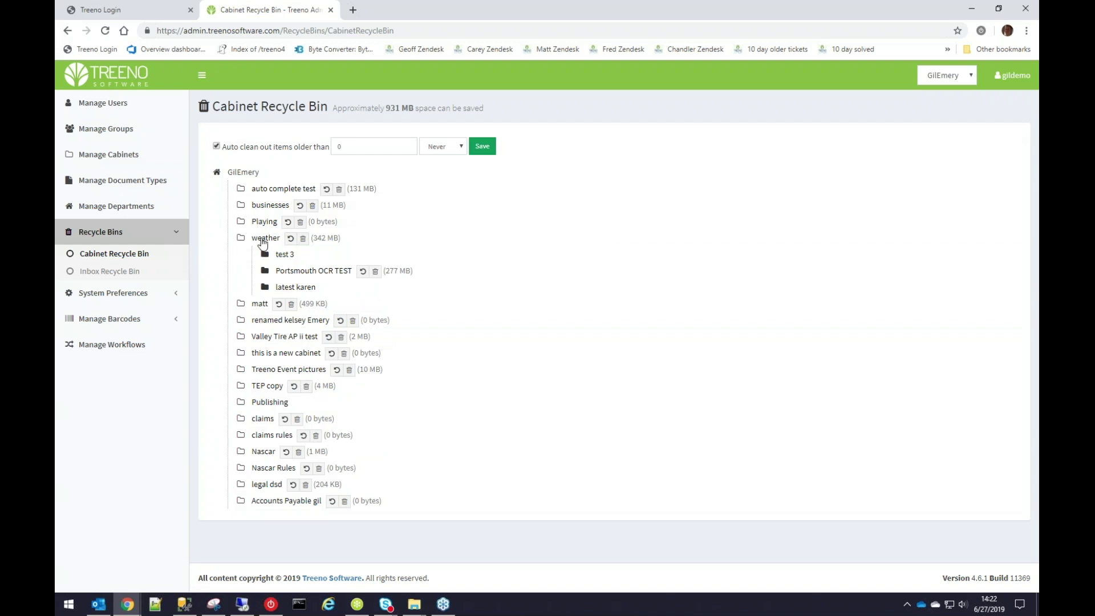
click(282, 255)
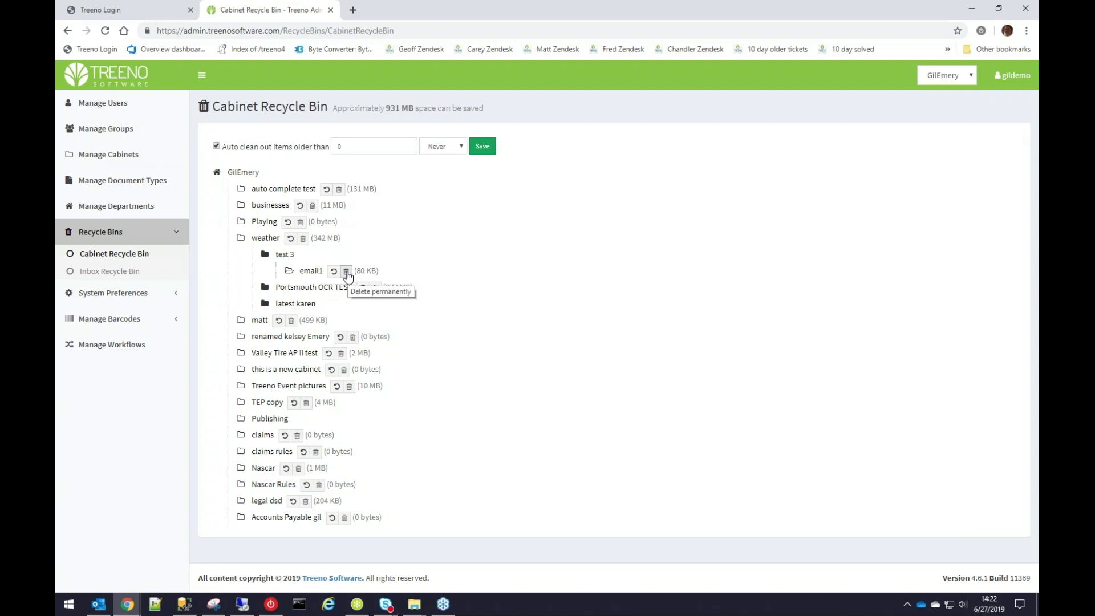
click(346, 272)
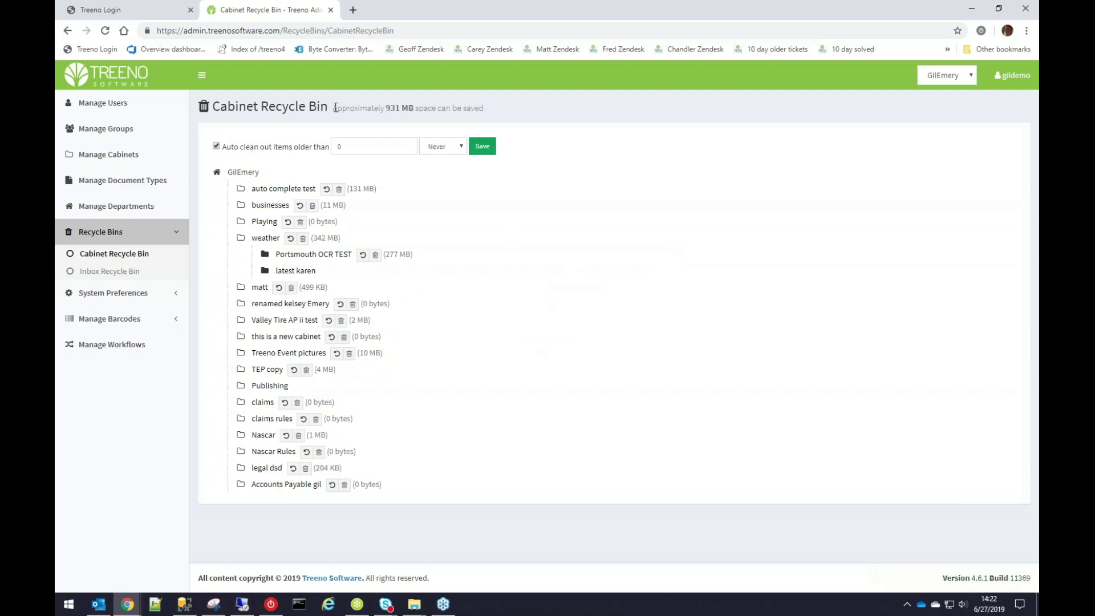
drag(333, 108, 518, 107)
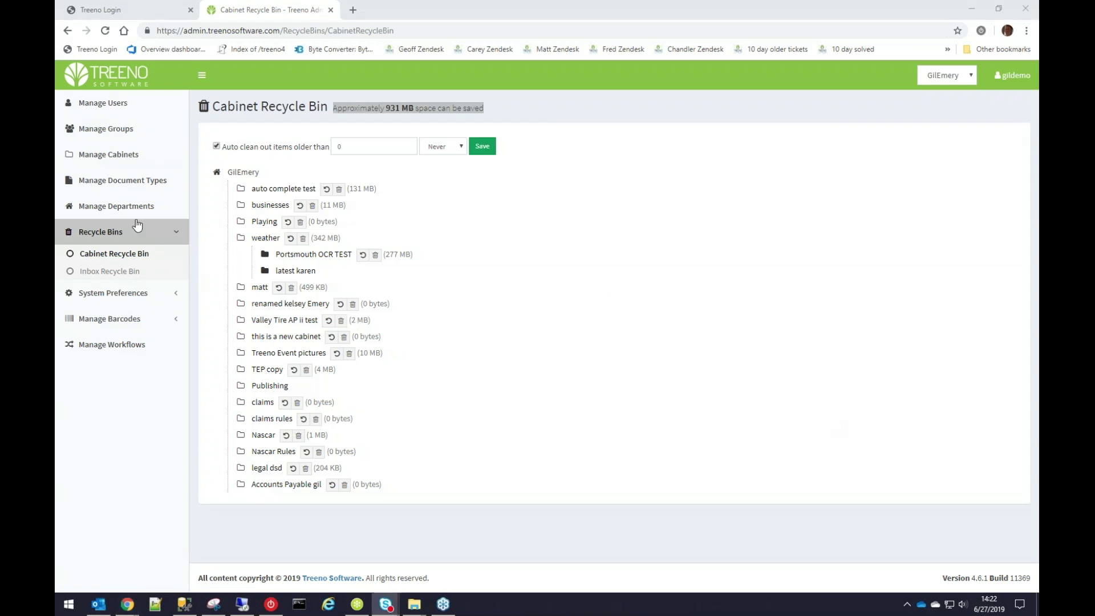
click(109, 351)
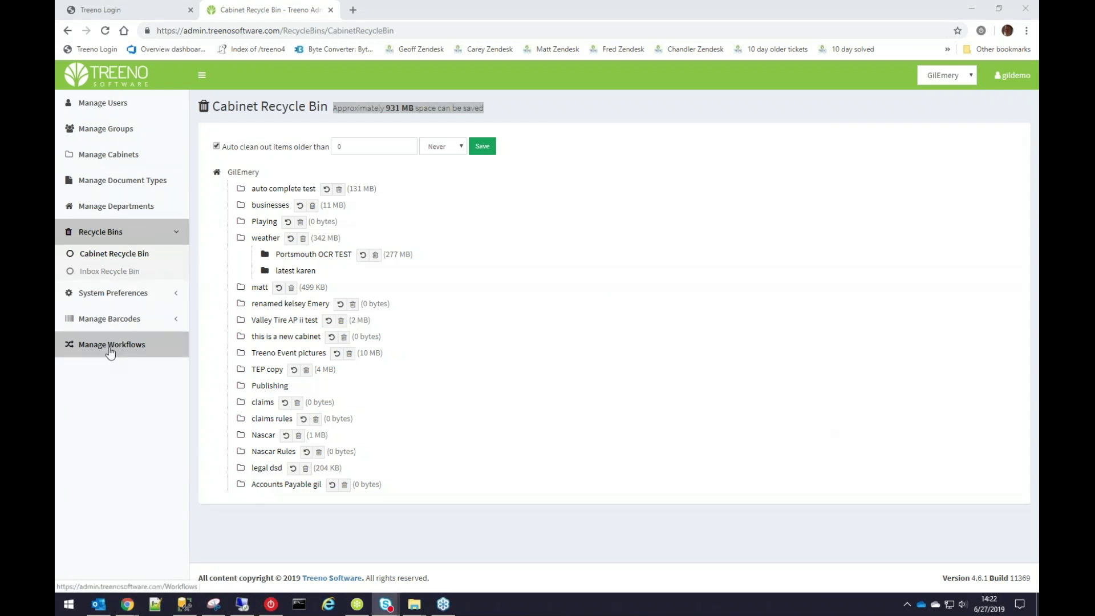